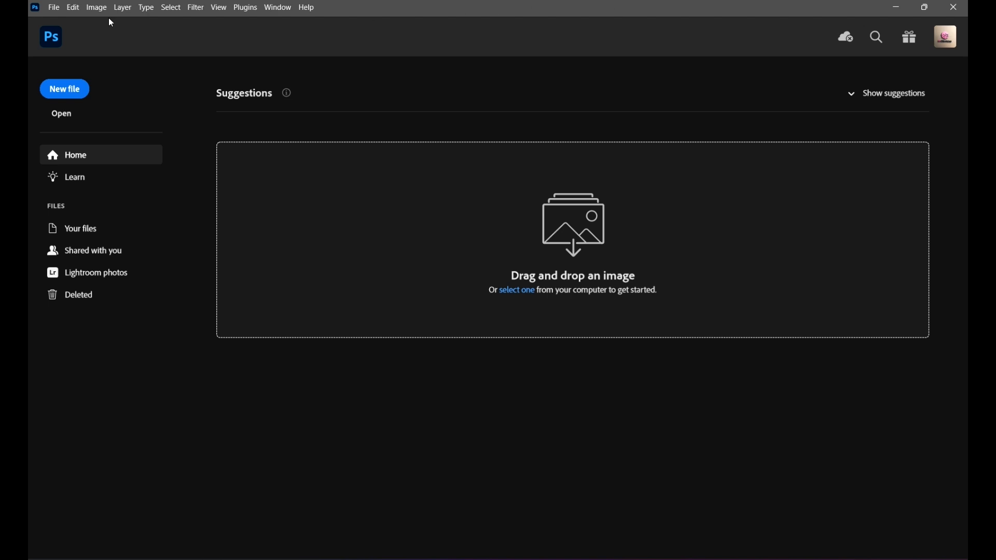
Create a blank A4 print document, 210 x 297 mm at 300 pixels/inch, and activate the Move tool
click(73, 89)
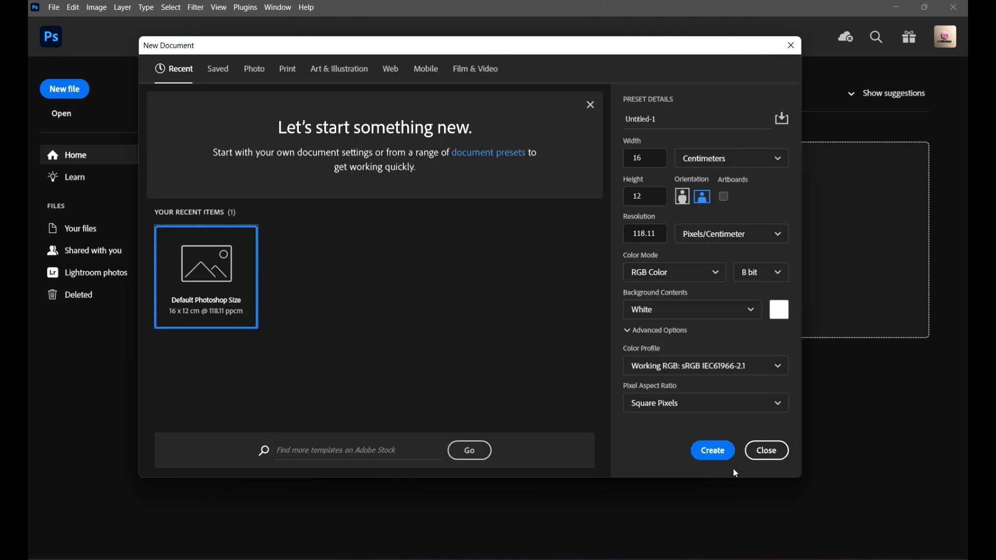
click(297, 73)
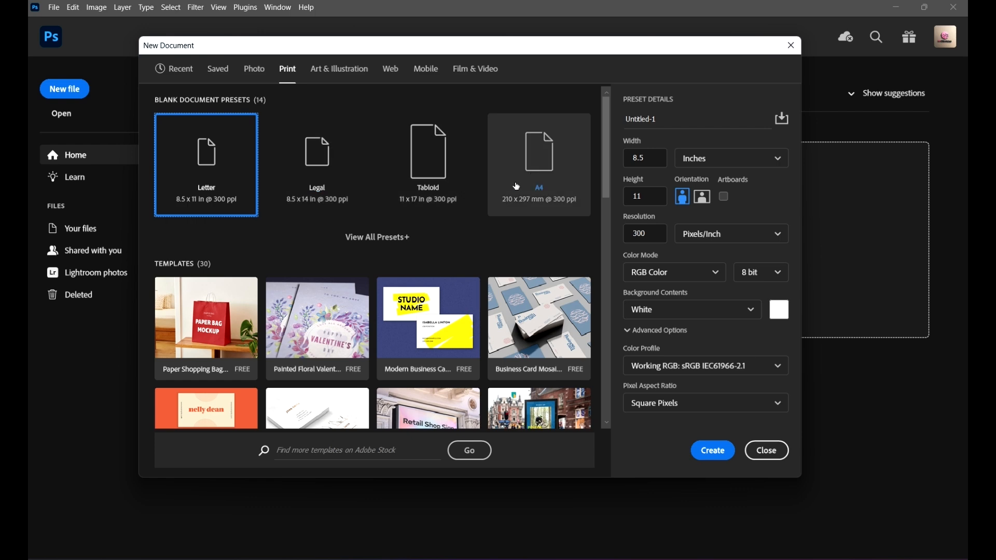
click(534, 150)
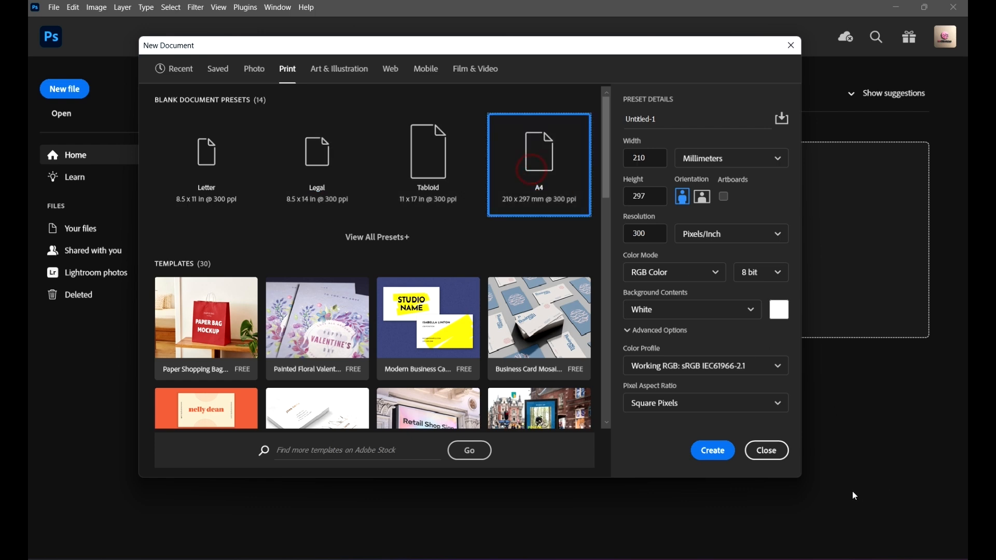
click(713, 451)
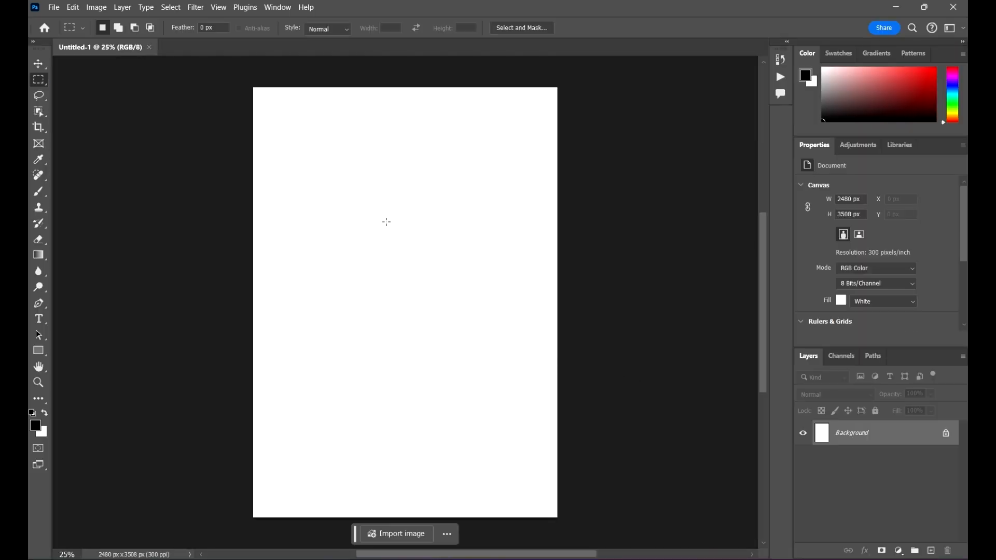
click(38, 65)
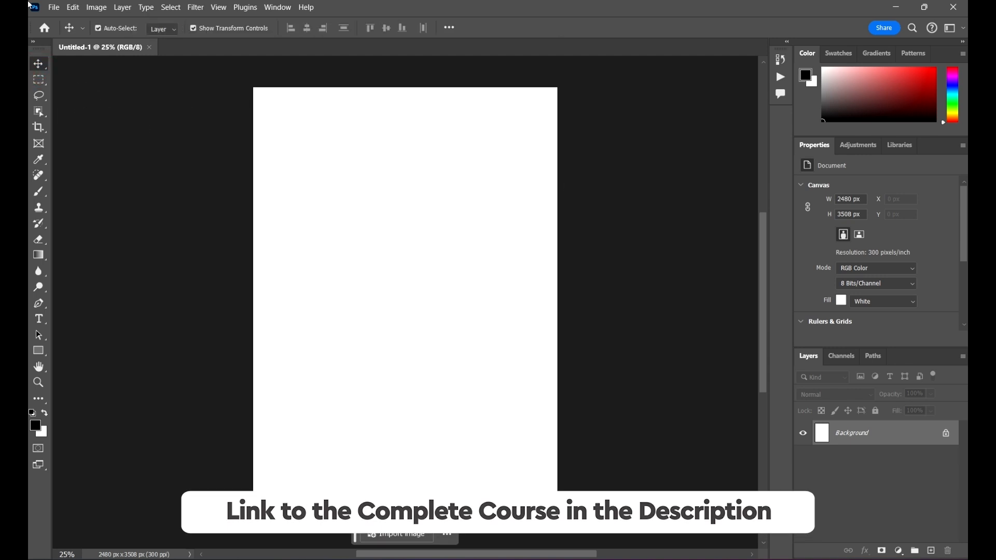
Look over the list of available preference categories without opening any of them
click(73, 7)
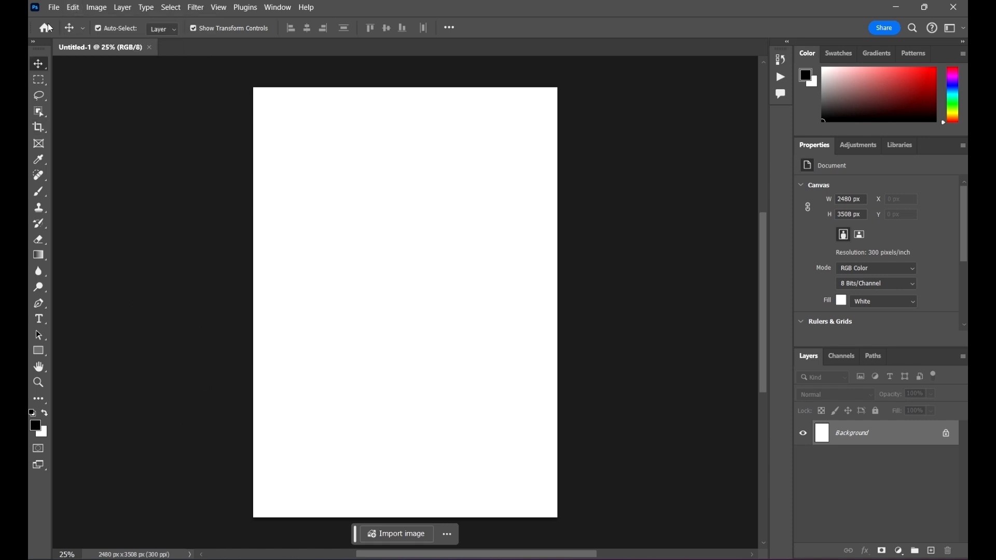
click(72, 12)
mouse_move(181, 503)
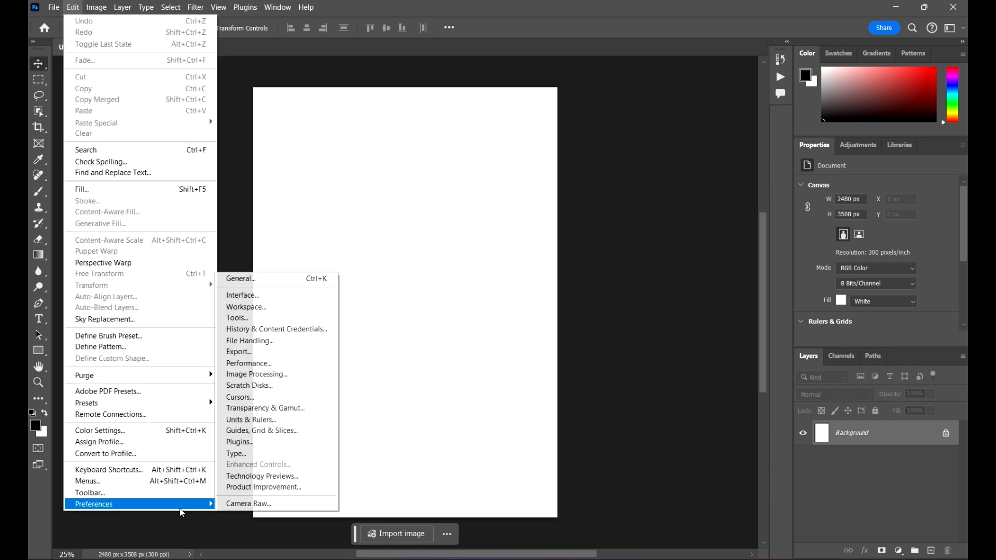
click(584, 17)
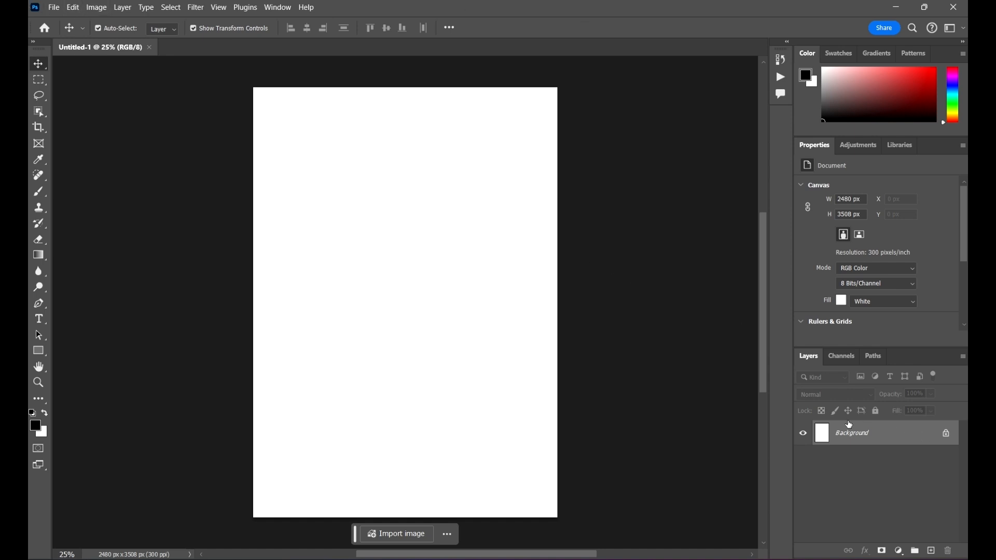
Open the General preferences, examine the Color Picker choices and keep Adobe
key(ctrl)
key(ctrl+3)
key(ctrl+k)
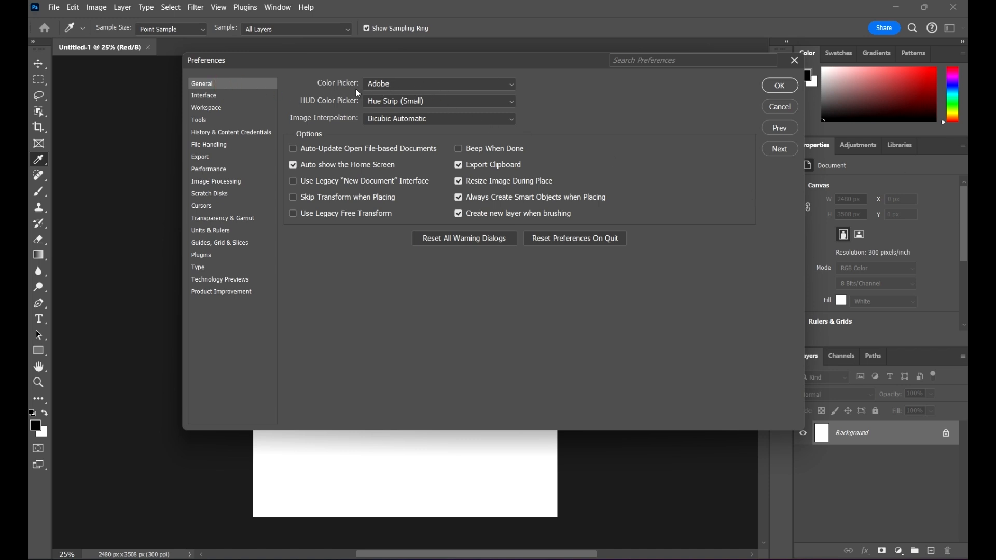
click(486, 86)
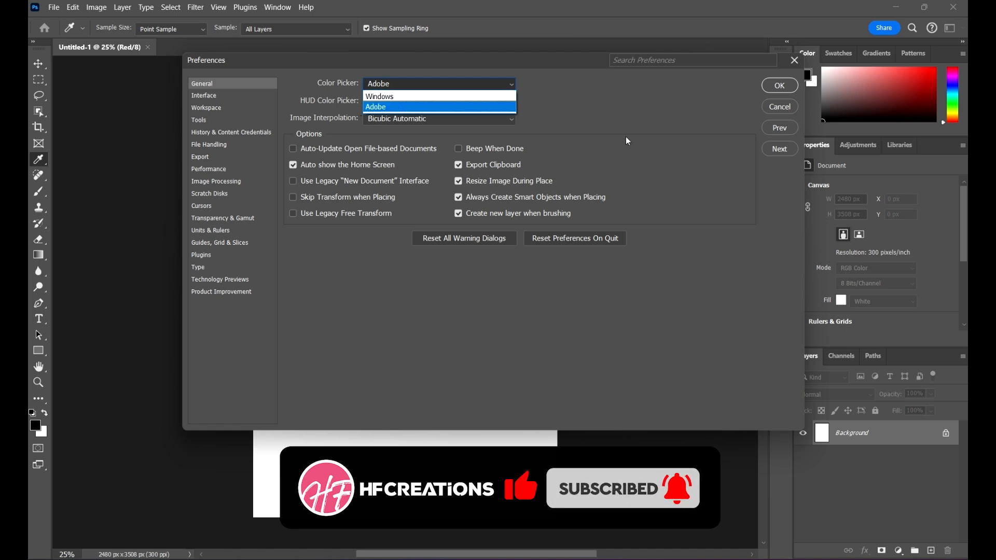
click(684, 133)
click(460, 84)
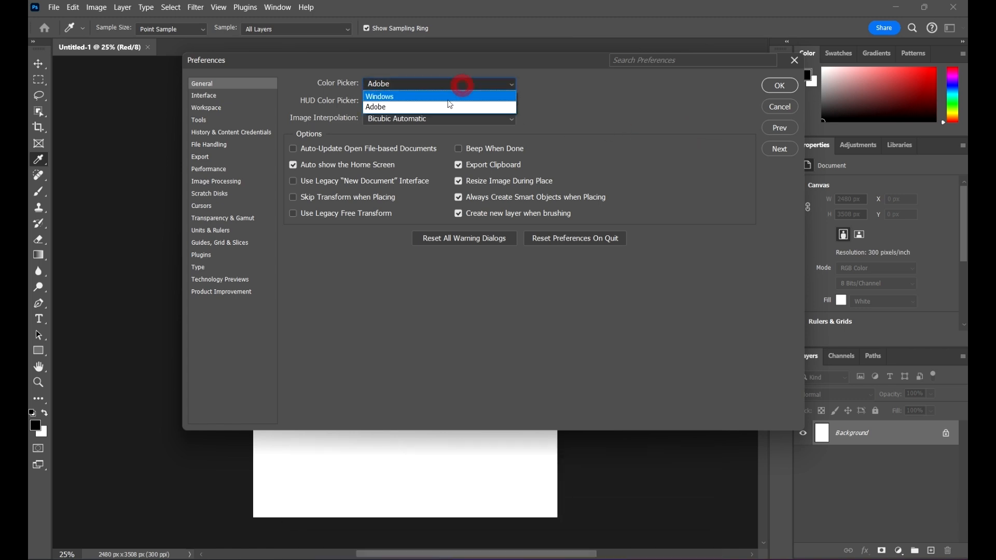
click(430, 106)
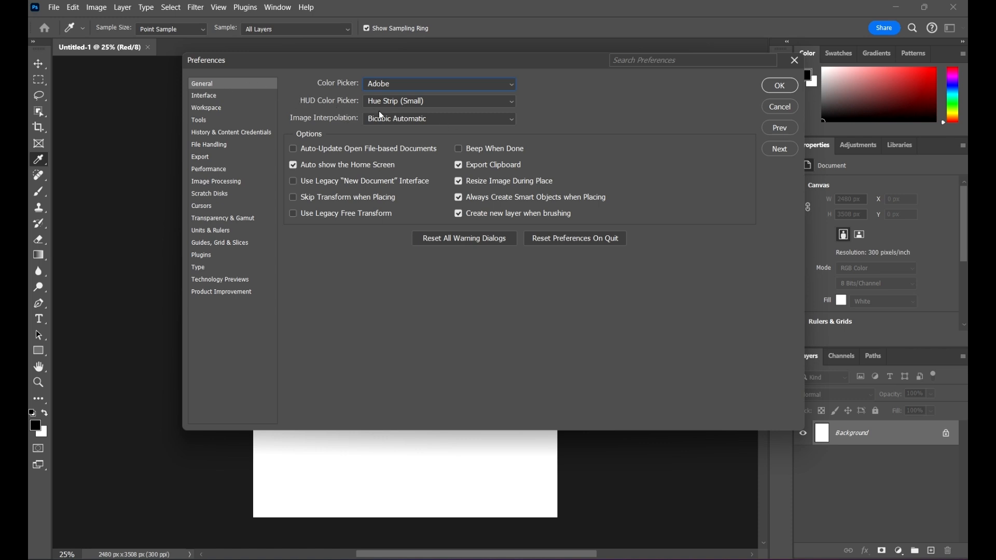
Examine the HUD Color Picker choices, keep Hue Strip (Small), and close the preferences
click(415, 104)
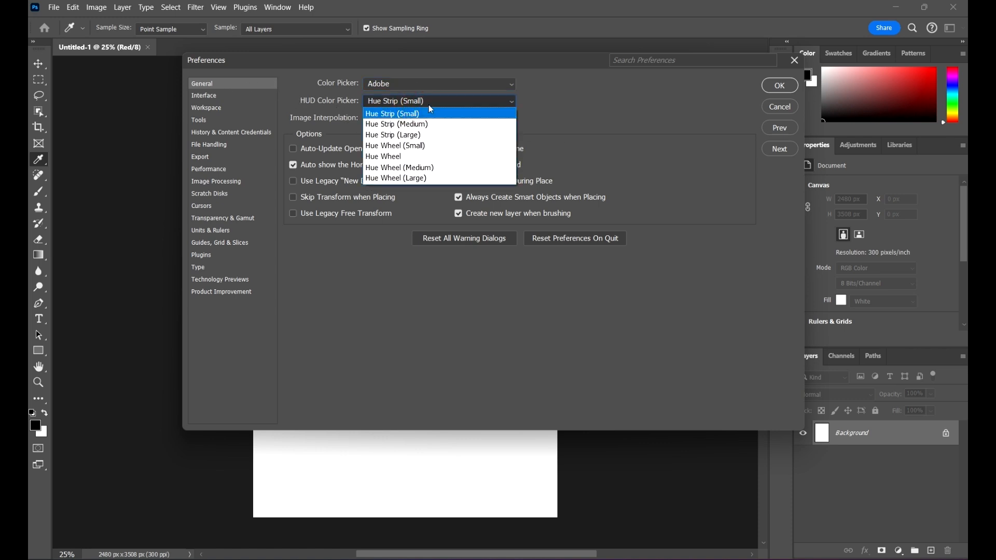
click(433, 114)
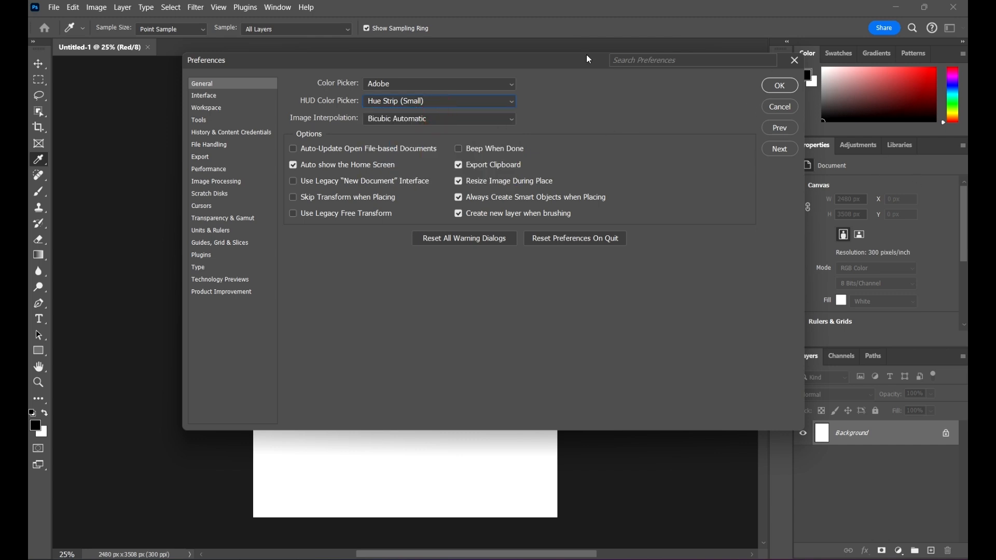
drag(552, 59, 512, 68)
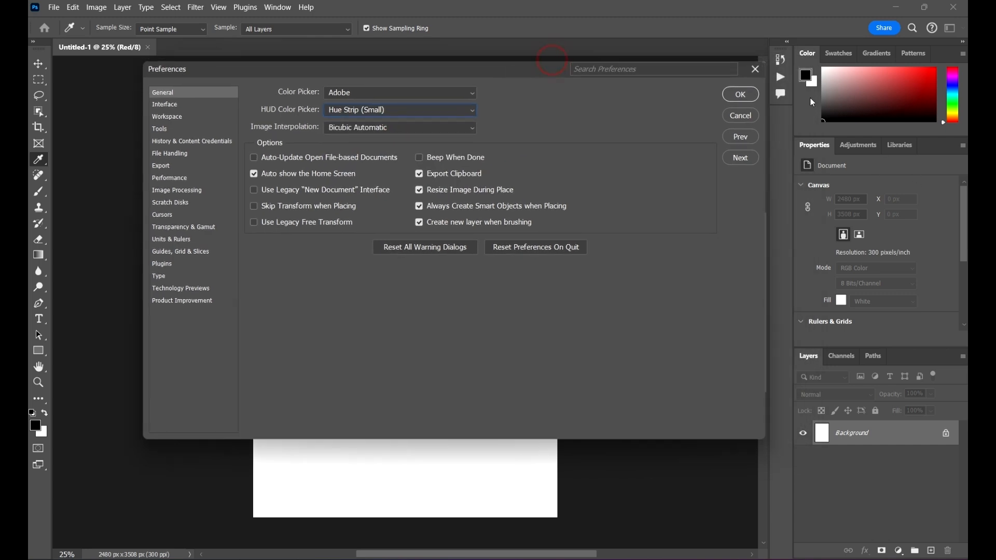
click(755, 69)
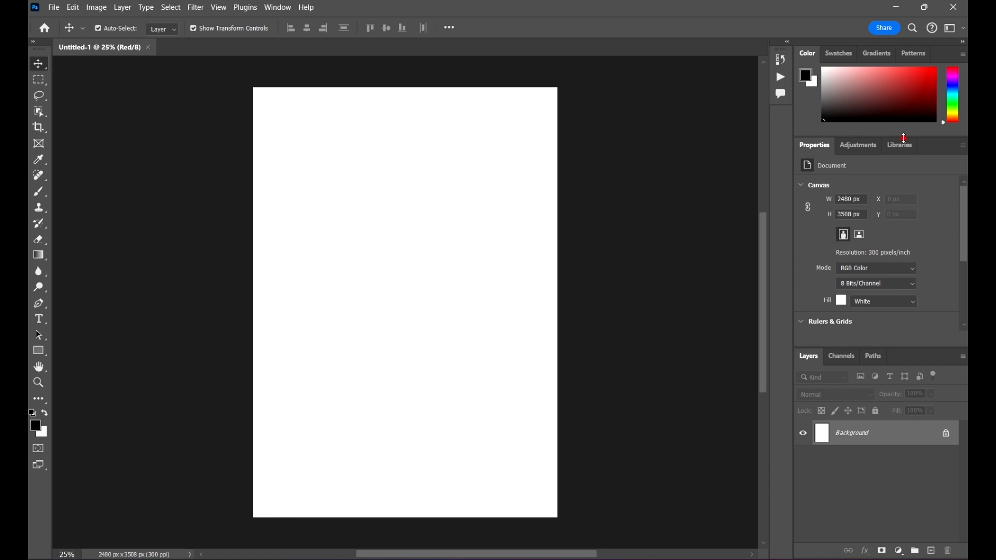
Enlarge the Color panel vertically and shift its hue to blue
drag(904, 136, 898, 274)
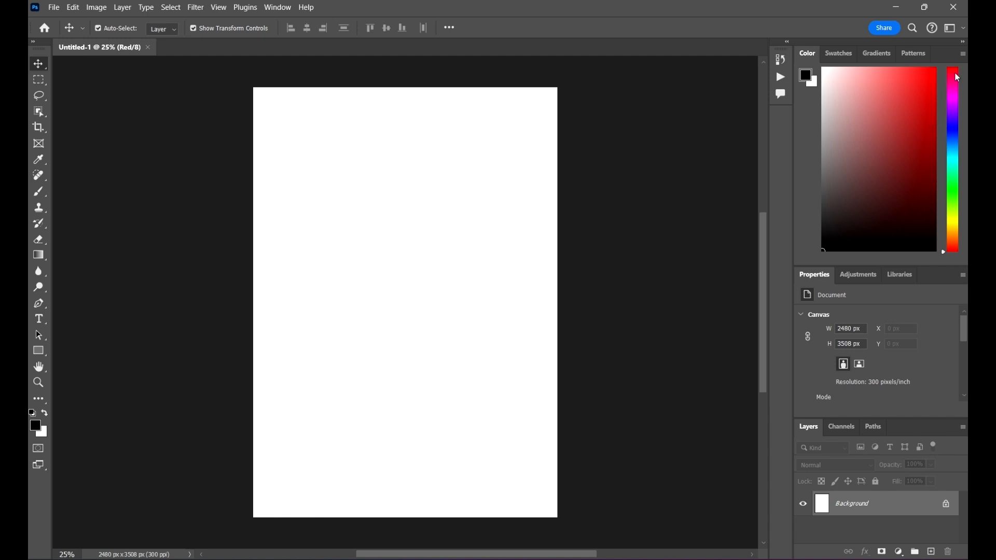
drag(958, 78, 954, 128)
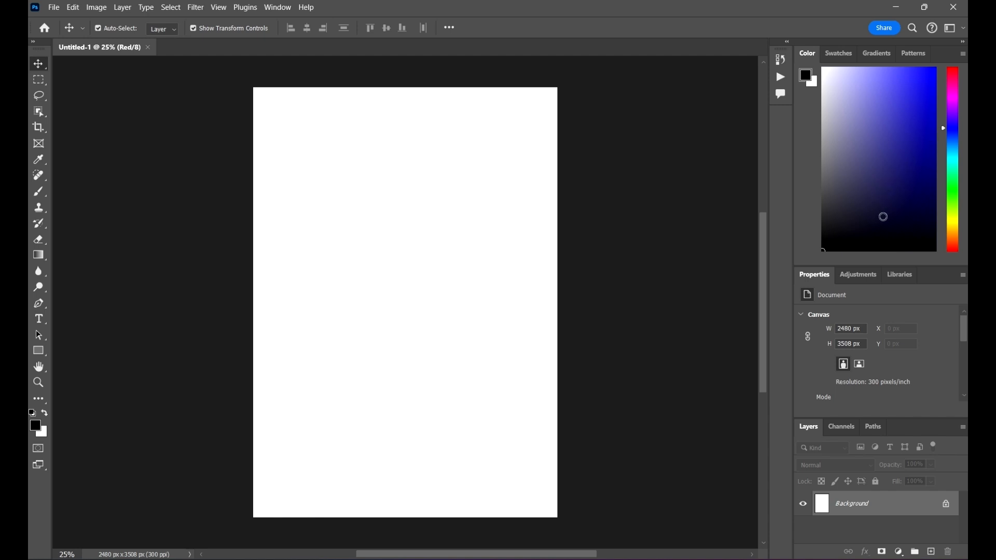
Reopen the General preferences, try Hue Strip (Large) for the HUD Color Picker, and set it back to Hue Strip (Small)
key(ctrl+k)
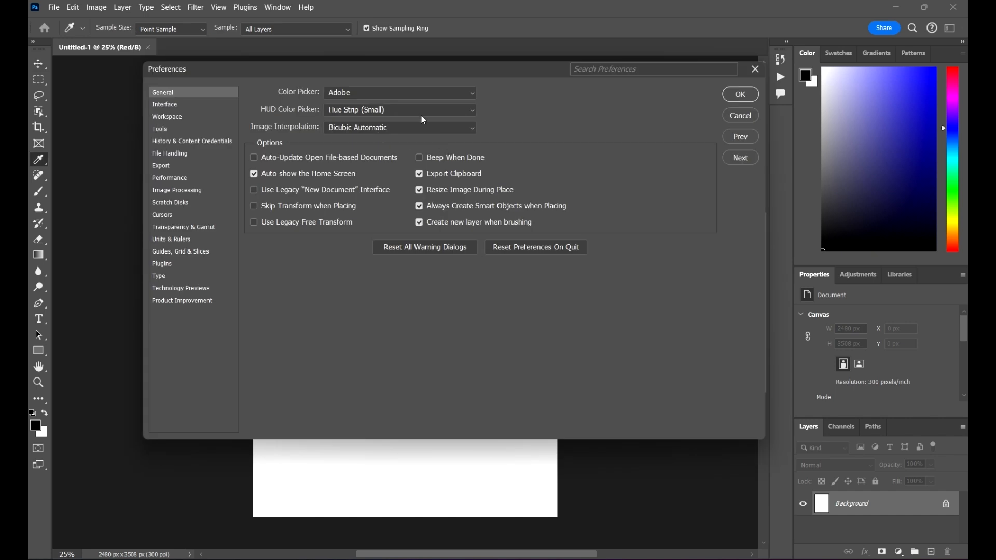
click(402, 110)
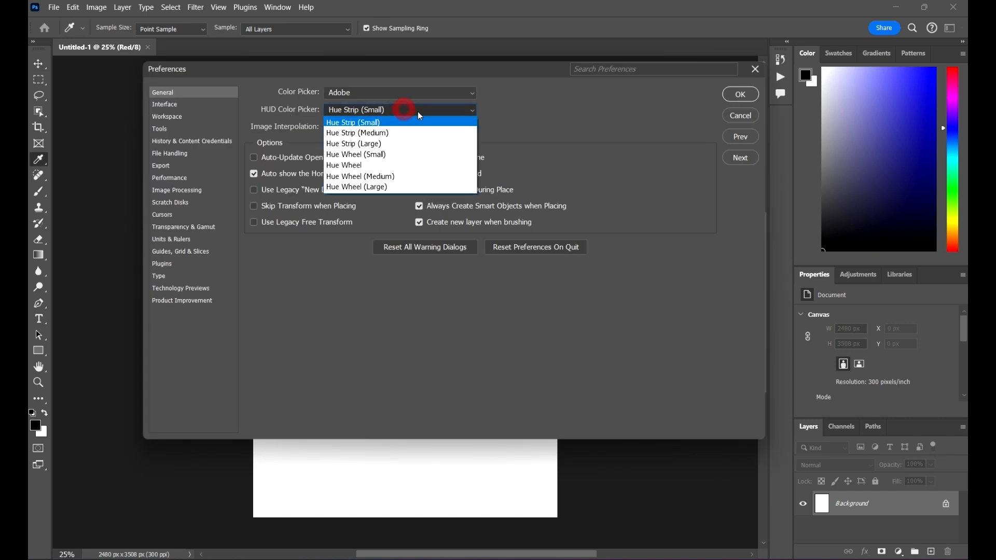
click(415, 145)
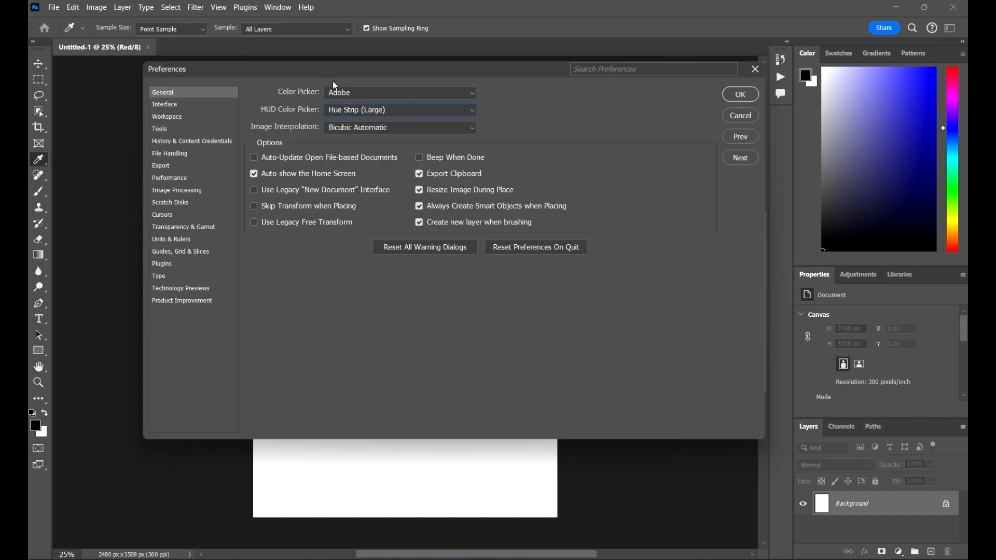
click(377, 111)
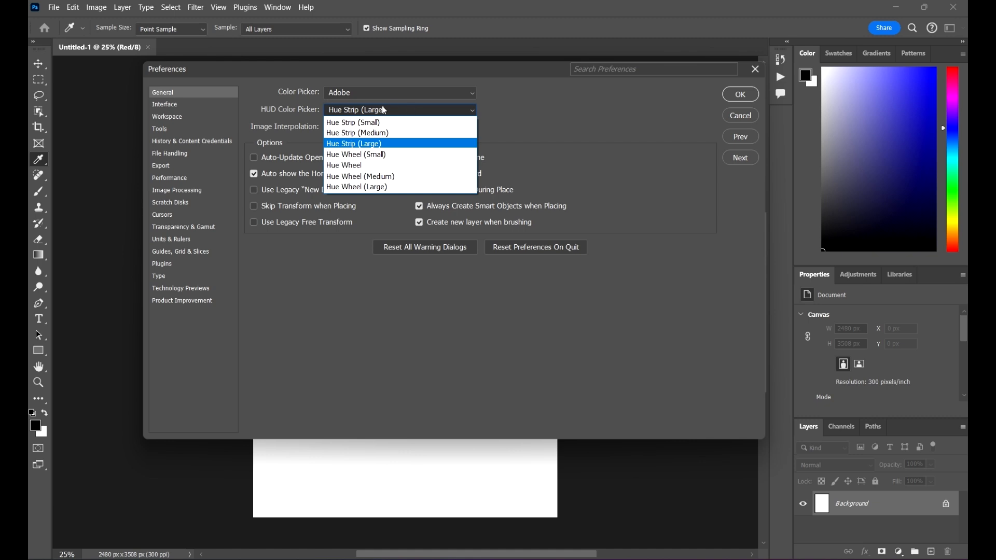
click(575, 129)
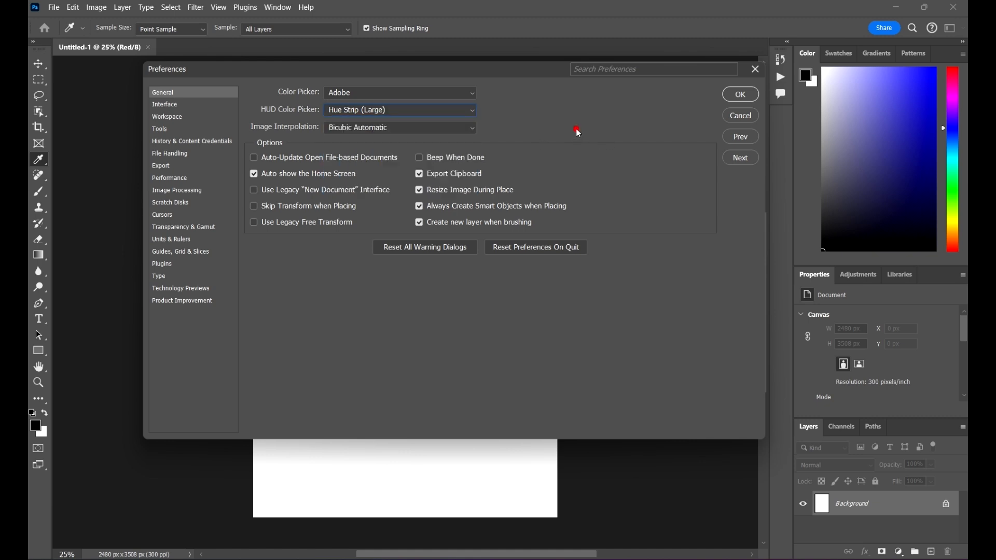
click(398, 111)
click(385, 120)
Examine the Image Interpolation methods and keep Bicubic Automatic
click(386, 129)
click(387, 130)
click(387, 129)
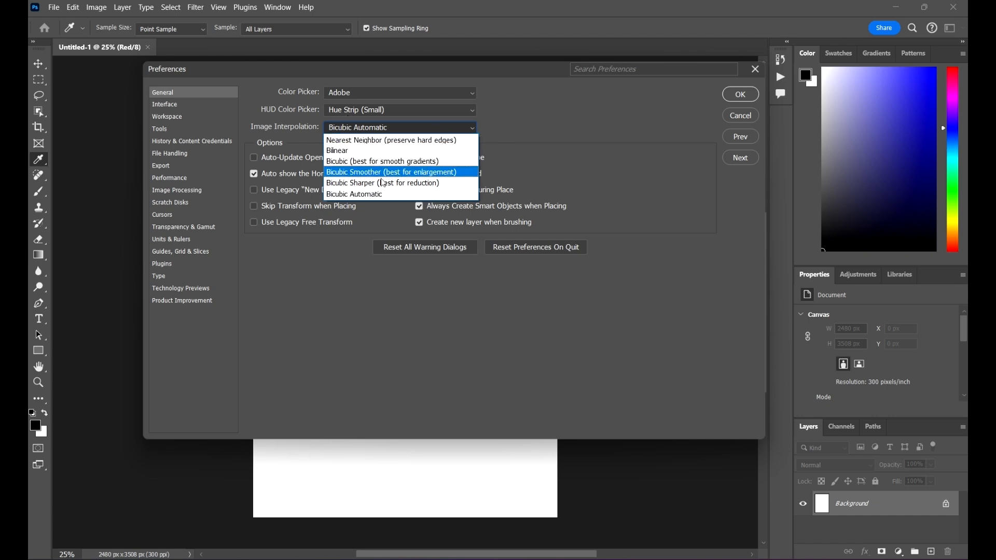
click(584, 123)
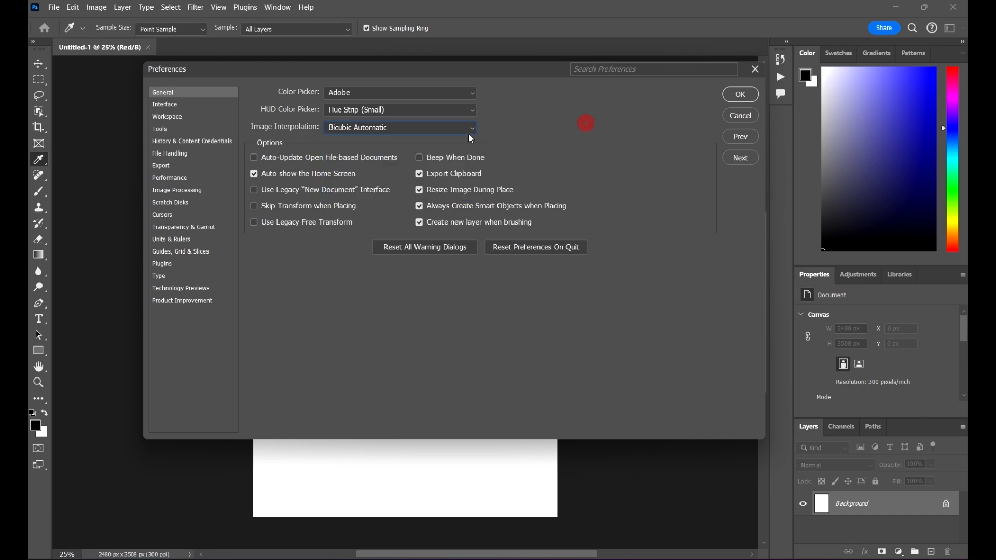
click(402, 123)
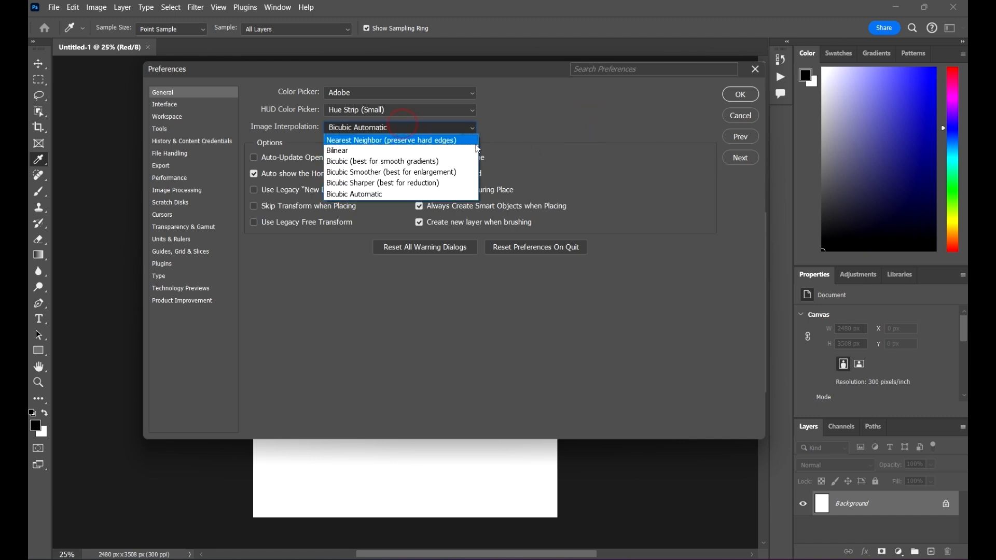
click(551, 166)
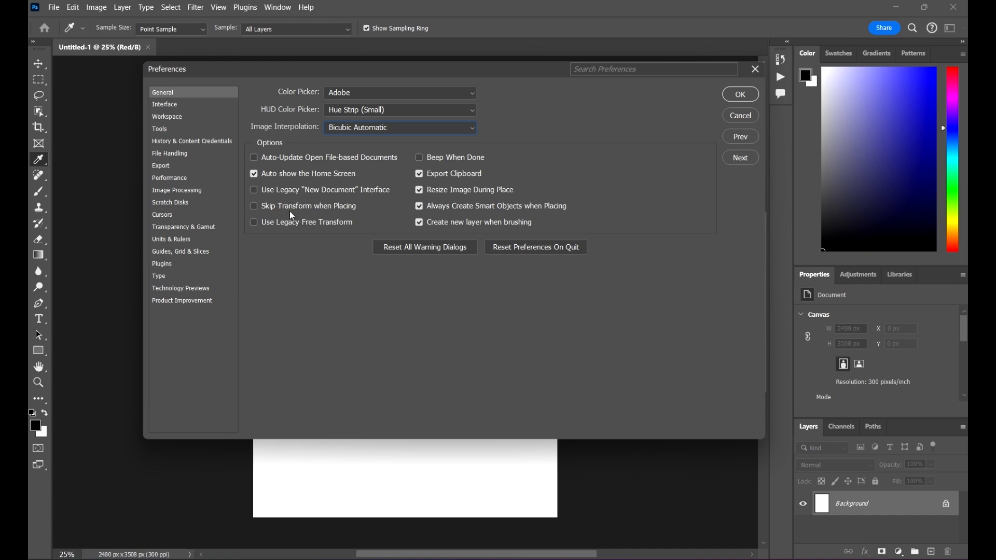
Try the Skip Transform when Placing and Use Legacy Free Transform options in the General preferences
click(252, 205)
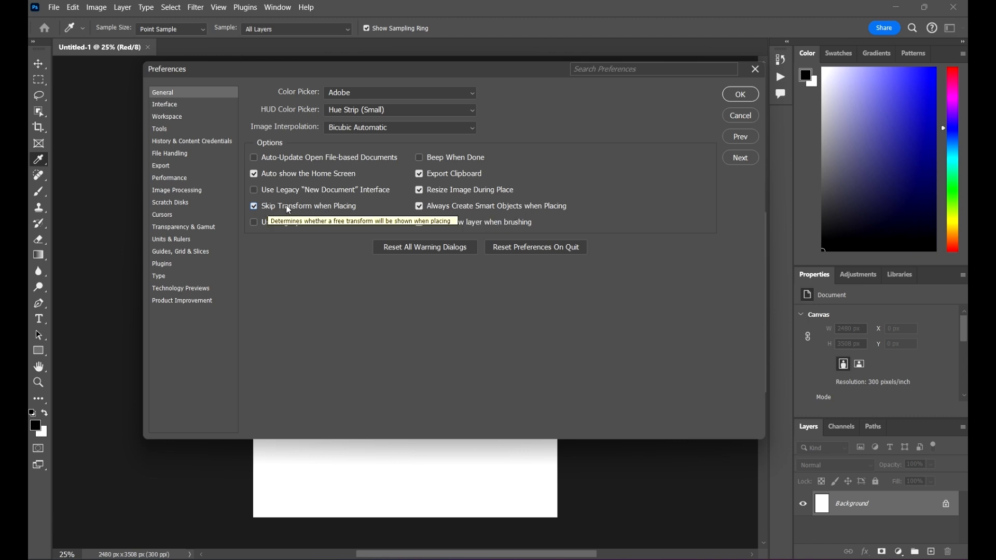
click(254, 207)
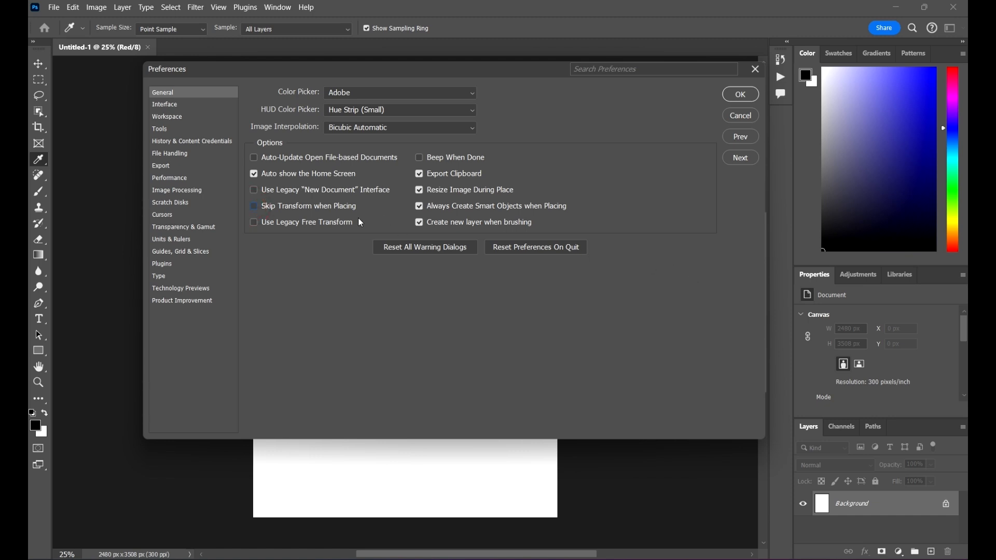
click(254, 222)
Go to the Interface preferences, preview the four color themes, and pick the lightest one
click(741, 158)
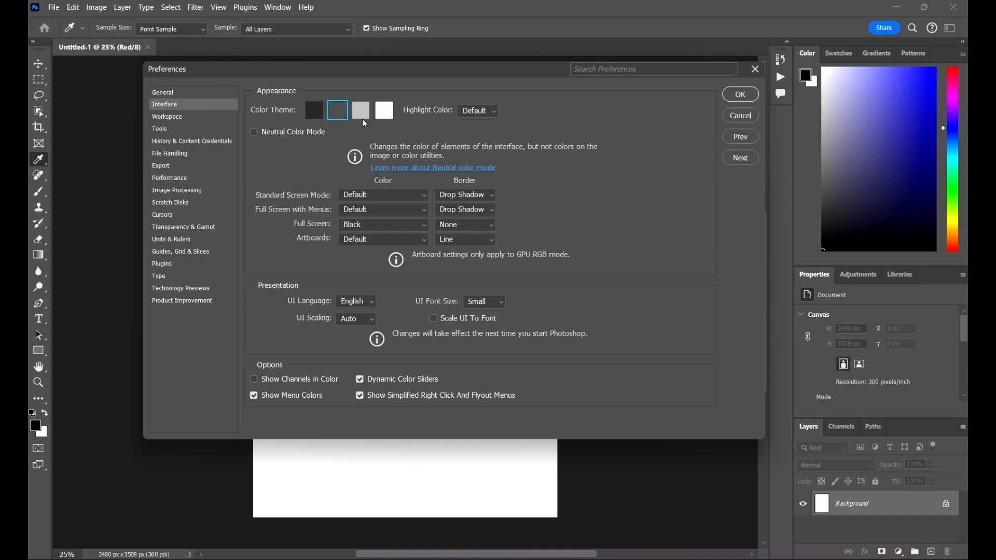
click(391, 113)
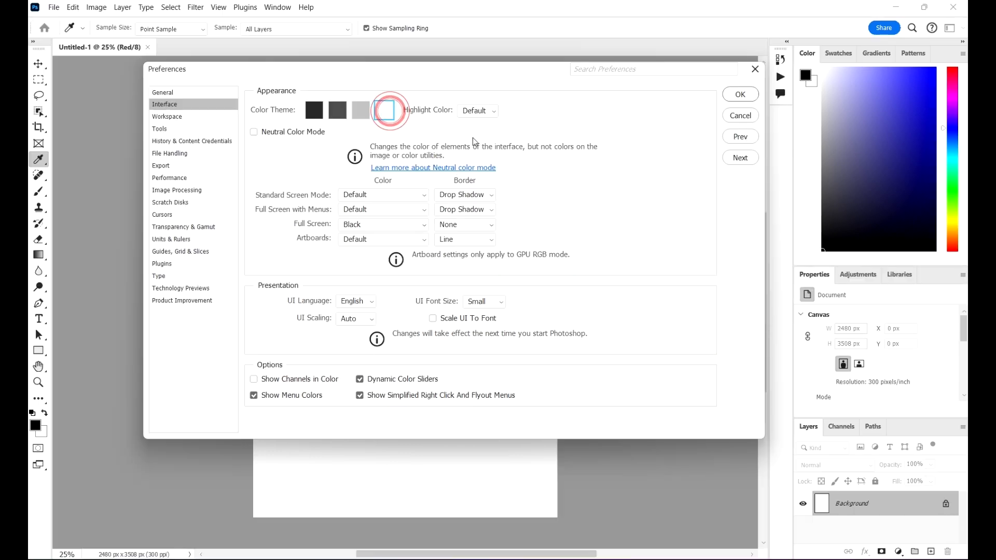
click(362, 112)
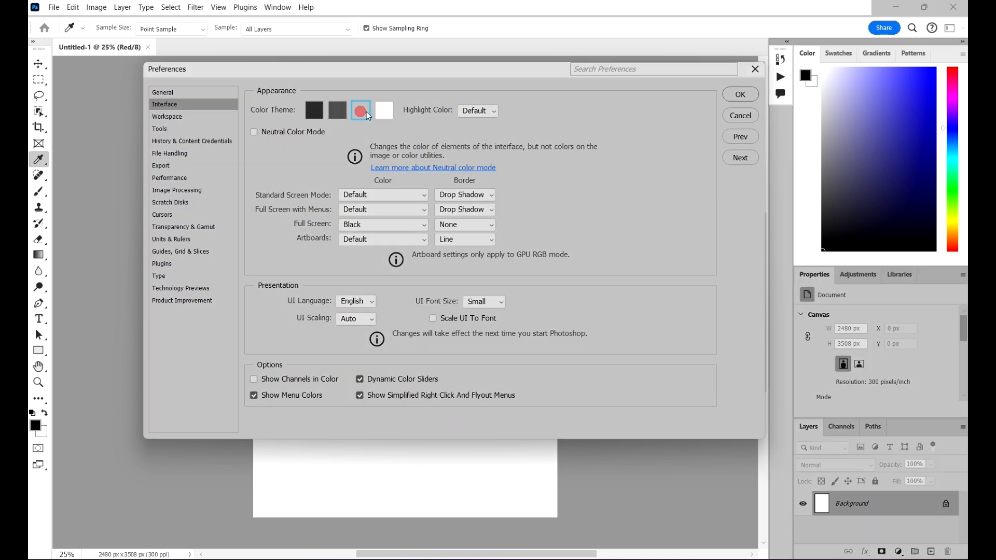
click(340, 111)
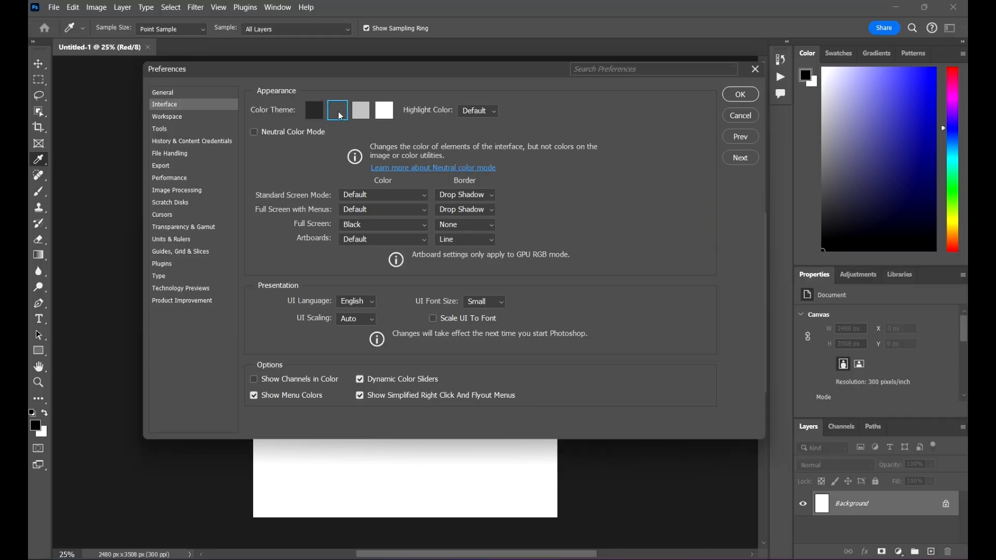
click(313, 111)
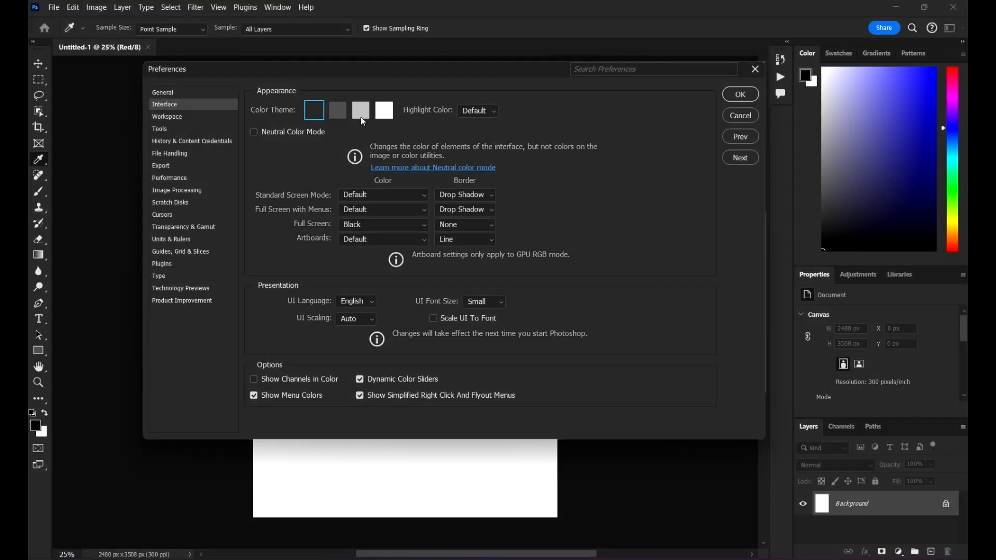
click(385, 115)
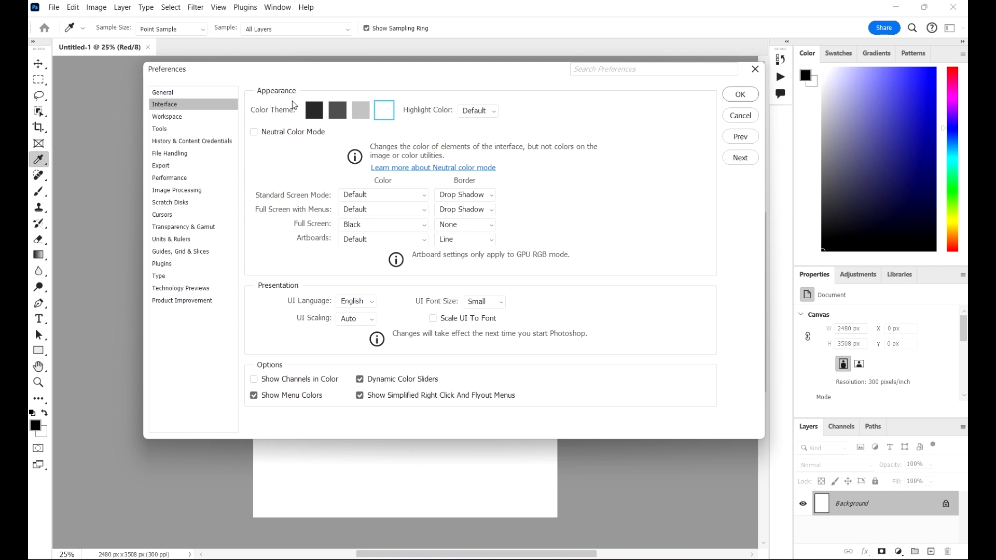
Preview the darker color themes in the Interface preferences and pick the second-darkest one
click(361, 117)
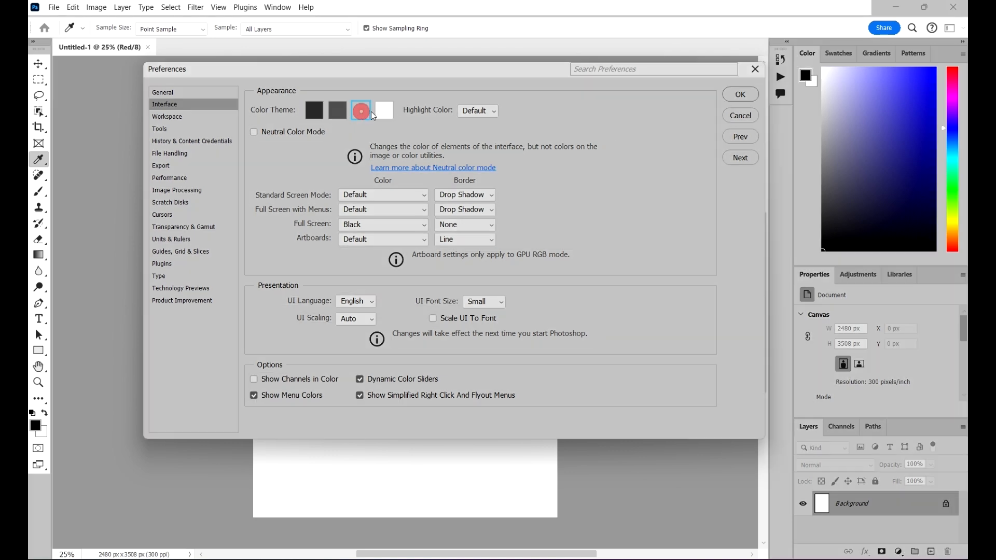
click(344, 111)
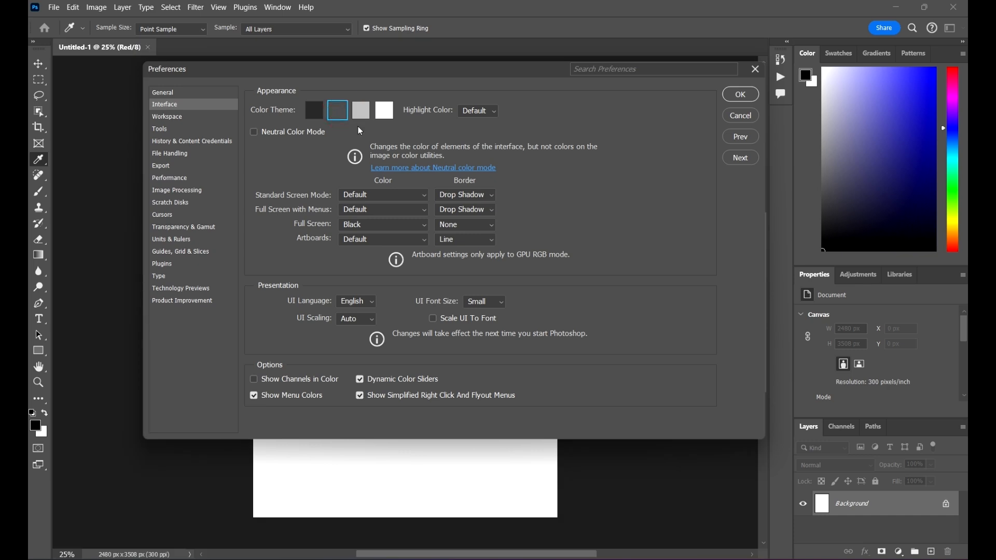
click(318, 114)
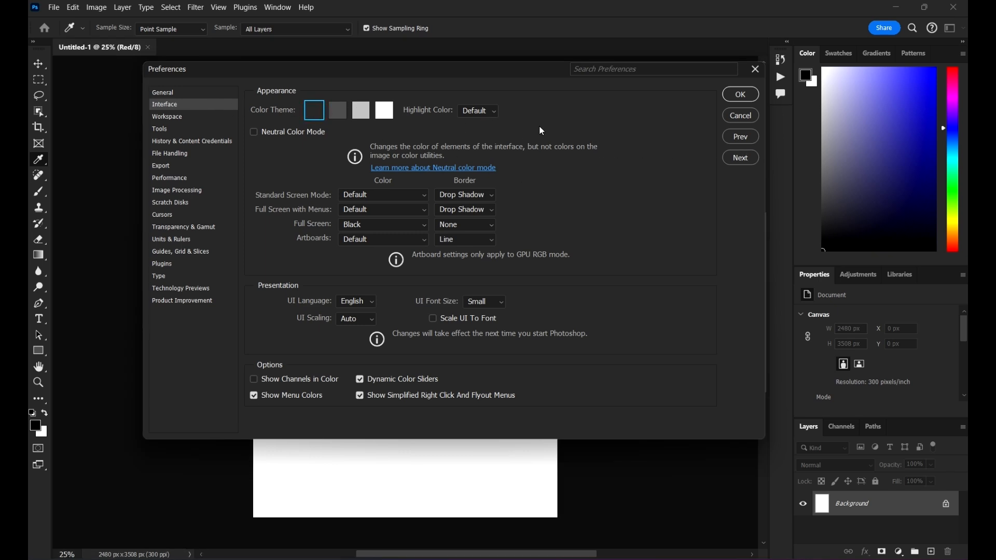
click(338, 117)
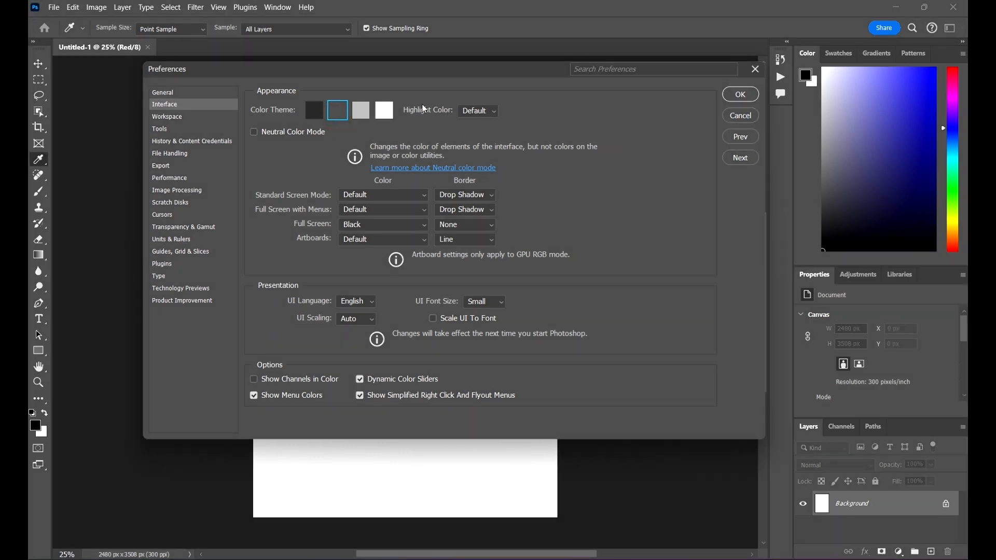
Try Blue as the Highlight Color in the Interface preferences and set it back to Default
click(486, 115)
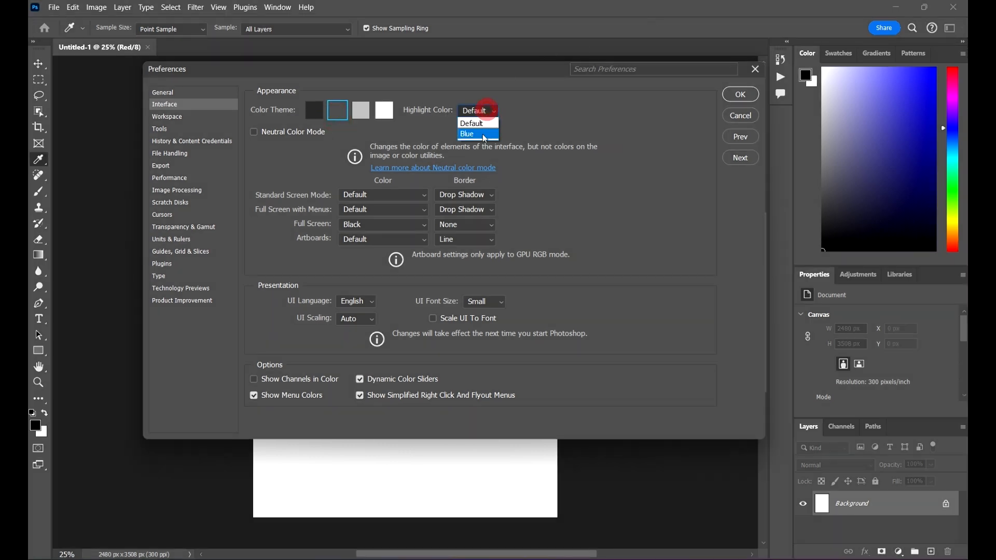
click(479, 130)
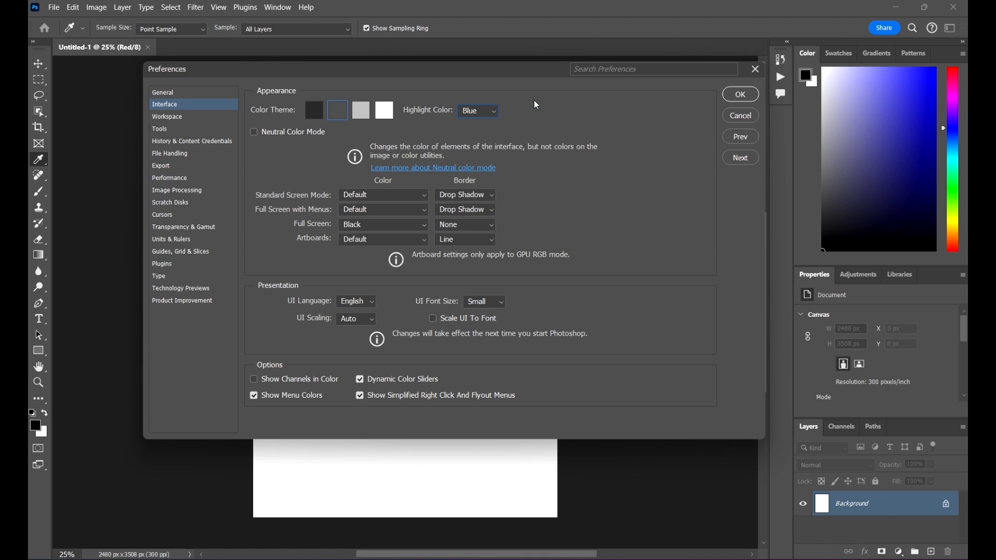
click(480, 111)
click(480, 123)
click(488, 112)
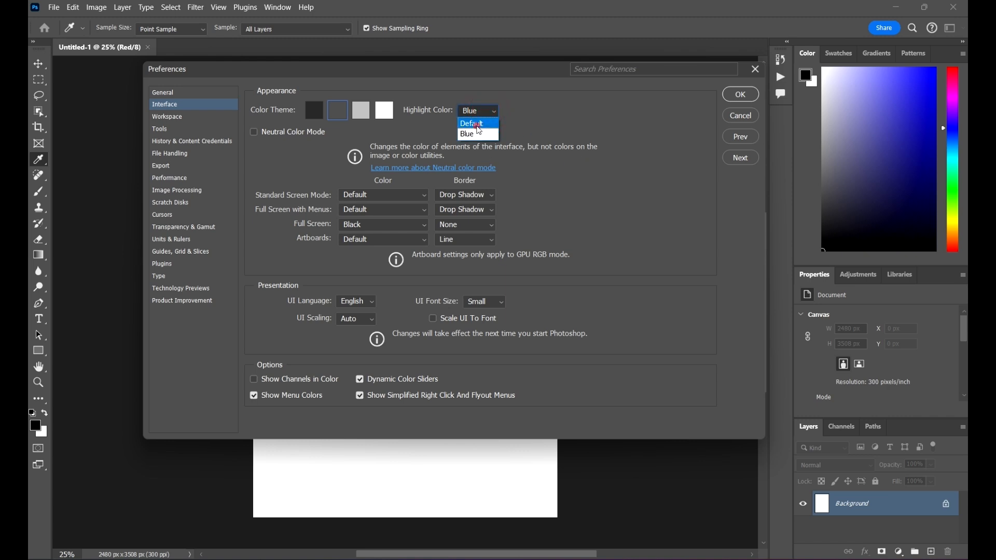
click(477, 125)
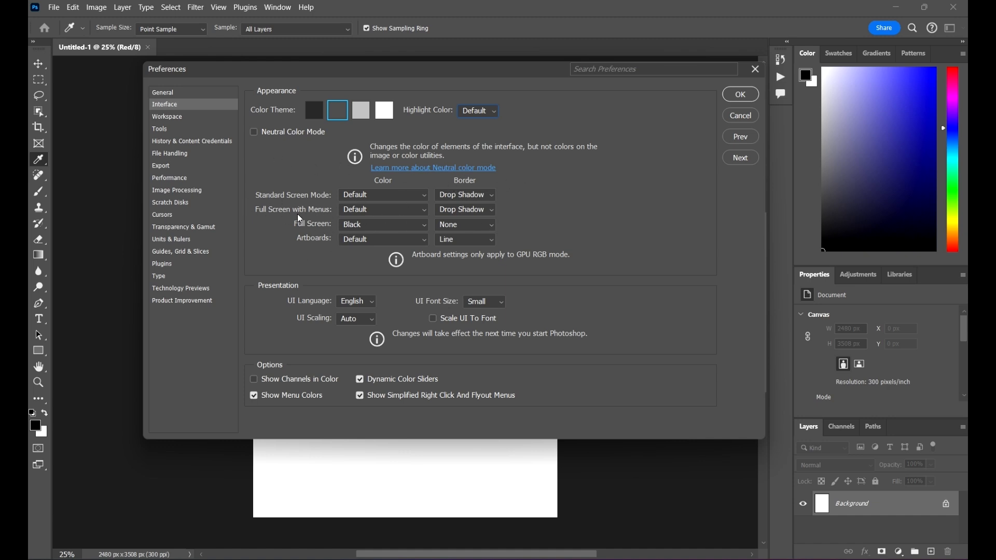
Examine the color and border choices for Standard Screen Mode
click(407, 197)
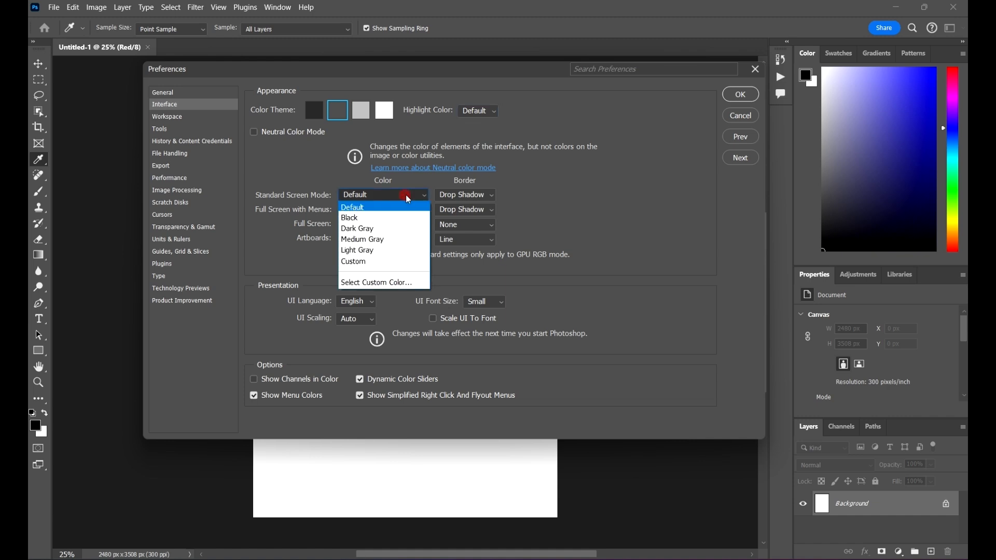
click(408, 199)
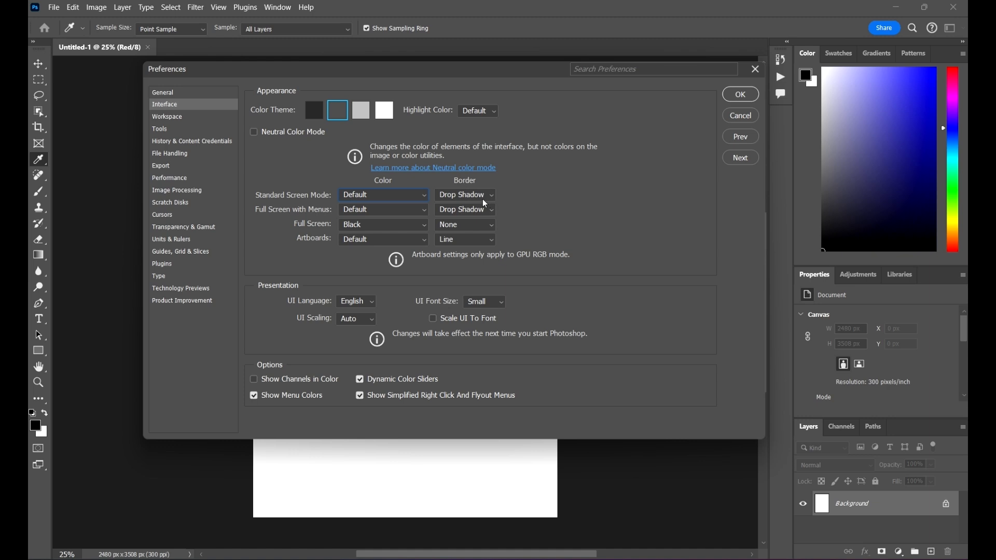
click(462, 194)
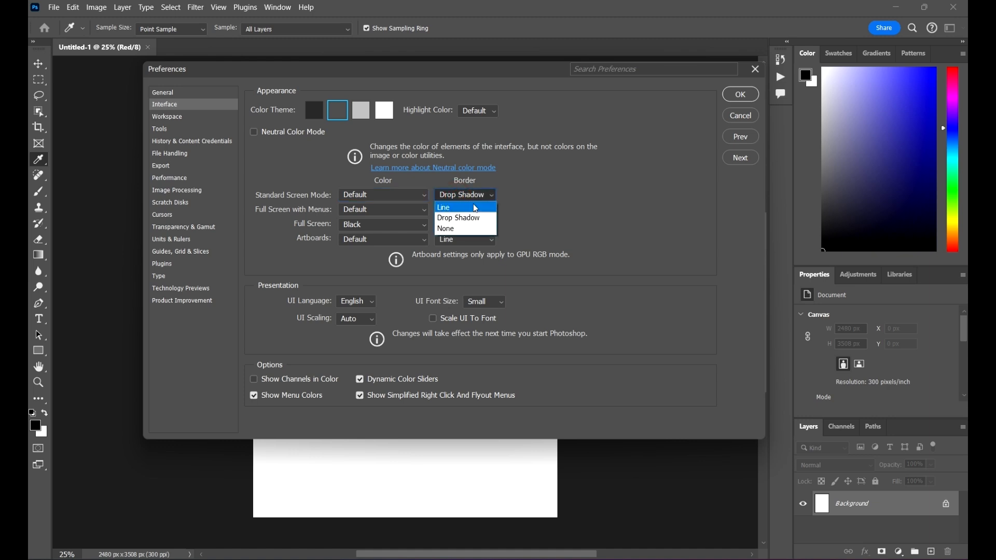
click(481, 196)
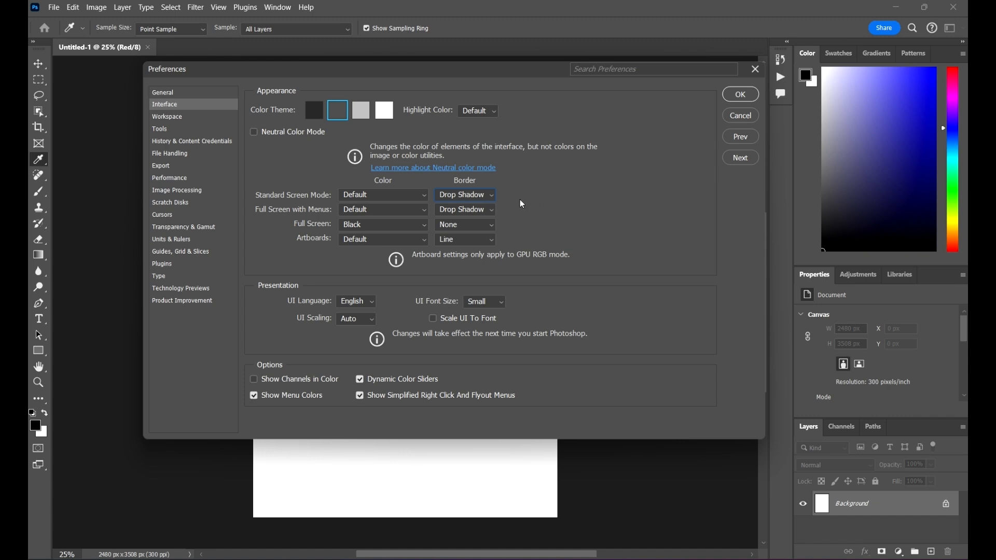
Set the border to Line for Standard Screen Mode, Full Screen with Menus, and Full Screen
click(469, 195)
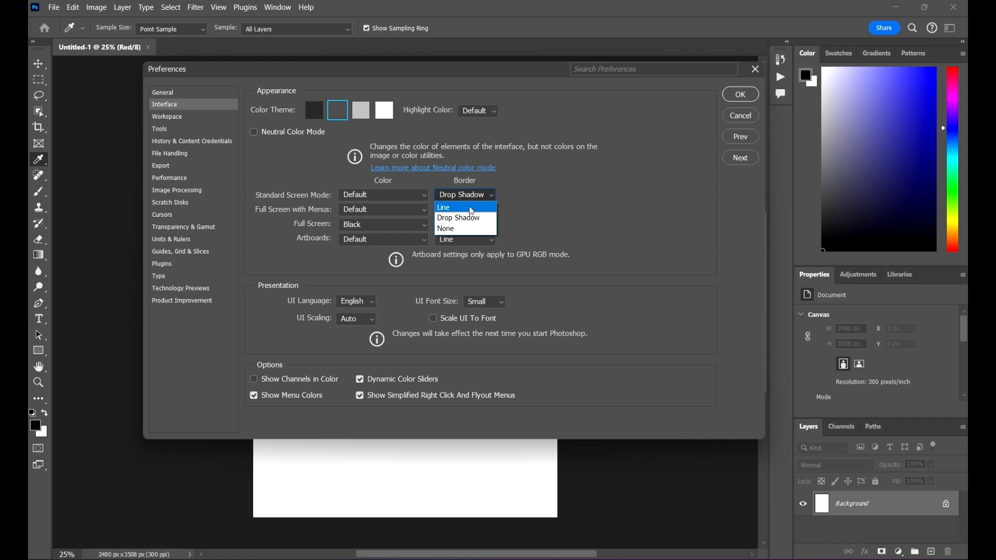
click(466, 208)
click(459, 196)
click(456, 194)
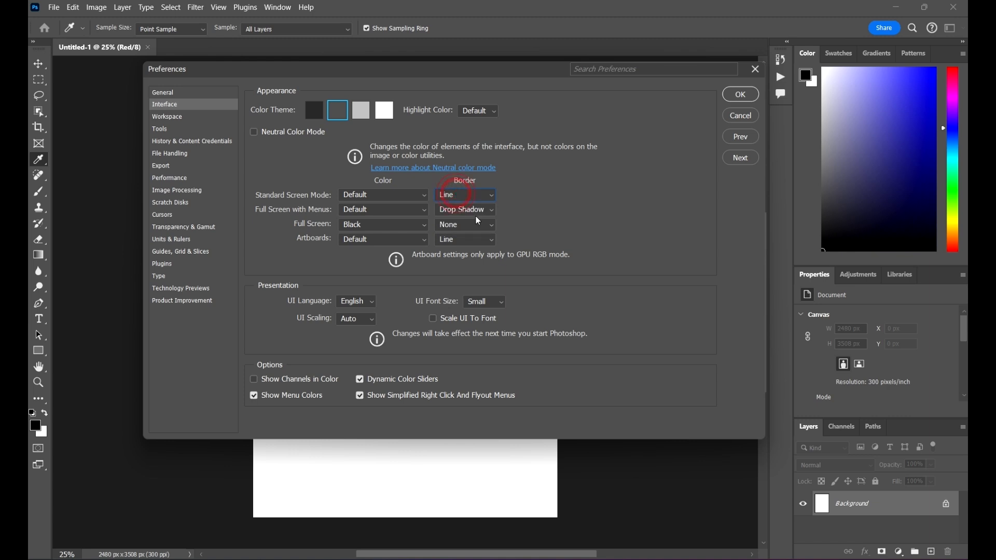
click(469, 209)
click(461, 222)
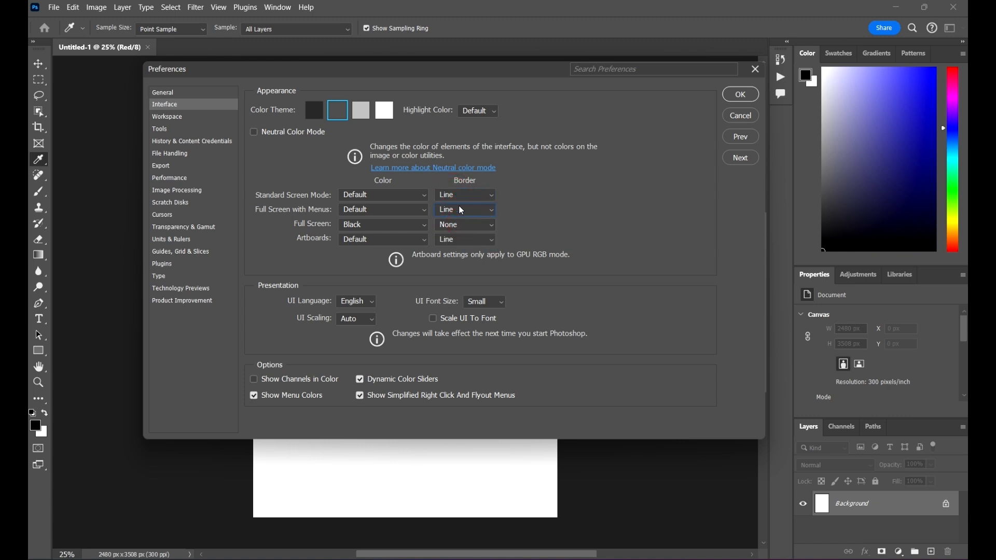
click(457, 226)
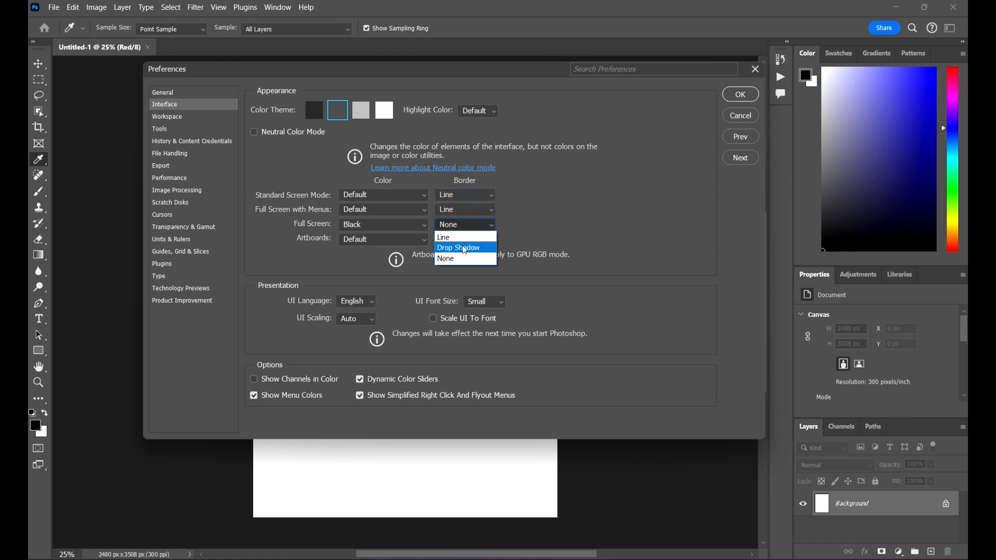
click(454, 232)
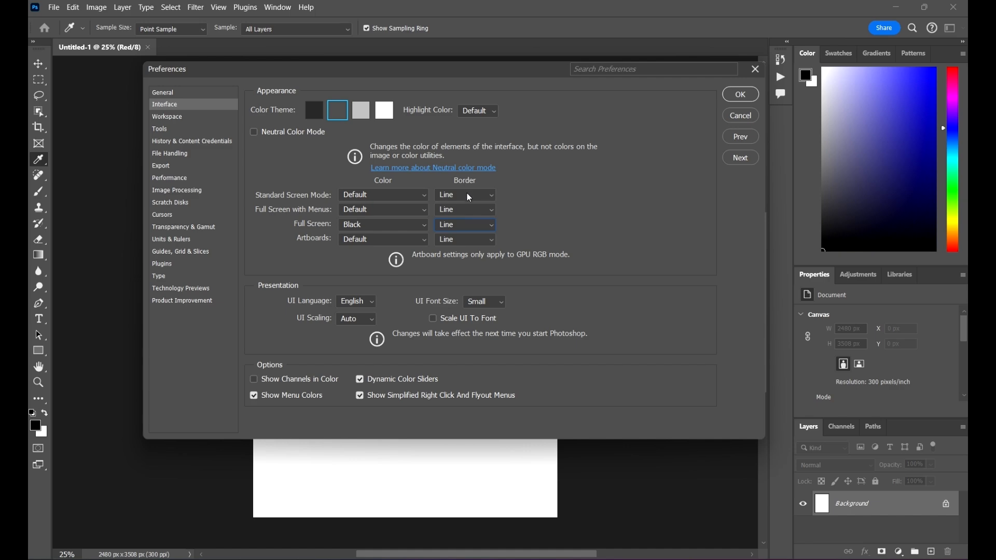
Check the UI Language setting, then try the Tiny and Large UI font sizes and set the size back to Small
drag(509, 76, 548, 83)
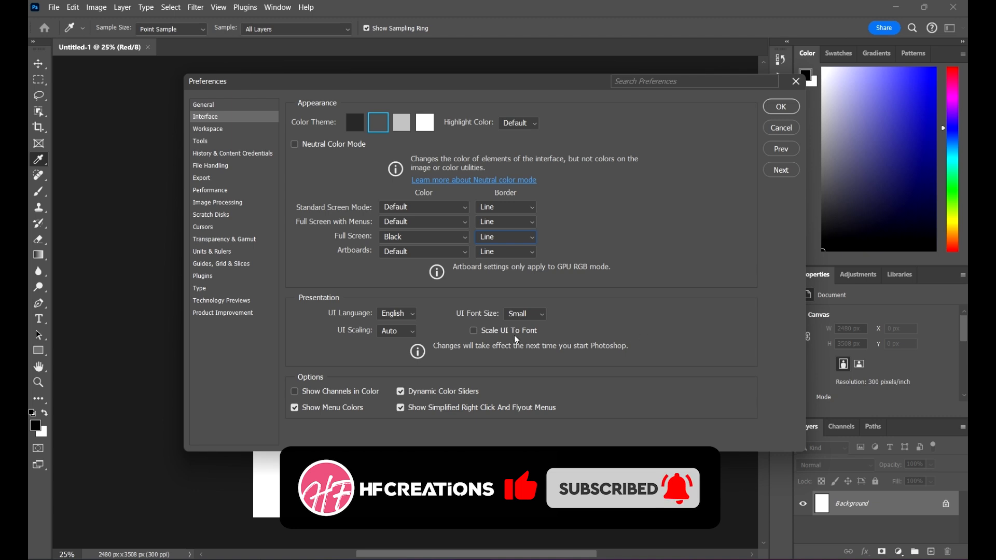
click(396, 326)
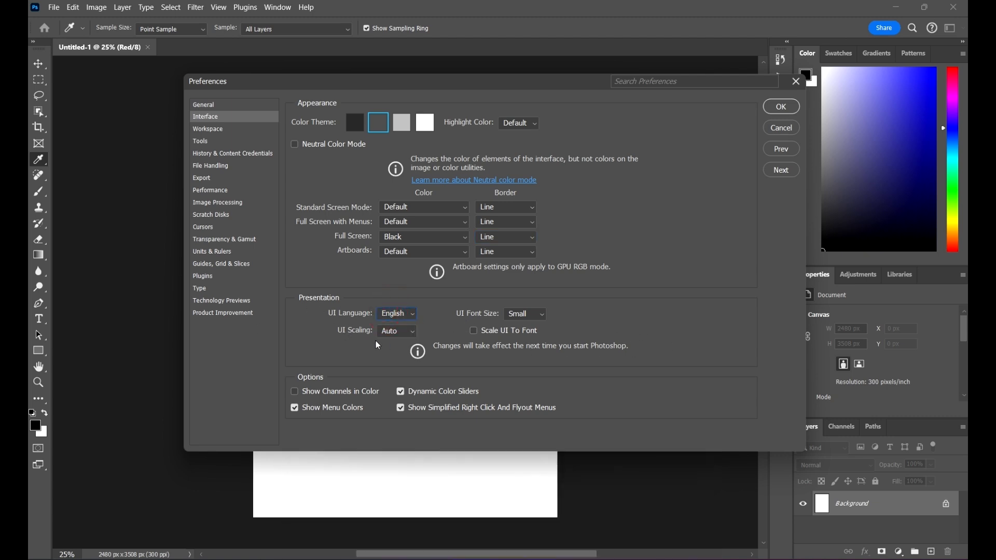
click(532, 314)
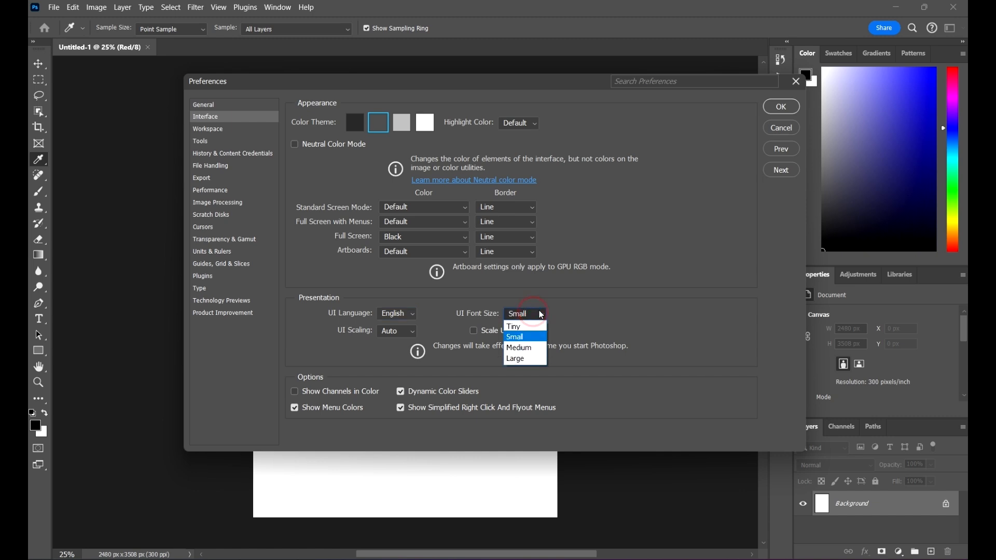
click(518, 326)
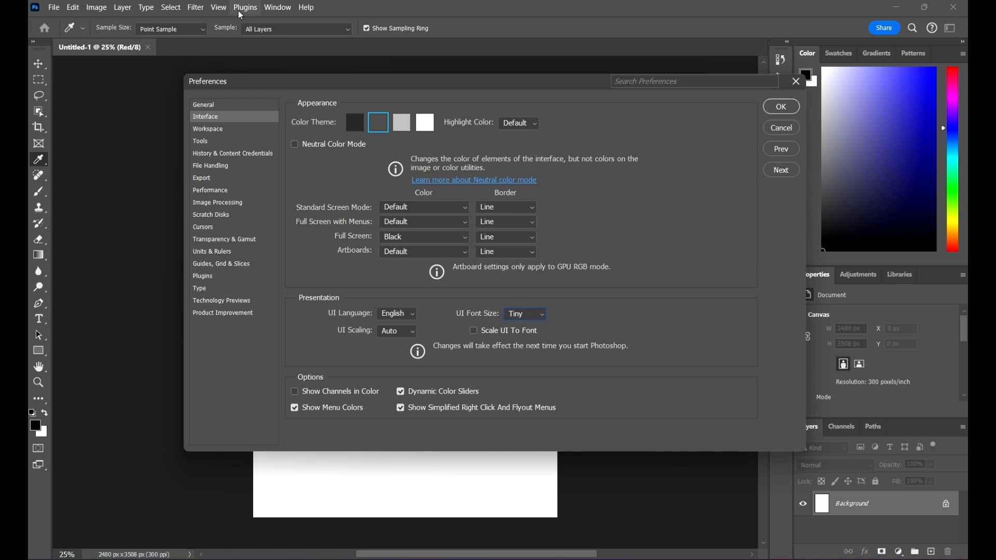
click(526, 314)
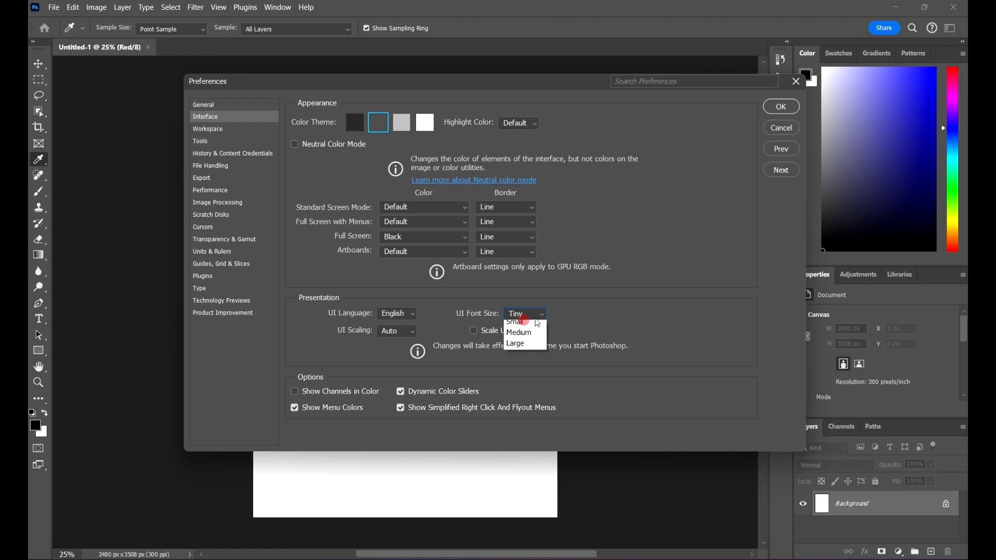
click(528, 362)
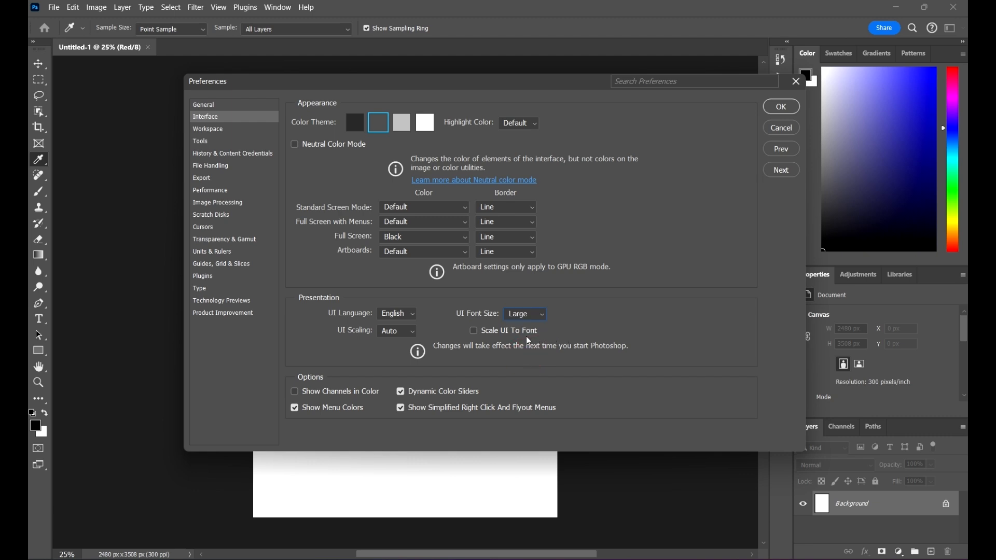
click(531, 318)
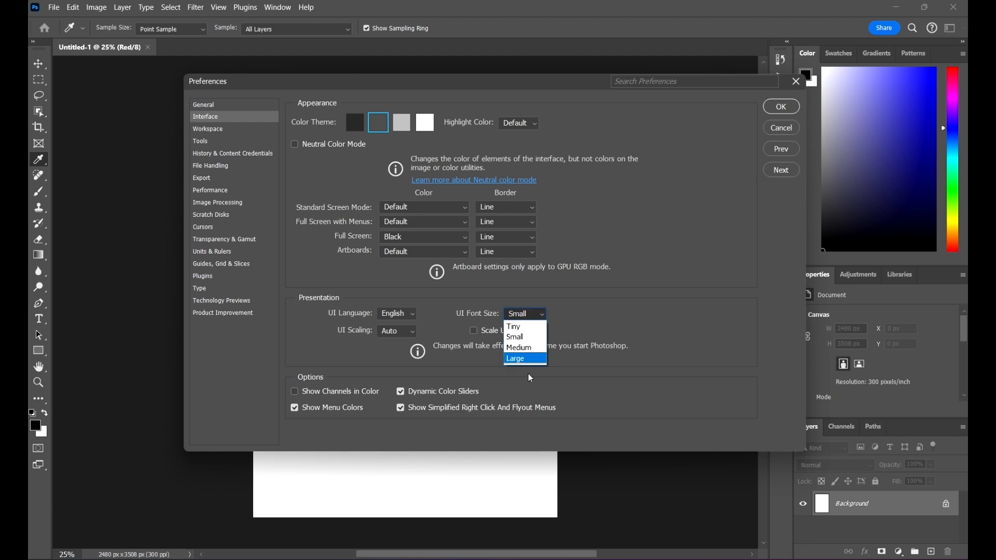
click(524, 338)
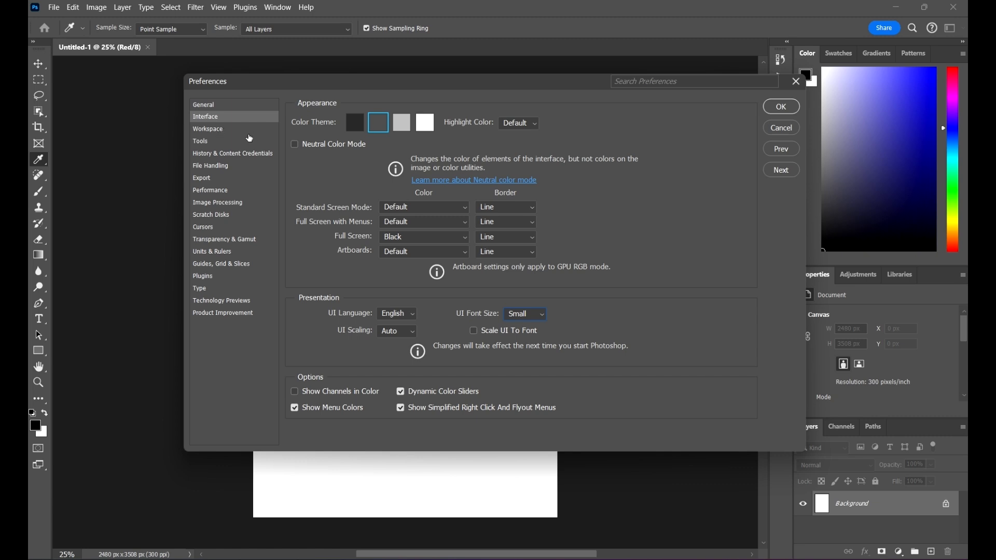
Try Auto-Collapse Iconic Panels and Auto-Show Hidden Panels in the Workspace preferences, advance to the Tools preferences, and accept the settings
click(218, 129)
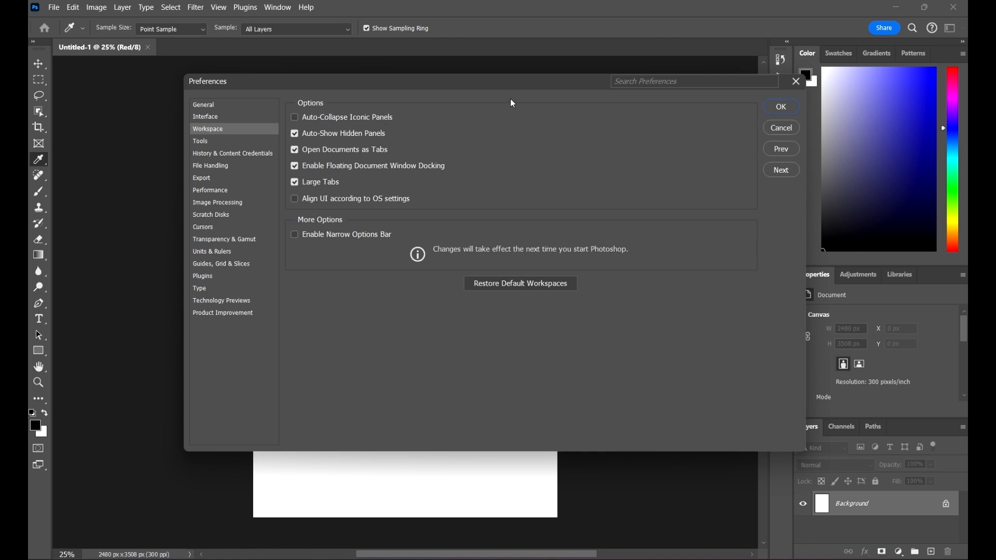
click(296, 118)
click(297, 132)
click(226, 131)
click(642, 173)
click(784, 170)
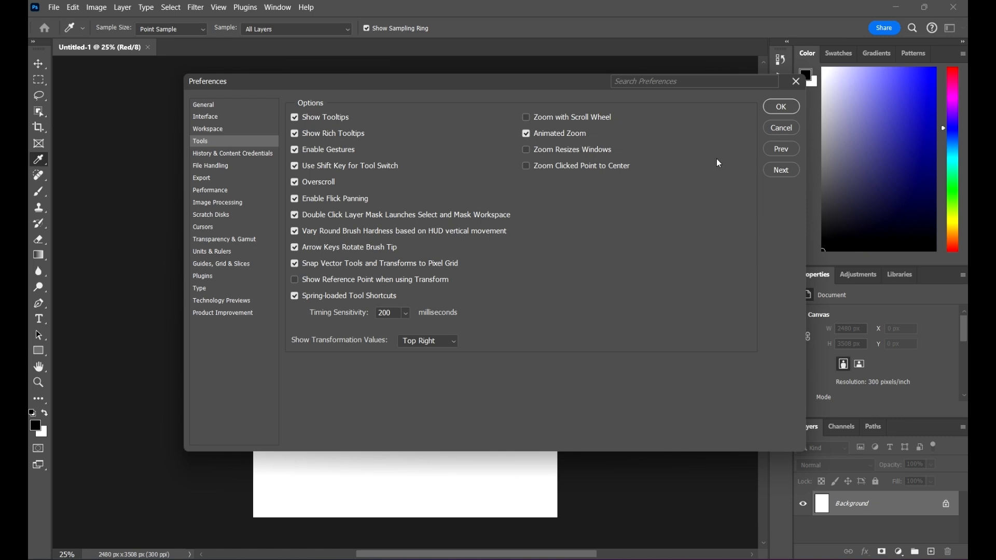
click(782, 107)
Examine the tools grouped with the Object Selection and Move tools, and switch to the Pen and Eyedropper tools
key(v)
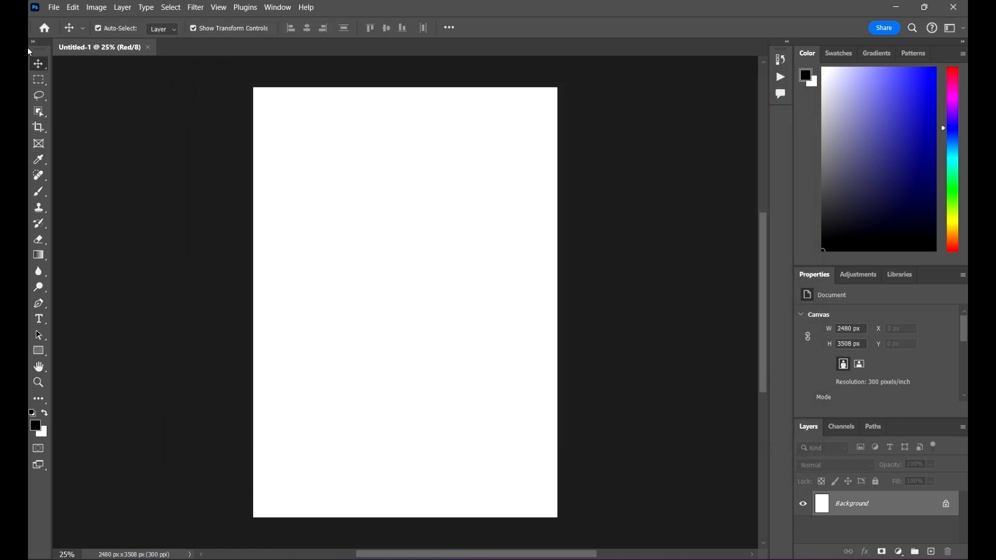
click(44, 115)
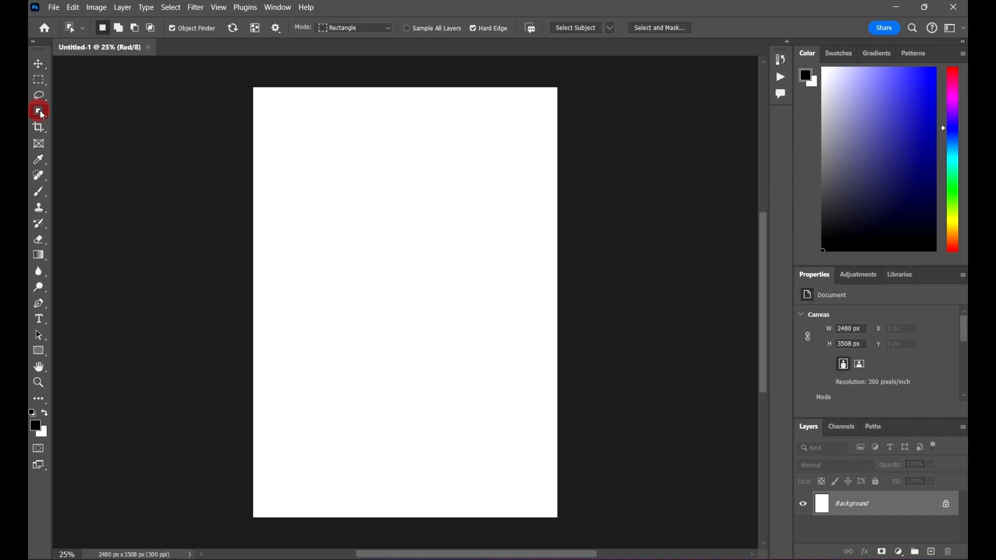
right_click(43, 117)
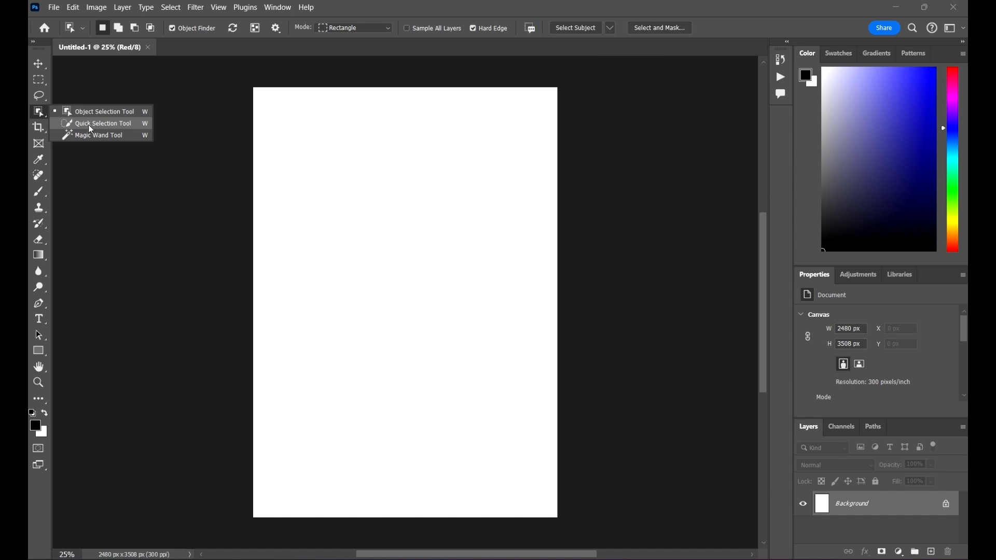
click(40, 69)
right_click(42, 72)
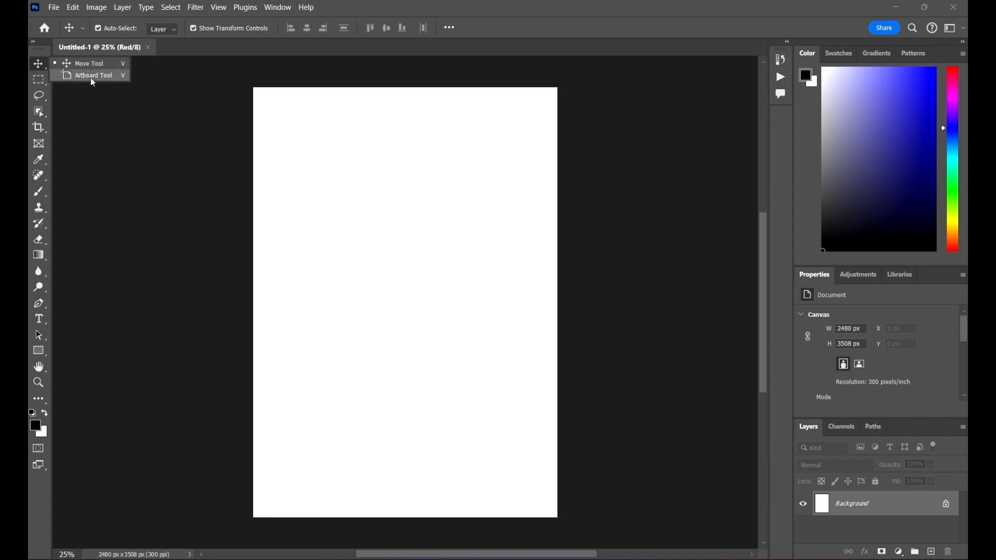
click(40, 304)
click(636, 3)
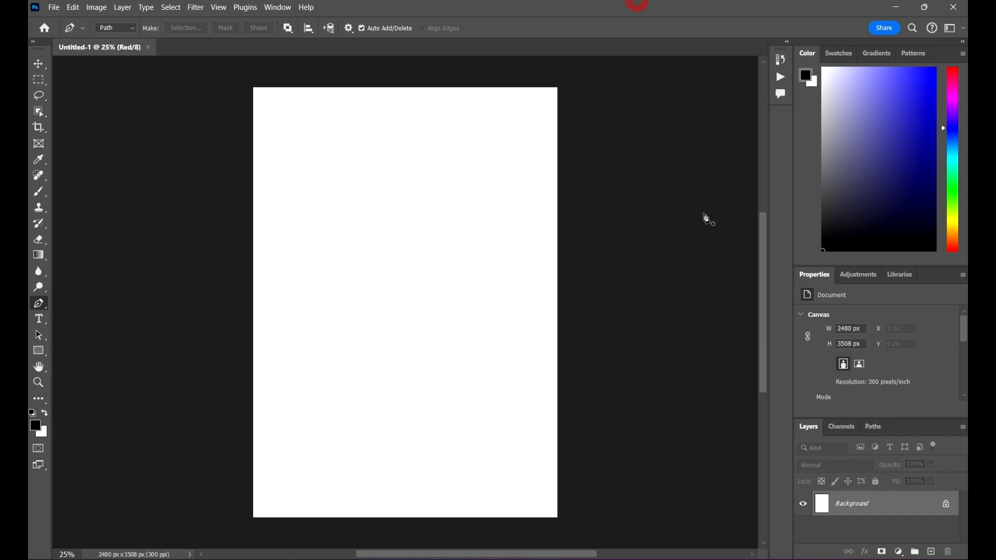
key(i)
Reopen the Tools preferences and turn off Spring-loaded Tool Shortcuts
key(ctrl+k)
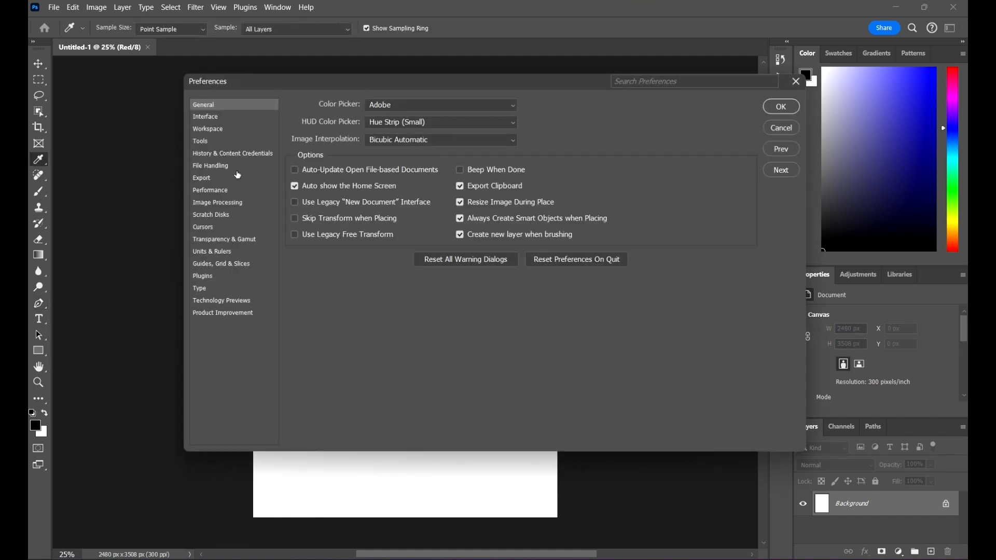
click(202, 143)
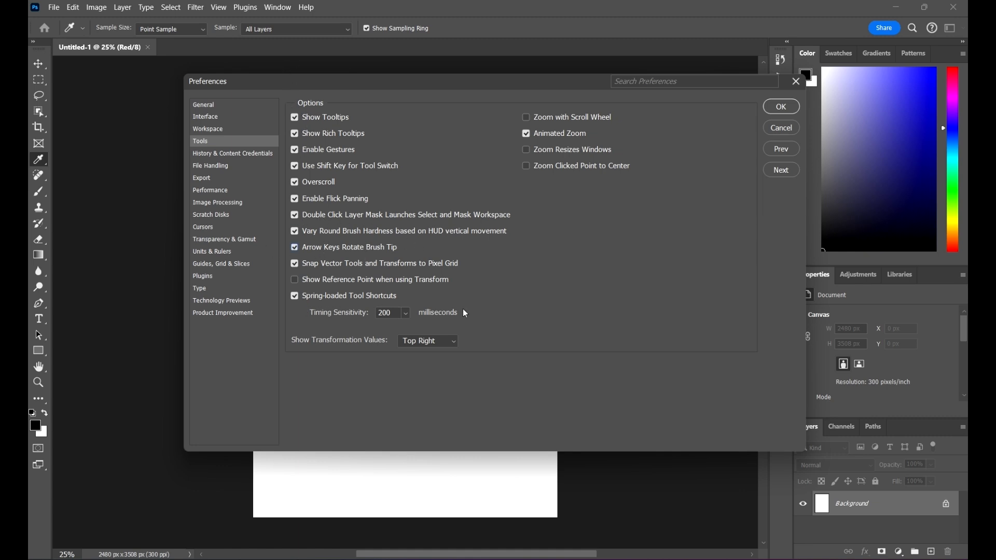
click(293, 295)
click(294, 295)
click(293, 298)
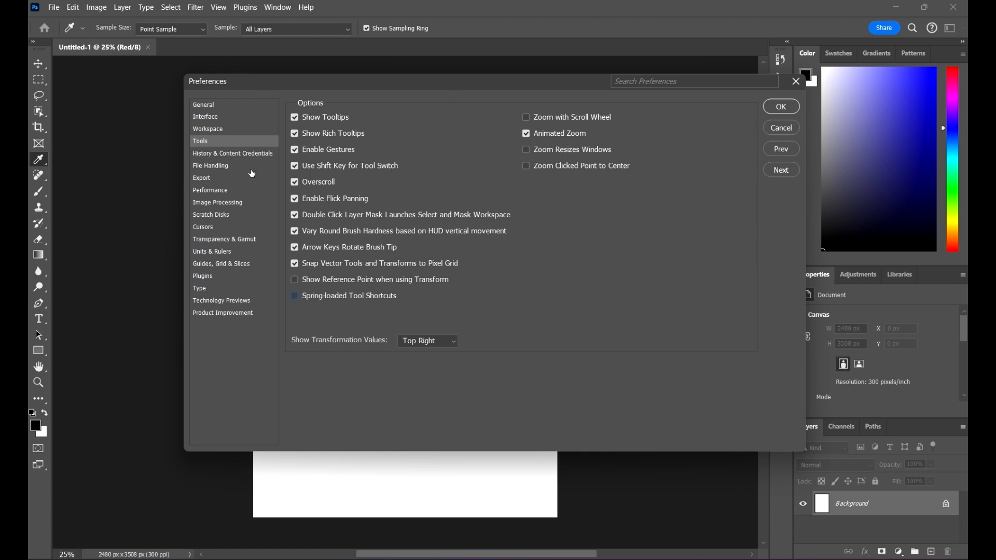
Review the History & Content Credentials preferences, then check the Image Previews choices under File Handling, keeping Always Save
click(782, 171)
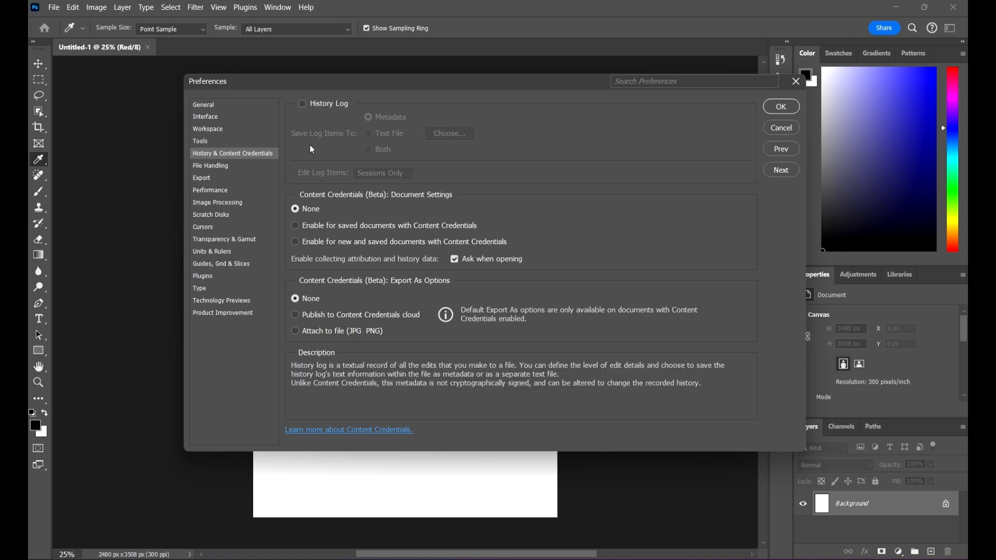
click(215, 166)
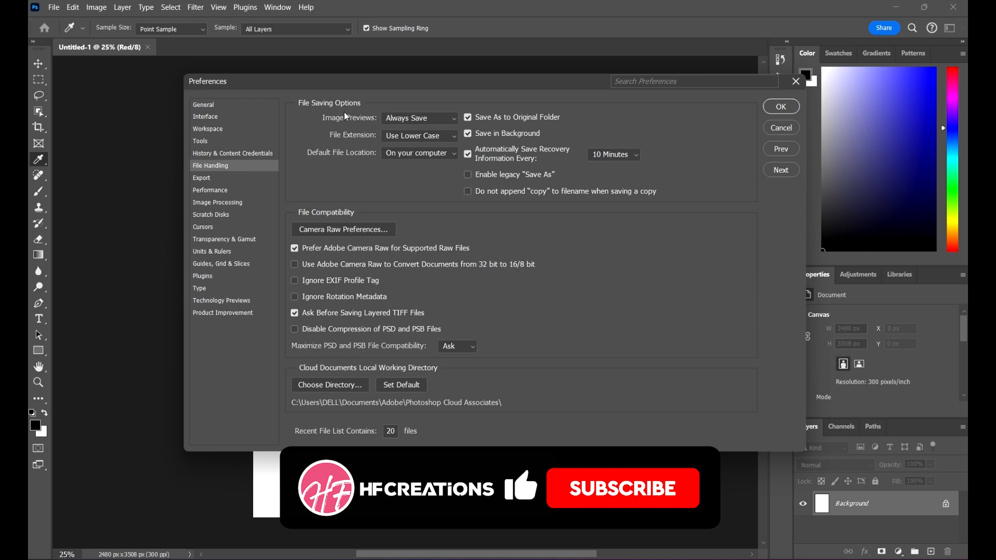
click(428, 121)
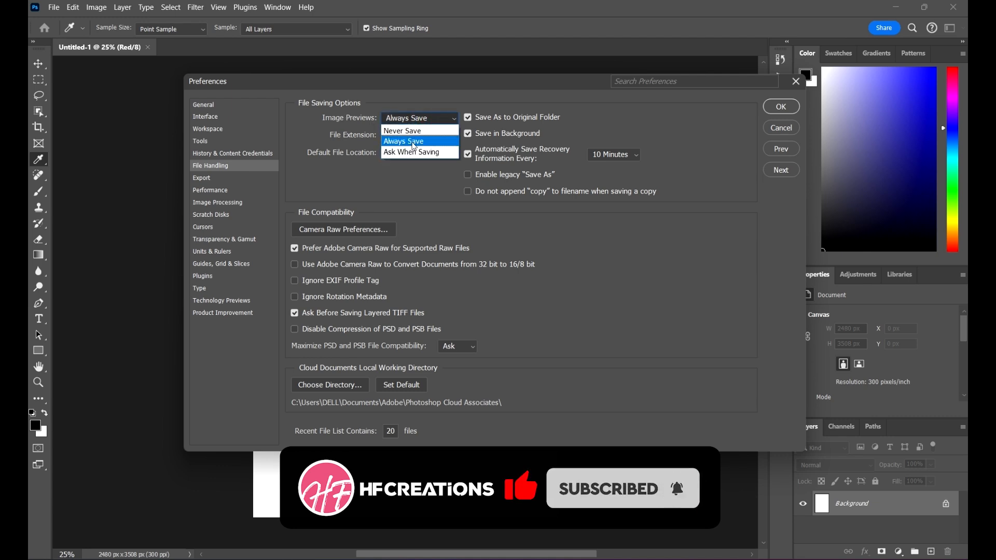
click(413, 141)
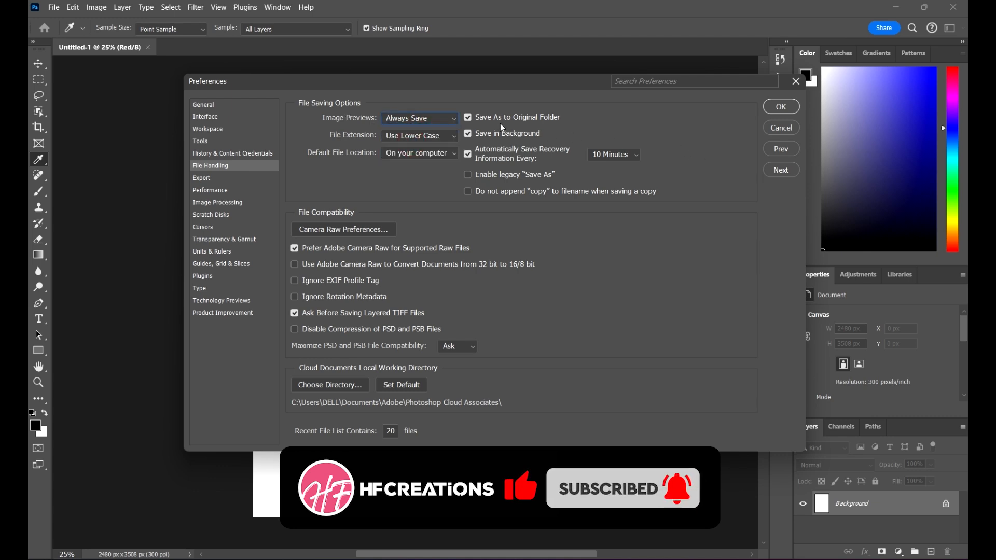
Check the Default File Location choices, keeping On your computer, and toggle Enable legacy "Save As" in the File Handling preferences
click(409, 156)
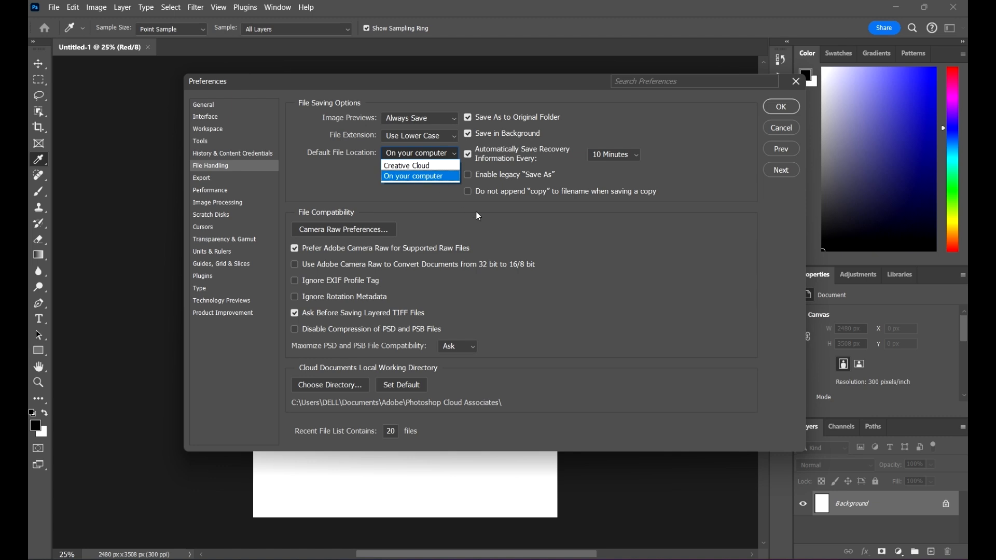
click(541, 266)
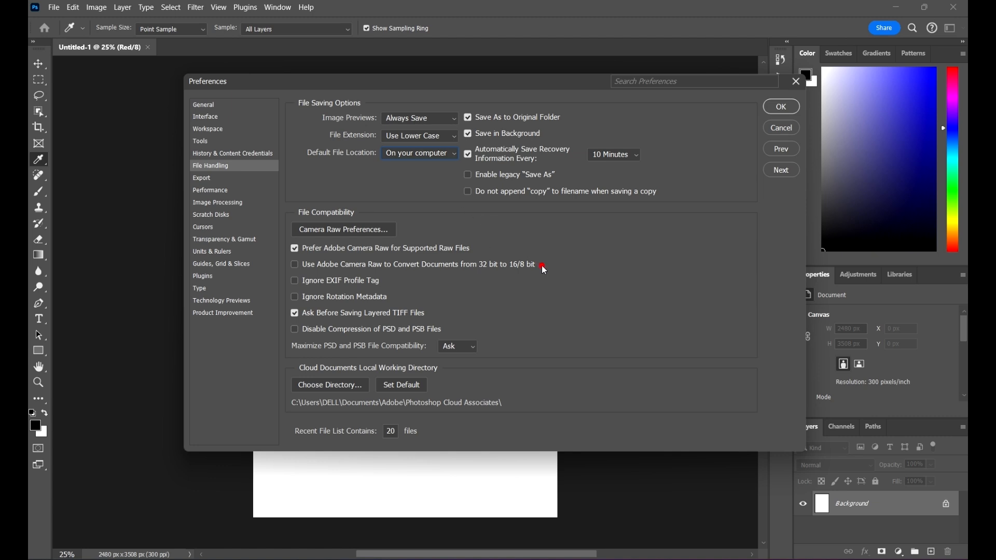
click(433, 152)
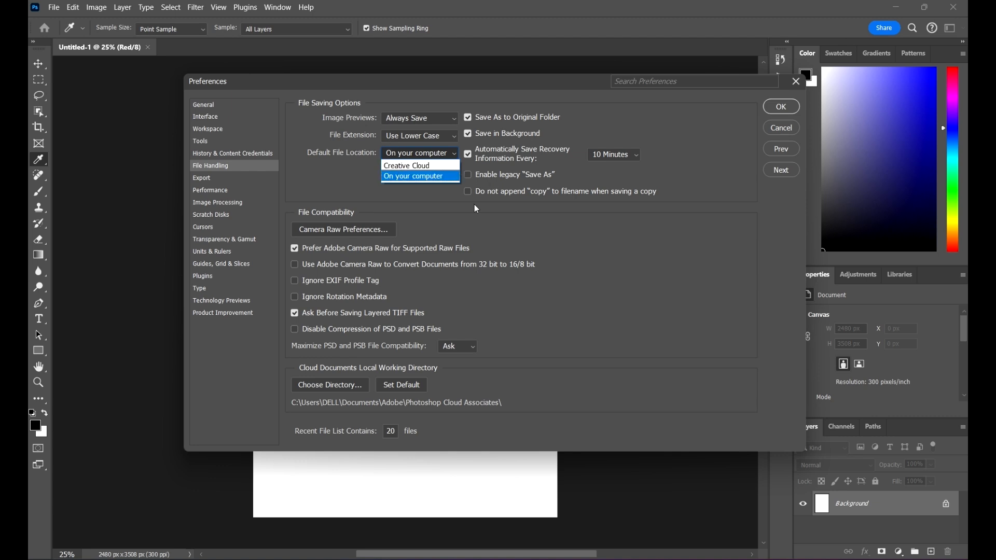
click(409, 176)
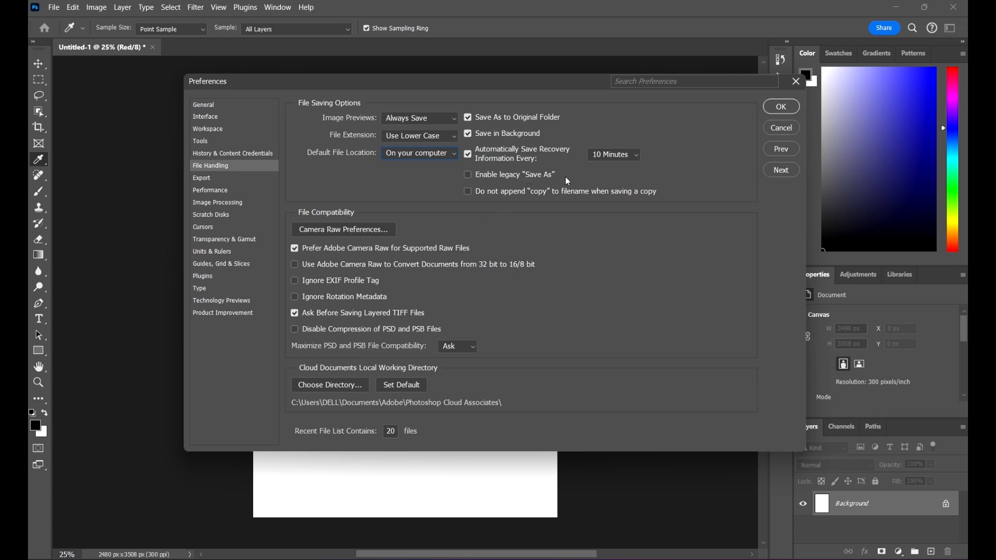
click(493, 175)
click(467, 175)
Advance to the Export preferences, accept the settings, and try the document's Quick Export as PNG command
click(781, 170)
click(209, 182)
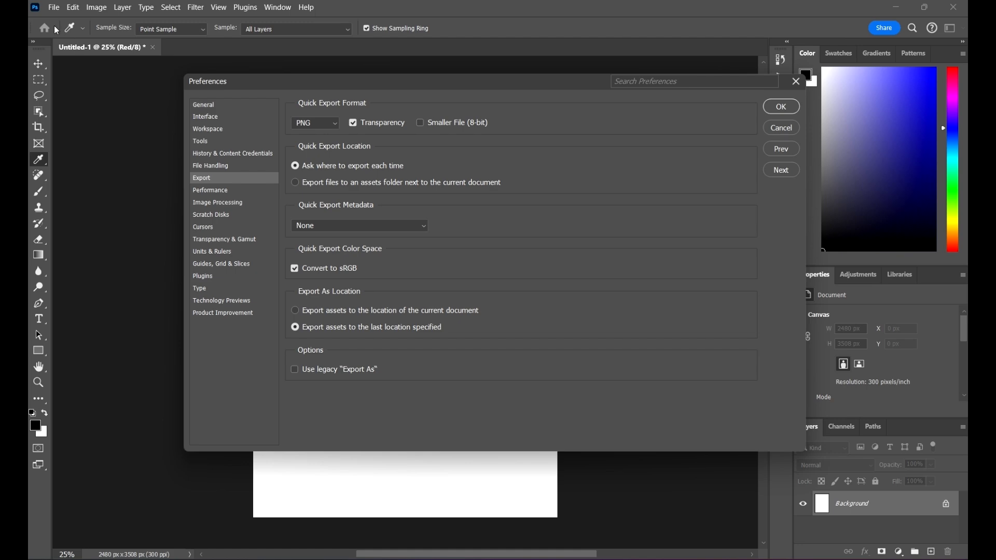
click(53, 9)
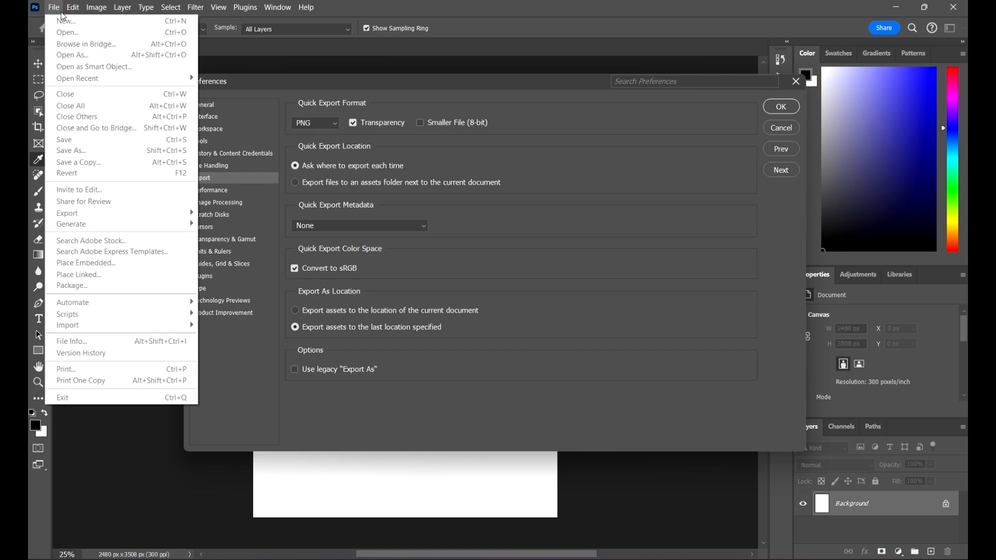
mouse_move(72, 15)
click(692, 106)
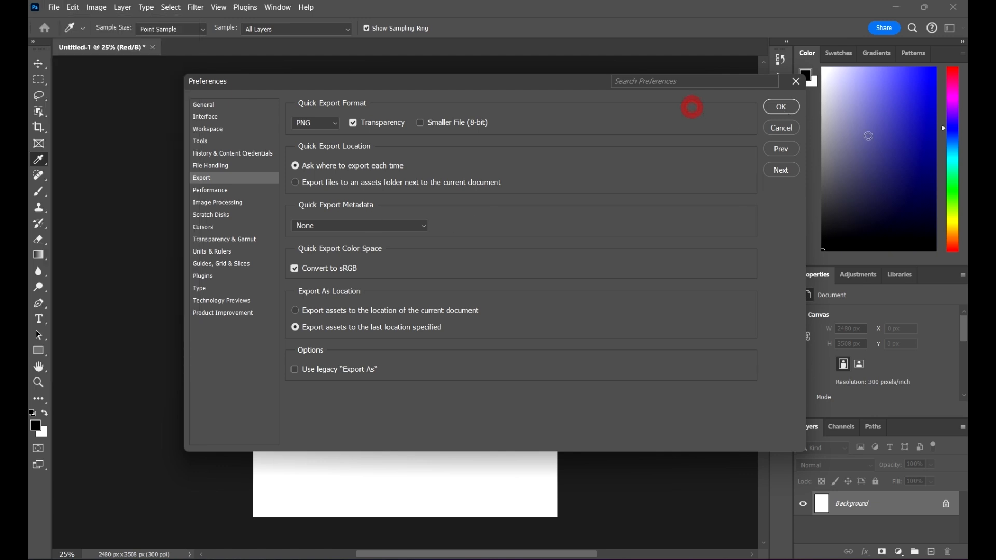
click(783, 107)
click(54, 8)
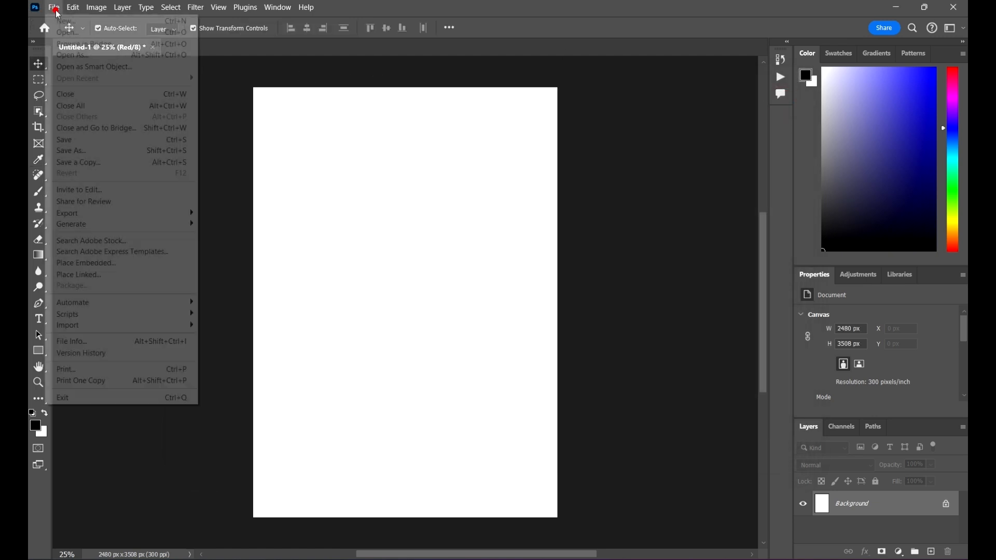
click(121, 214)
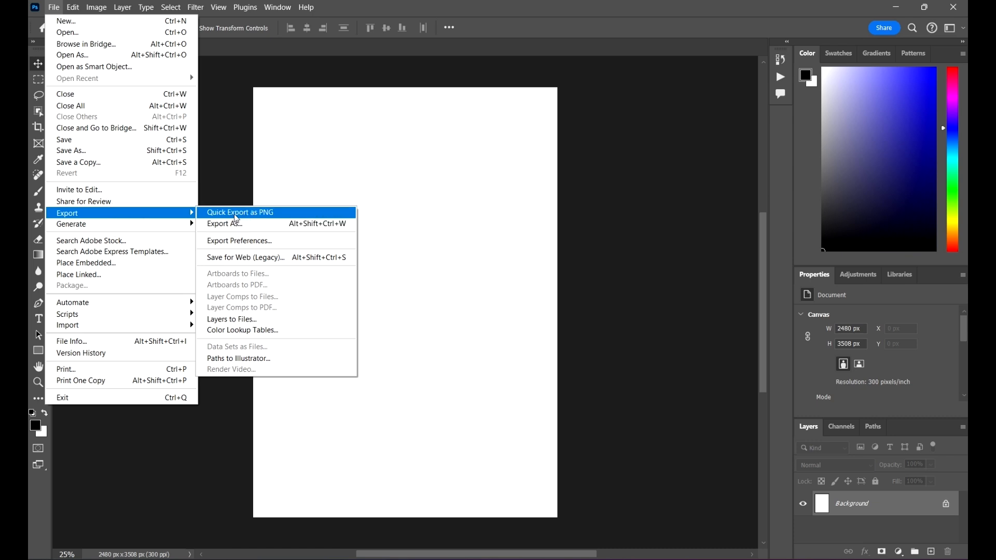
click(290, 215)
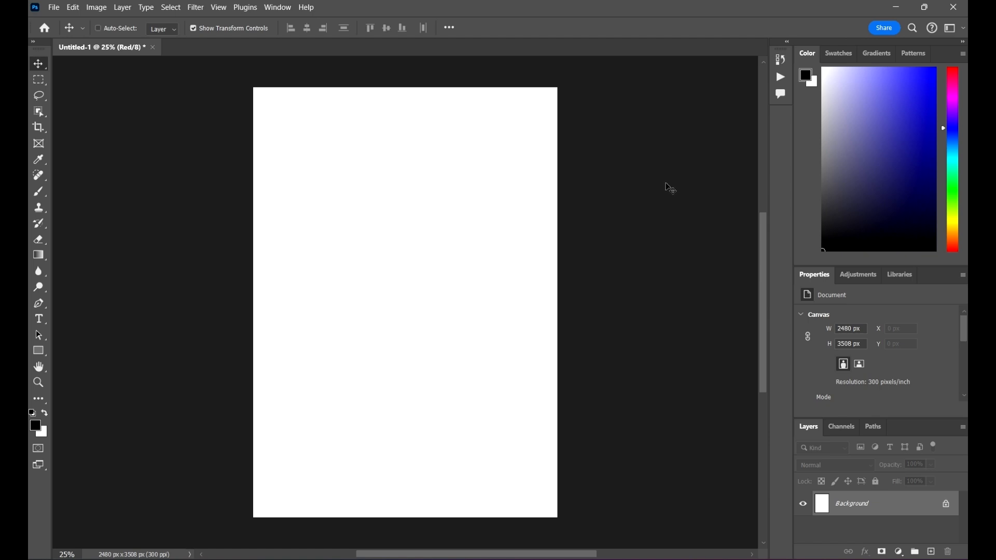
Reopen the Export preferences, try JPG as the Quick Export Format, and set it back to PNG
key(ctrl+k)
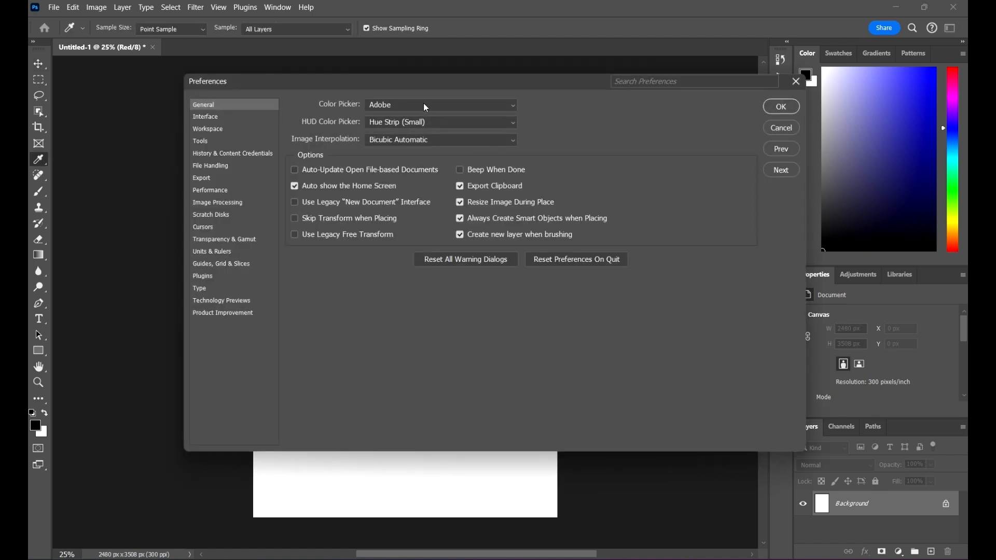
click(213, 165)
click(205, 177)
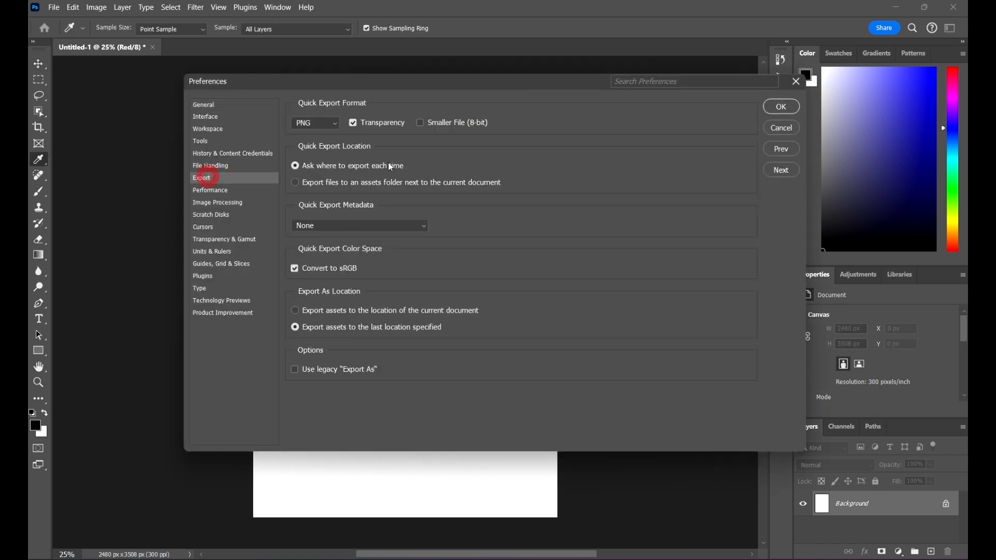
click(315, 124)
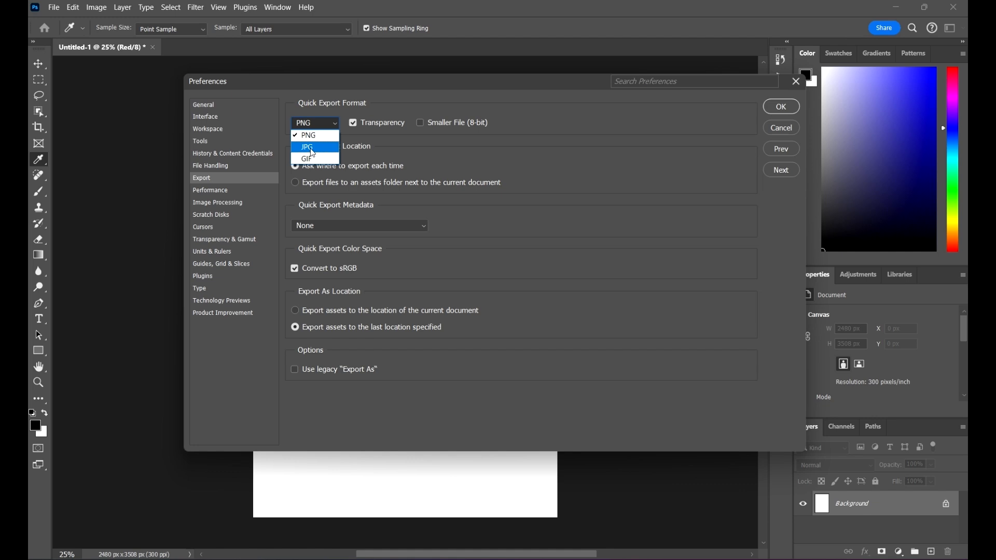
click(316, 148)
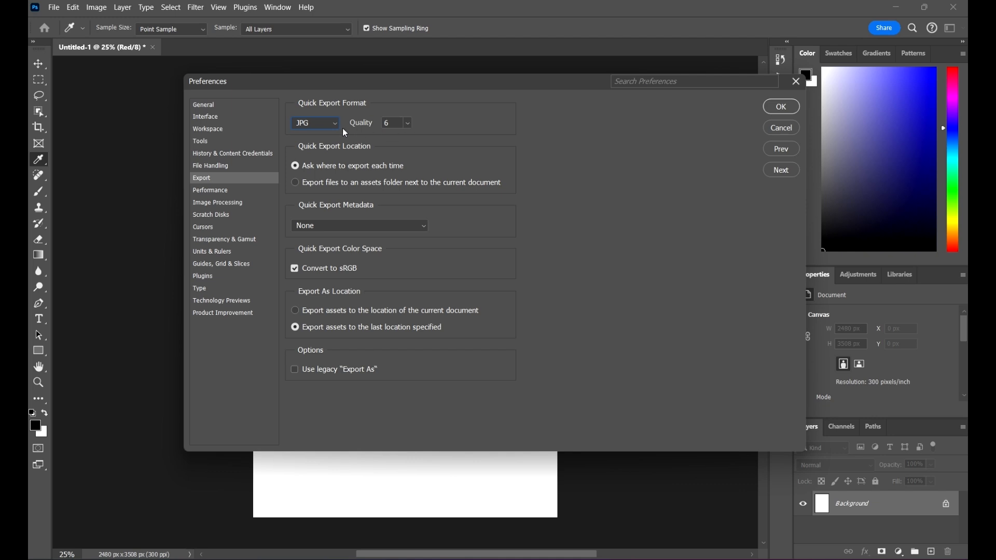
click(316, 123)
click(311, 136)
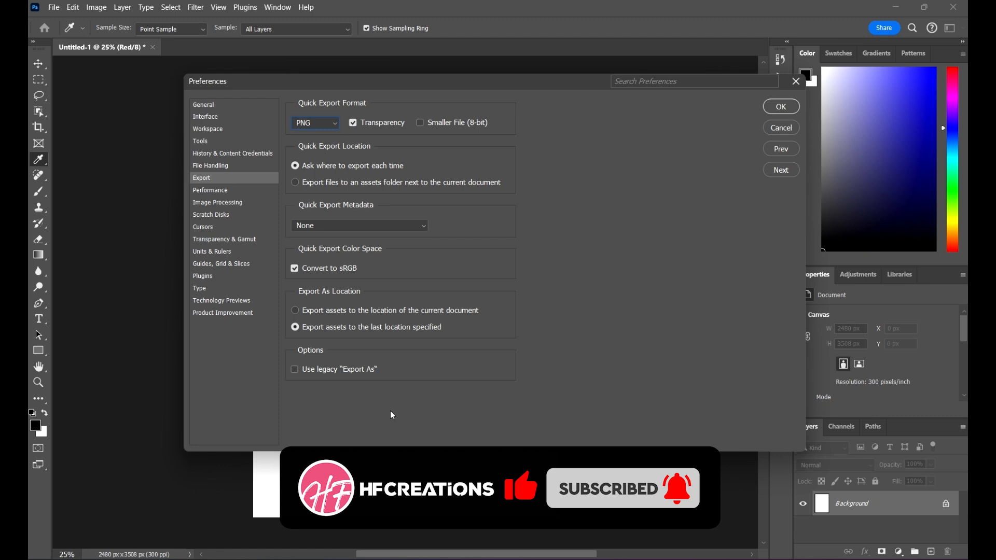
Review the Performance and Image Processing preferences, then mark drive E:\ as active in the Scratch Disks preferences
click(219, 193)
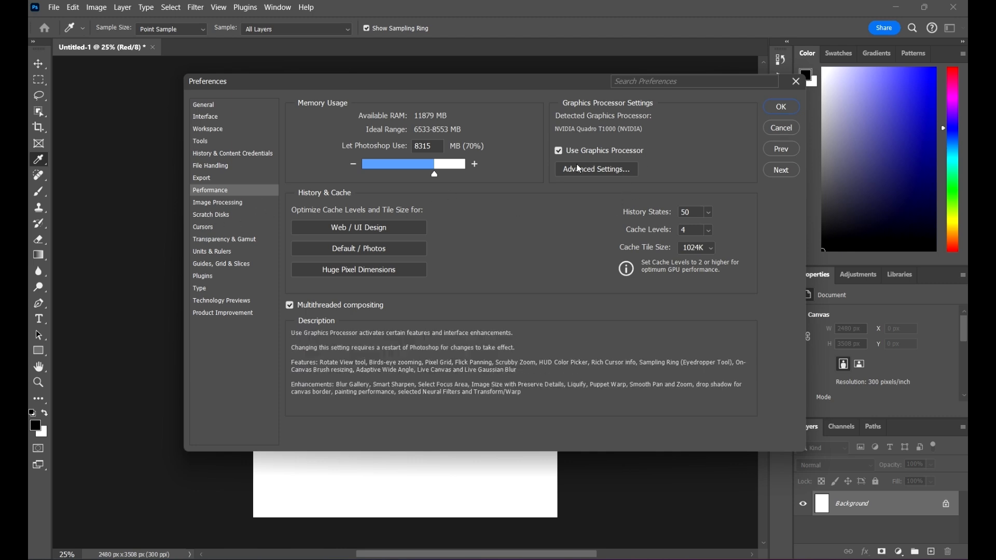
click(232, 203)
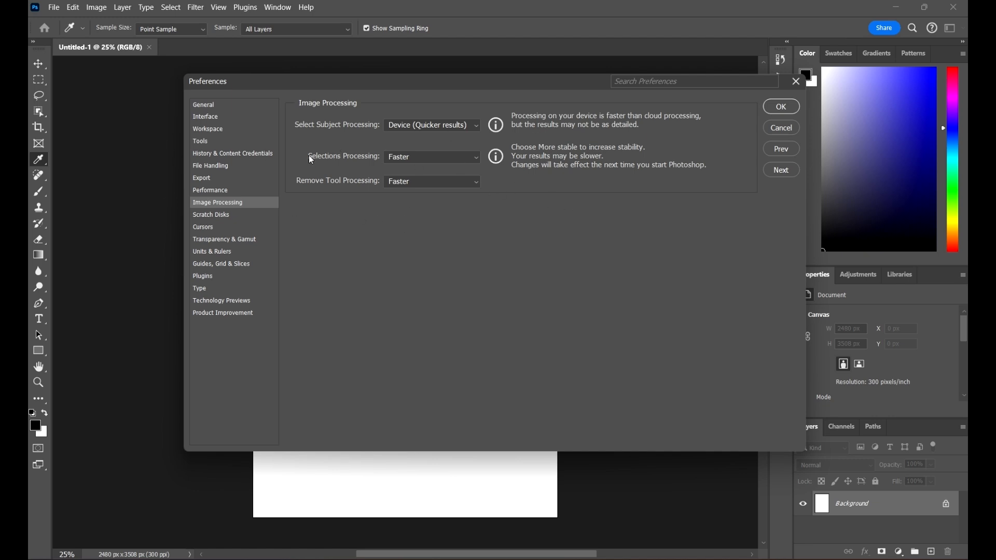
click(219, 214)
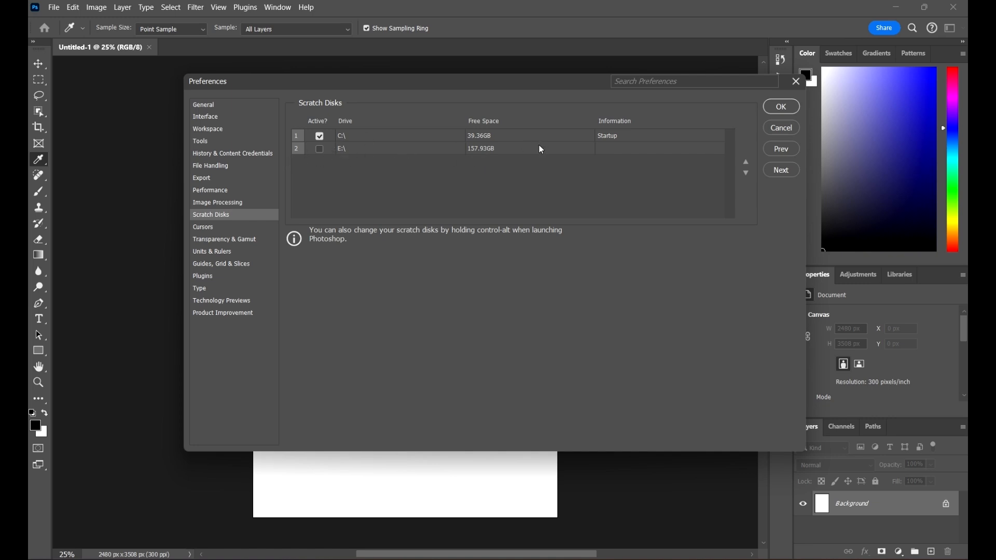
click(320, 150)
Set Painting Cursors to Standard in the Cursors preferences and accept the settings
click(212, 231)
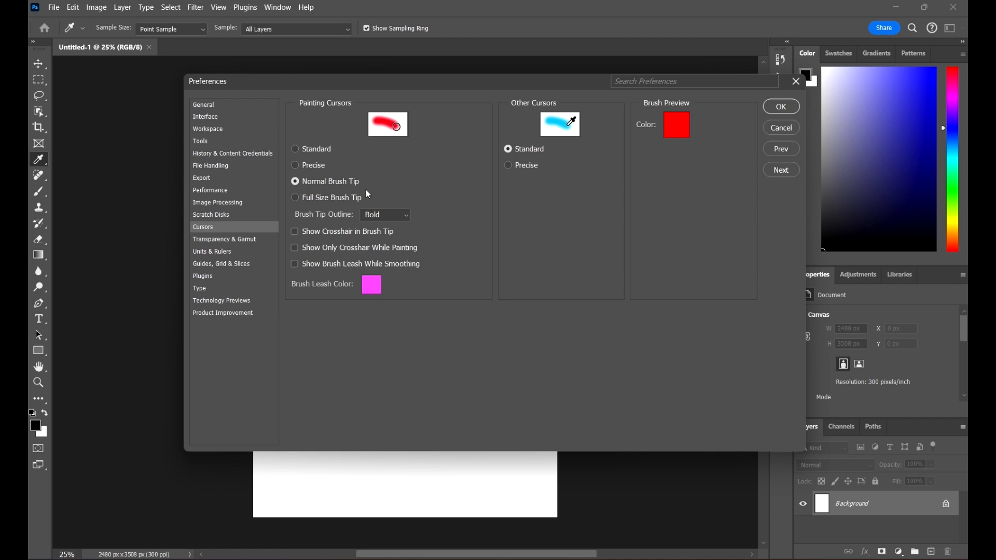
click(320, 149)
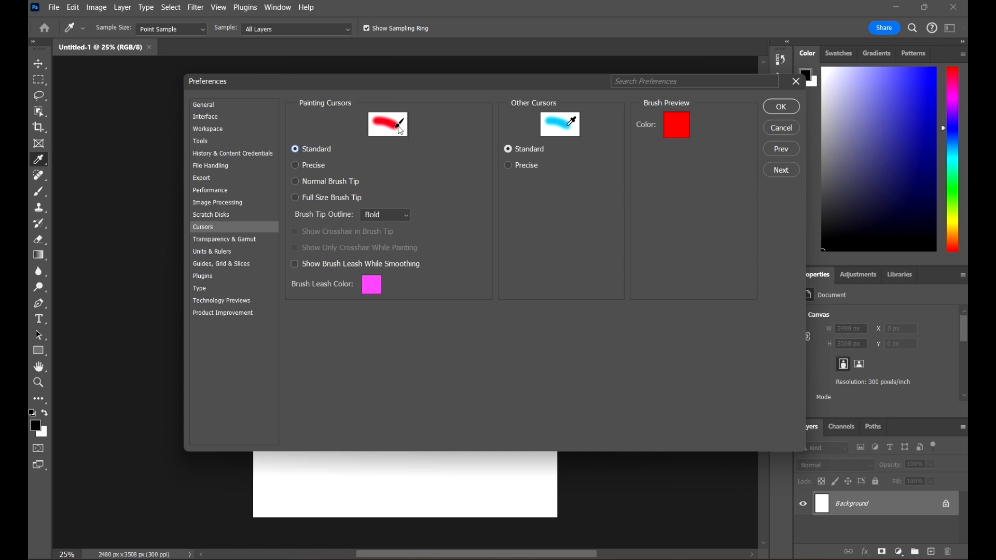
mouse_move(343, 84)
mouse_down()
mouse_move(394, 124)
mouse_move(314, 107)
mouse_move(321, 70)
mouse_move(340, 68)
mouse_up()
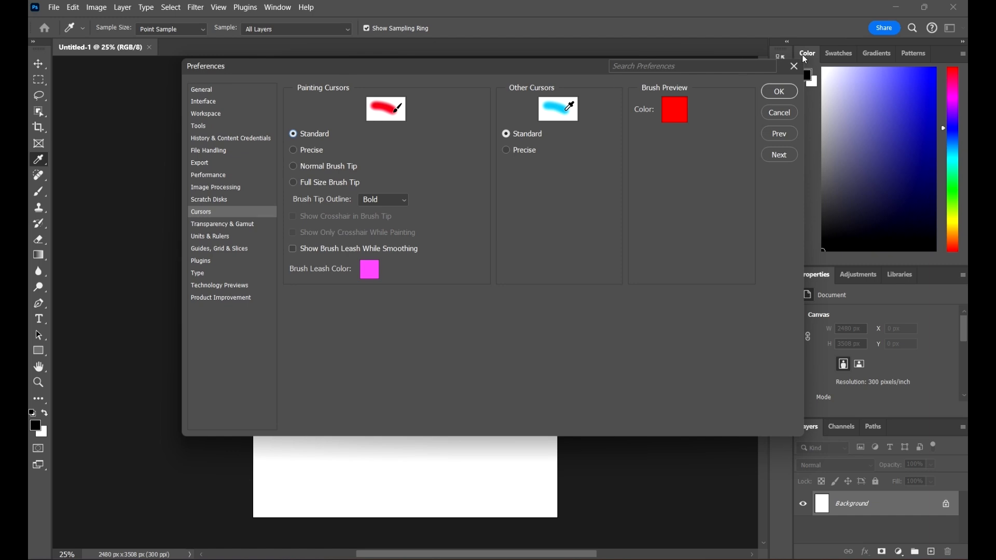
click(779, 92)
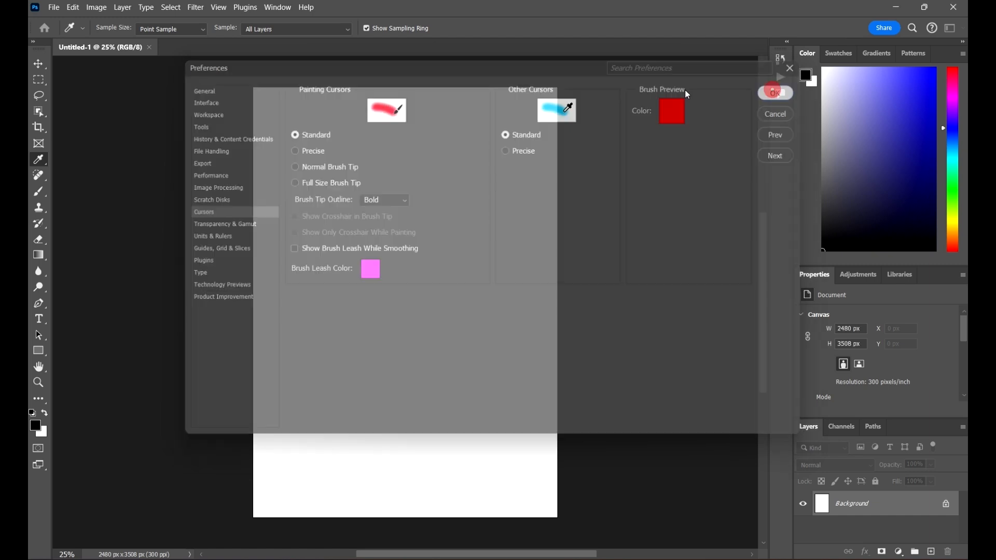
Draw a thin looping scribble with the Brush tool, then enlarge the brush to 190 px and paint thick soft strokes on the canvas
key(b)
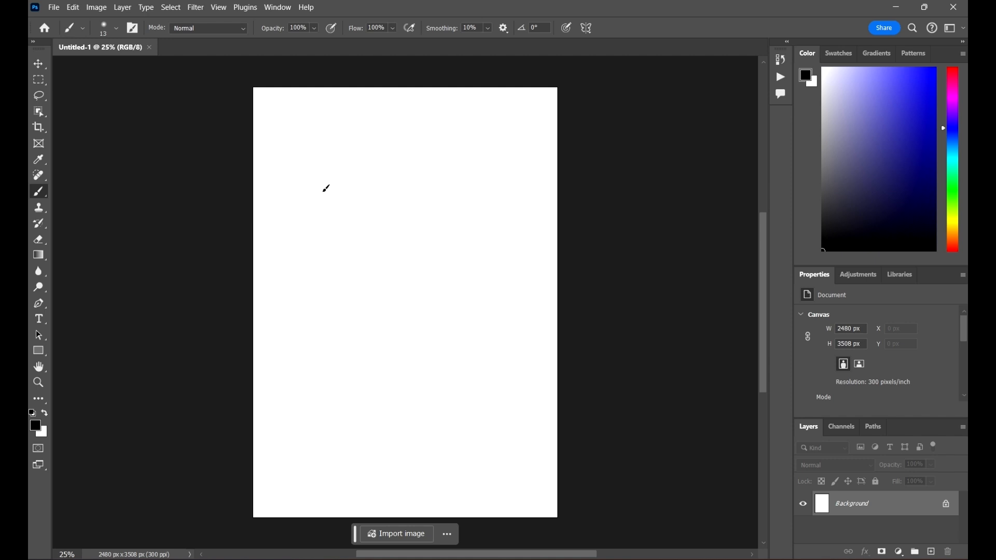
mouse_move(297, 179)
mouse_down()
mouse_move(424, 173)
mouse_move(399, 144)
mouse_move(332, 182)
mouse_move(362, 129)
mouse_up()
right_click(363, 135)
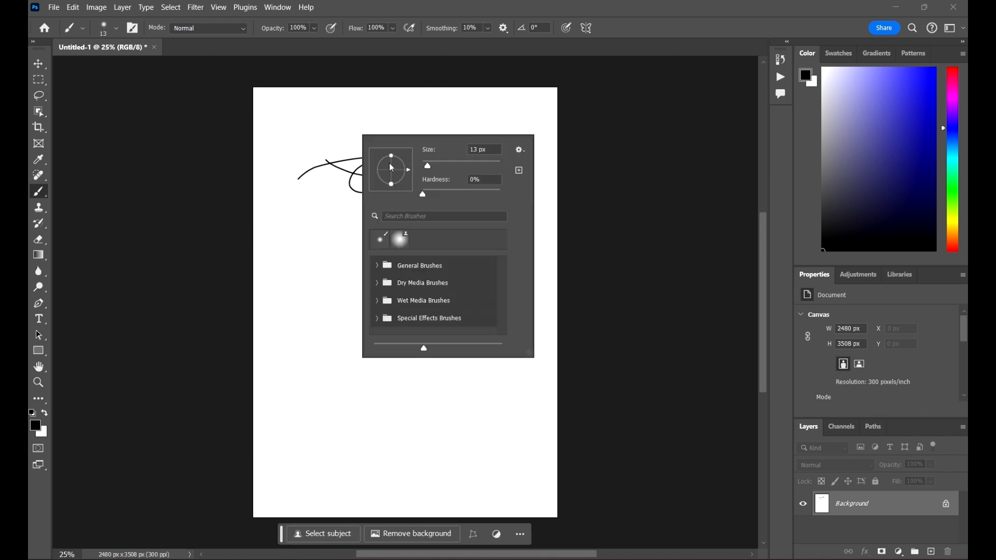
click(477, 164)
click(655, 2)
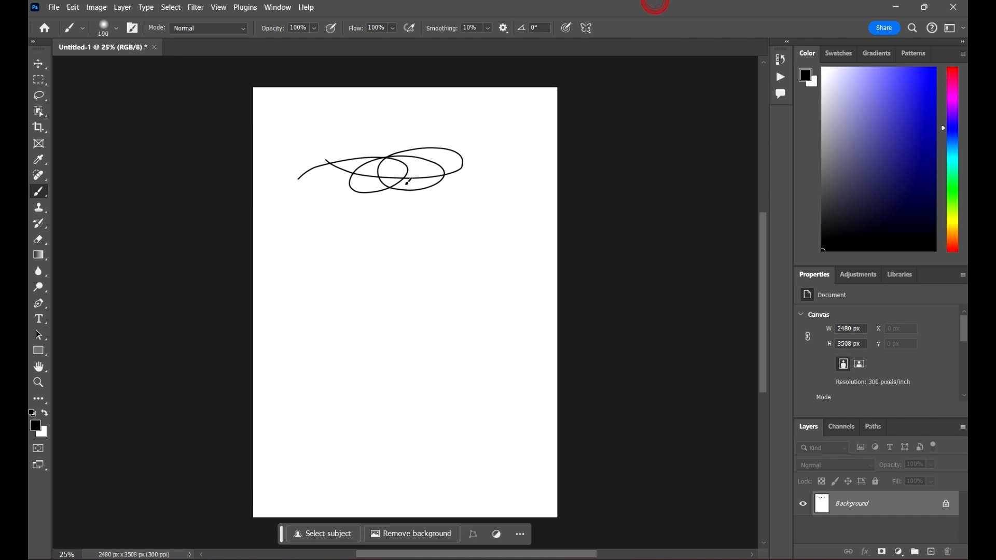
mouse_move(298, 149)
mouse_down()
mouse_move(343, 129)
mouse_move(387, 123)
mouse_up()
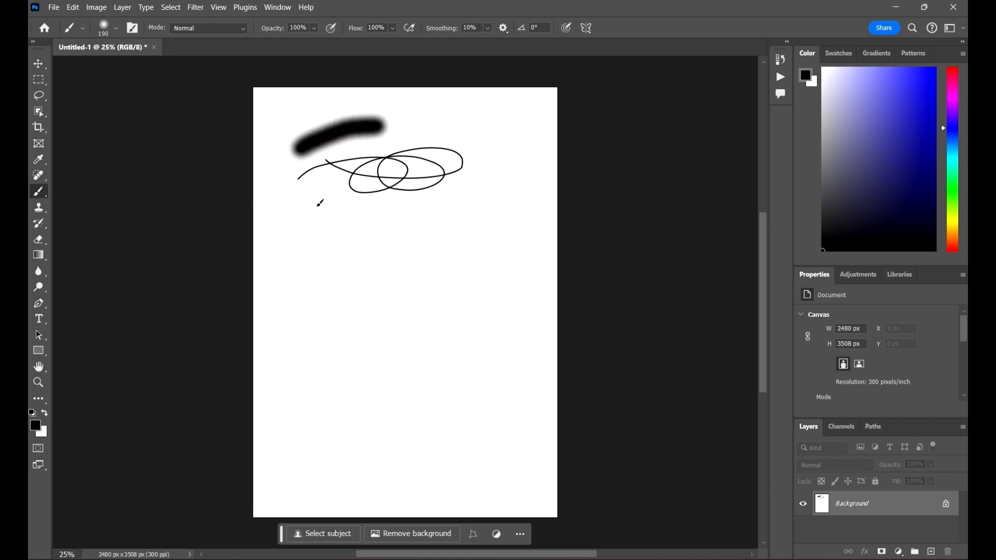
mouse_move(319, 202)
mouse_down()
mouse_move(501, 114)
mouse_move(477, 113)
mouse_move(443, 196)
mouse_move(321, 191)
mouse_up()
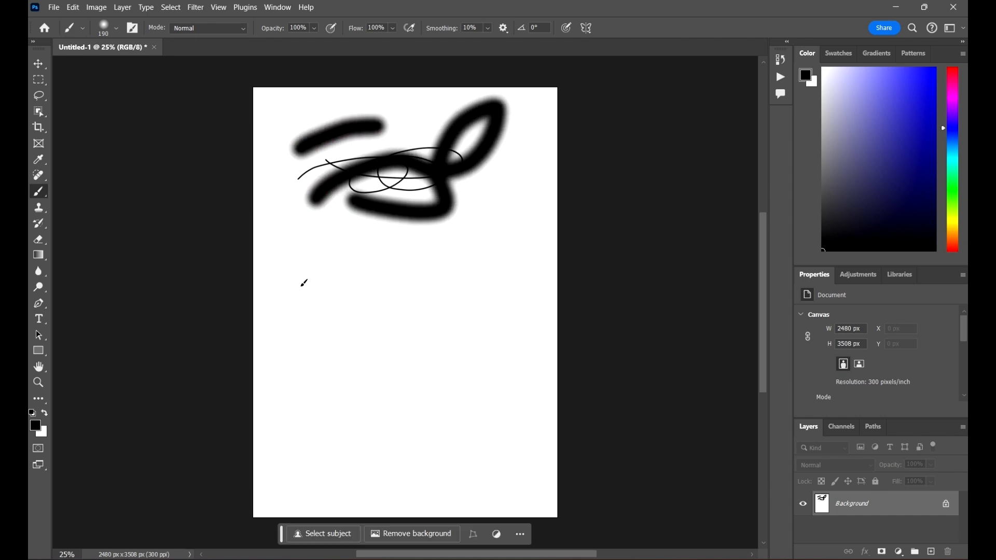
mouse_move(332, 265)
mouse_down()
mouse_move(447, 285)
mouse_move(495, 246)
mouse_move(438, 238)
mouse_move(382, 307)
mouse_move(297, 313)
mouse_move(294, 249)
mouse_up()
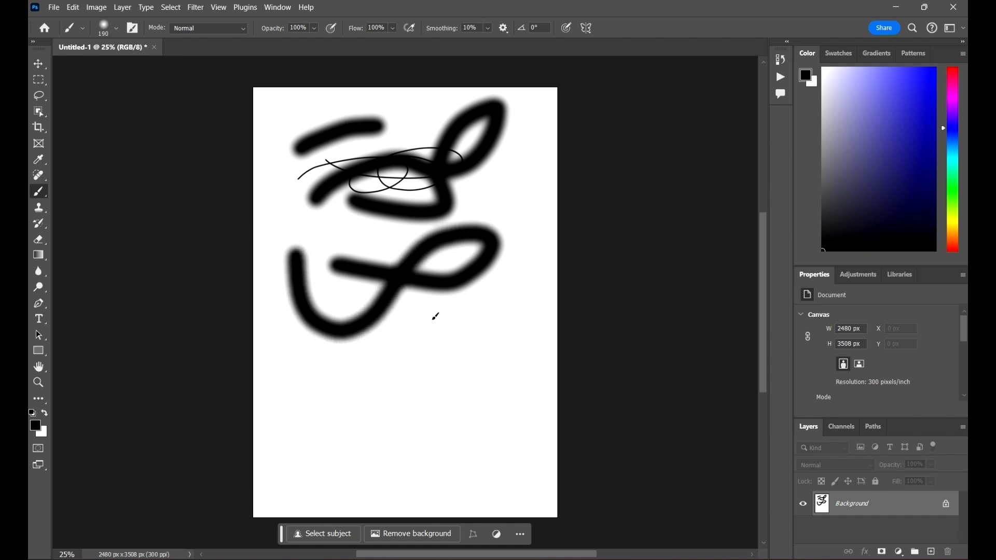
Reopen the Cursors preferences, try the Precise painting cursor, and set Painting Cursors to Normal Brush Tip
key(i)
key(ctrl+k)
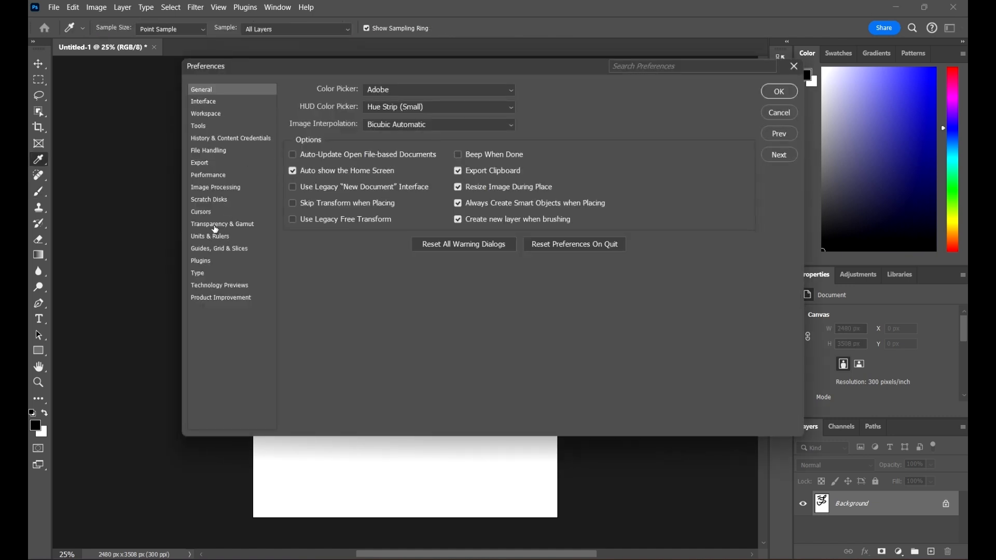
click(202, 212)
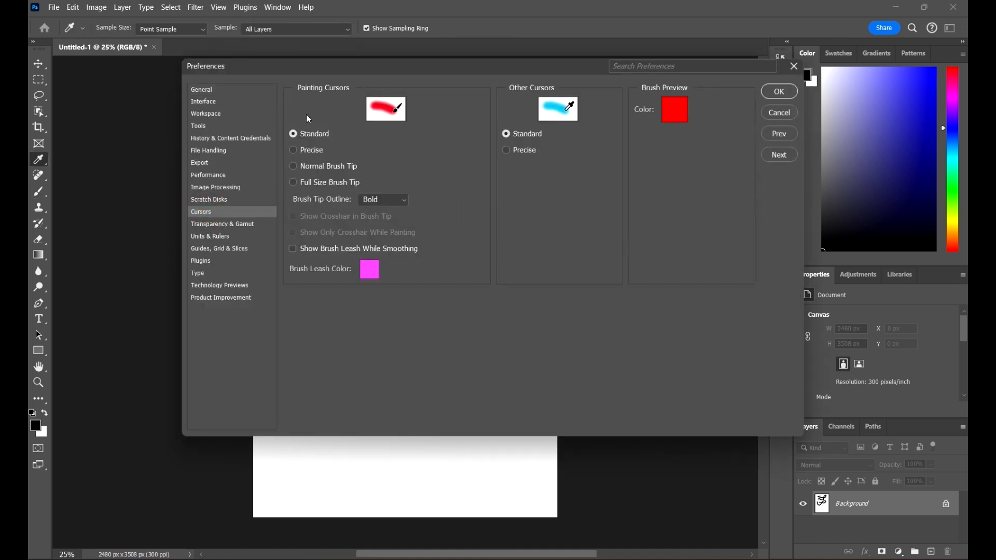
click(308, 150)
click(309, 166)
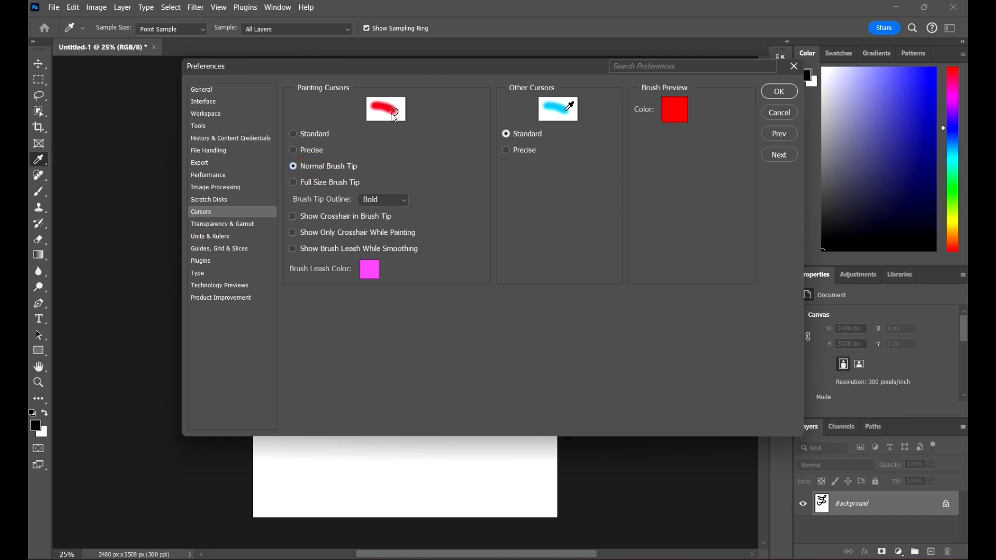
Accept the cursor settings, activate the Brush tool, try brush sizes of 5000 px and 432 px, and set the size to 100 px
click(786, 96)
key(b)
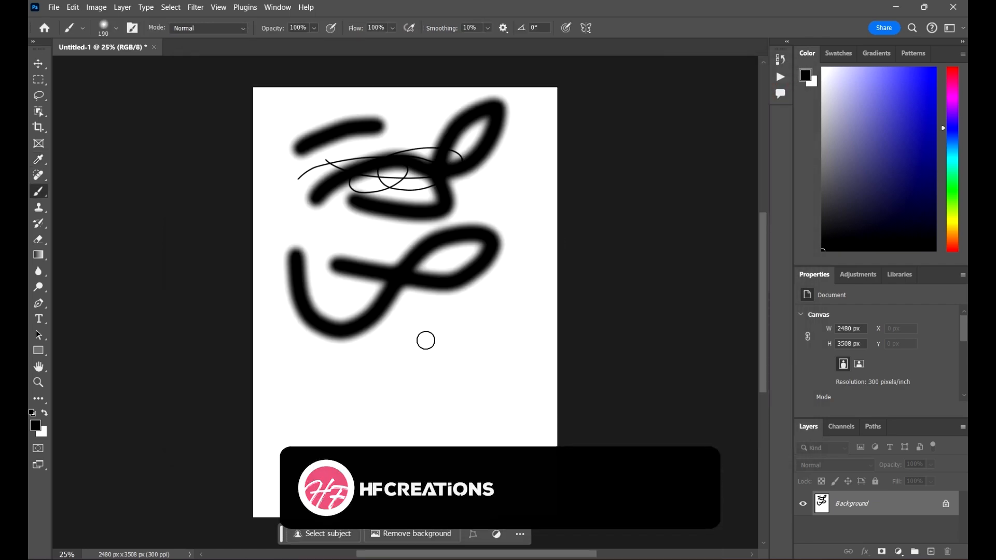
right_click(424, 338)
drag(534, 363, 571, 366)
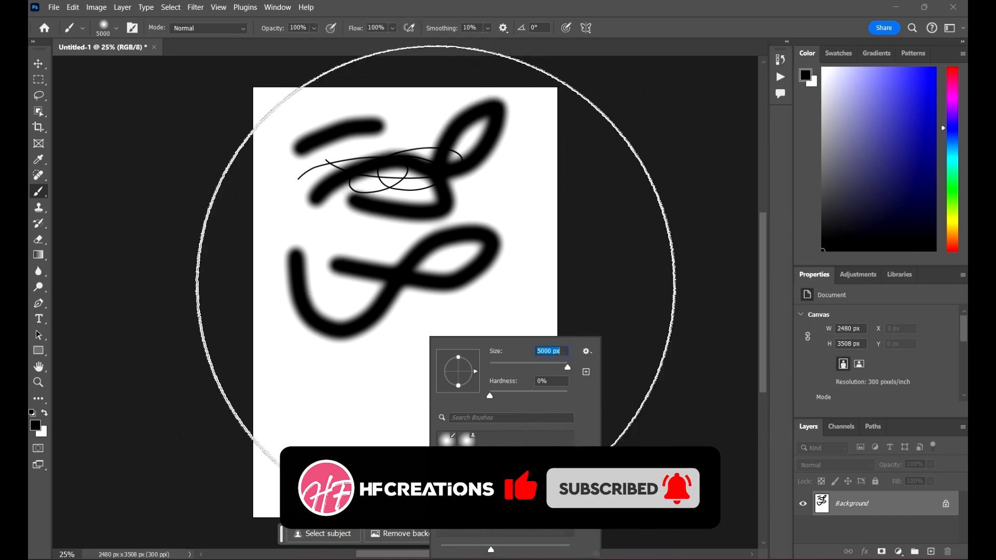
drag(568, 366, 557, 366)
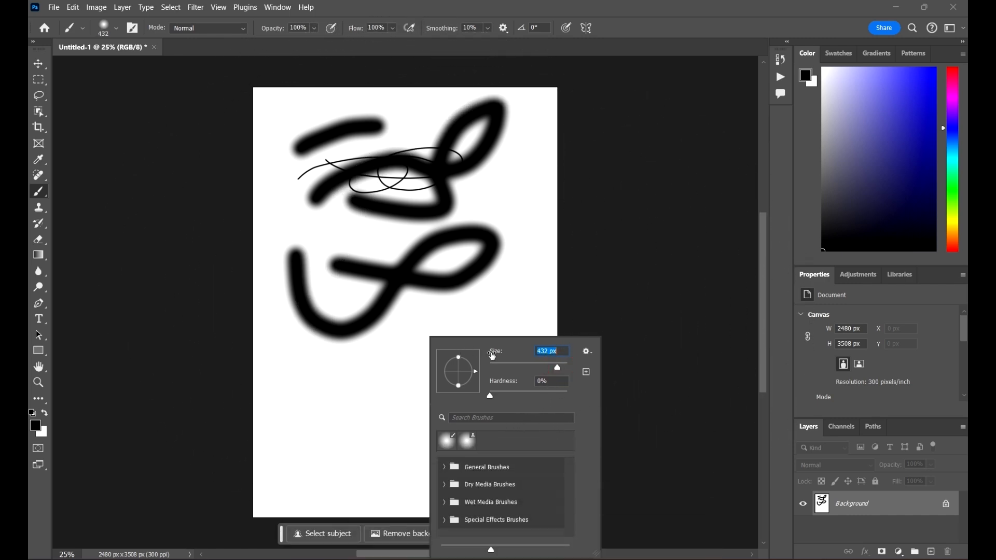
click(528, 364)
click(661, 2)
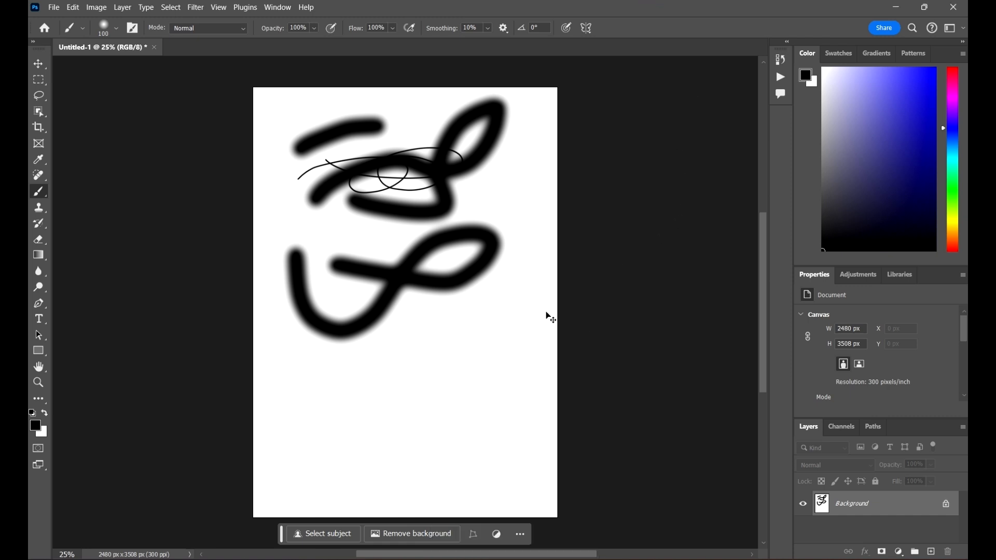
Reopen the Cursors preferences, try both crosshair options, enable Show Brush Leash While Smoothing, and accept the settings
key(ctrl+k)
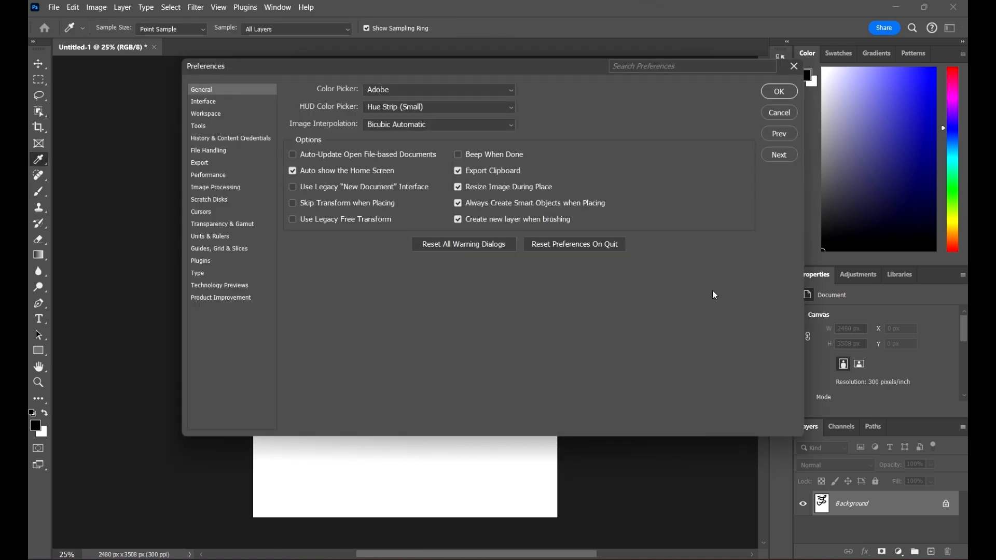
click(212, 212)
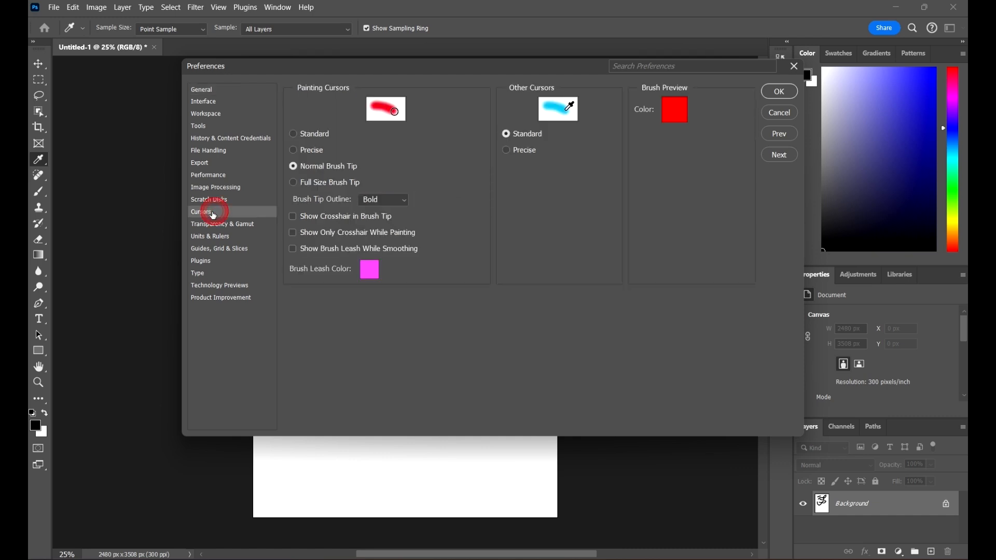
click(294, 217)
click(293, 216)
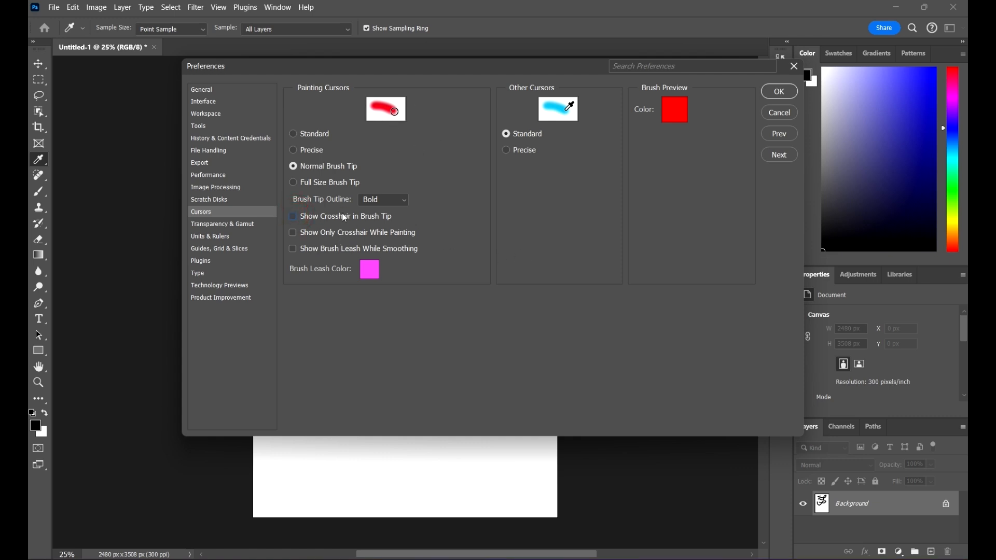
click(293, 233)
click(294, 234)
click(328, 251)
click(779, 92)
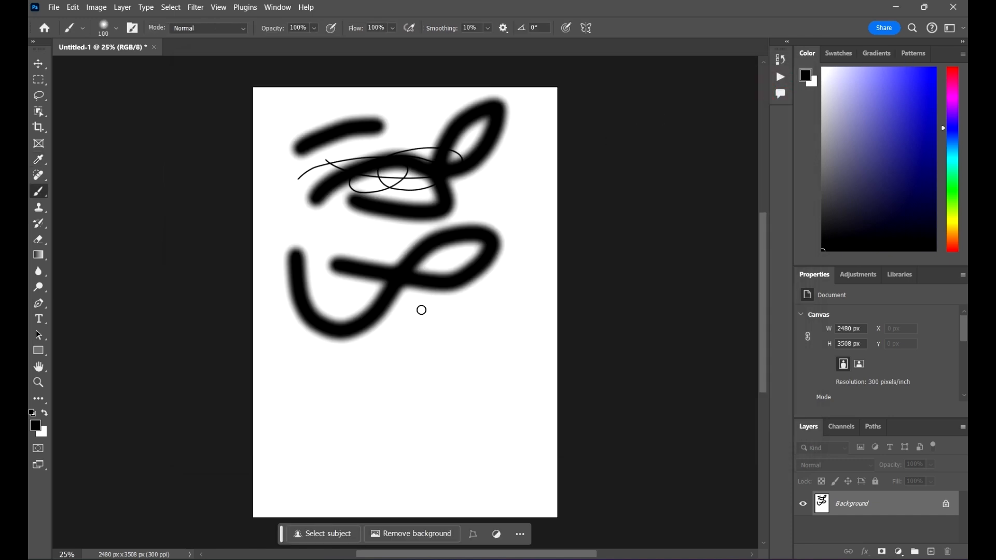
Enlarge the brush to 322 px and paint thick soft strokes across the canvas, overlapping the existing scribbles
scroll(421, 309, down, 1)
right_click(381, 350)
drag(440, 363, 509, 369)
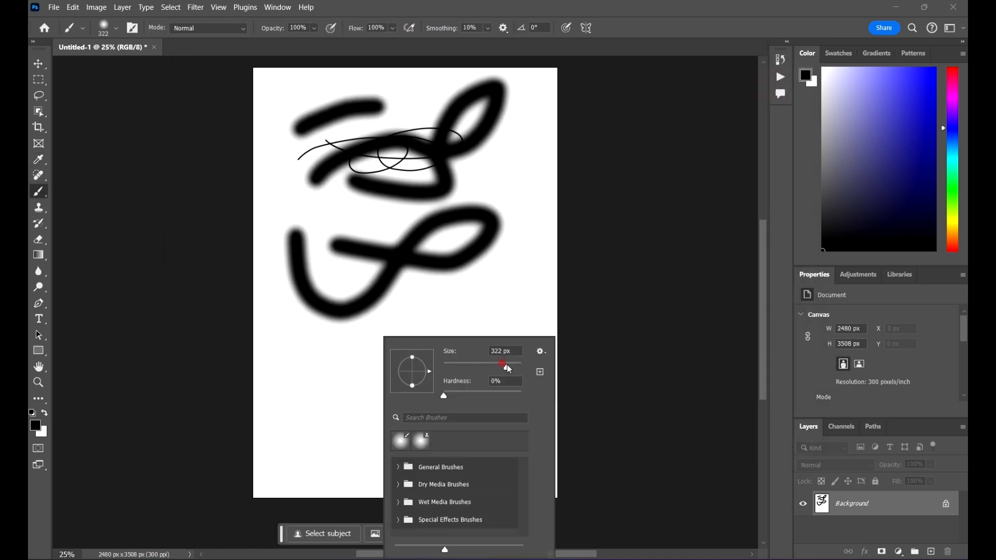
key(Return)
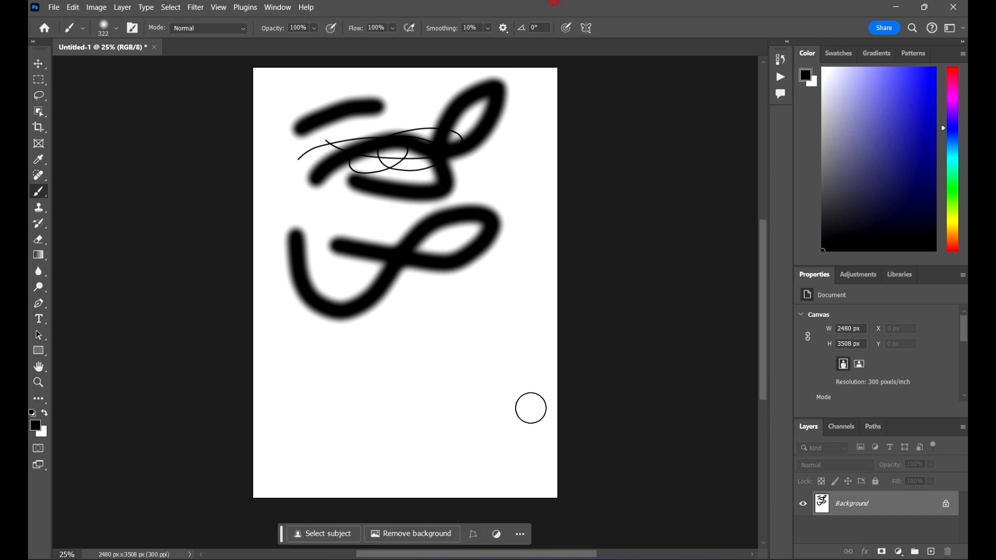
mouse_move(328, 378)
mouse_down()
mouse_move(450, 351)
mouse_move(432, 356)
mouse_move(465, 397)
mouse_up()
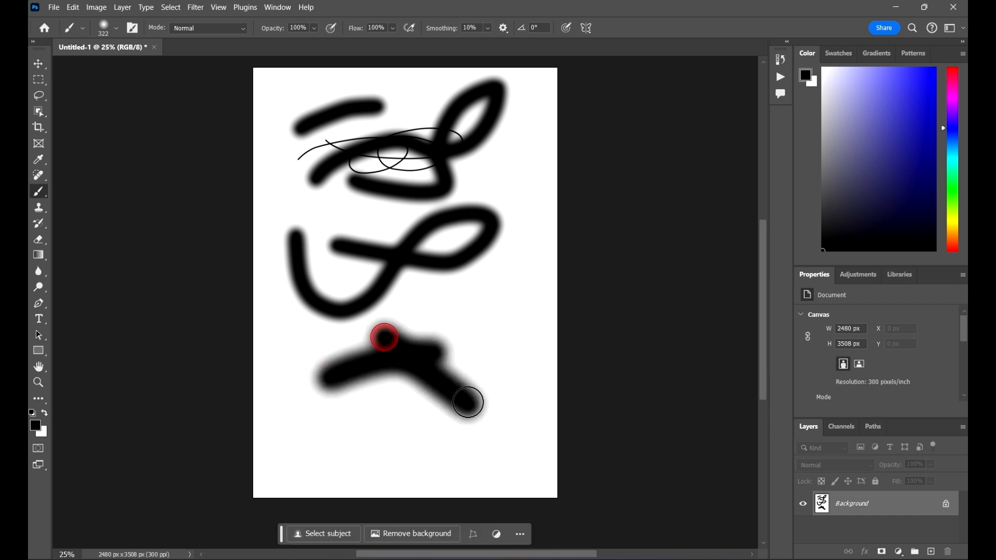
drag(500, 307, 425, 420)
drag(507, 356, 366, 266)
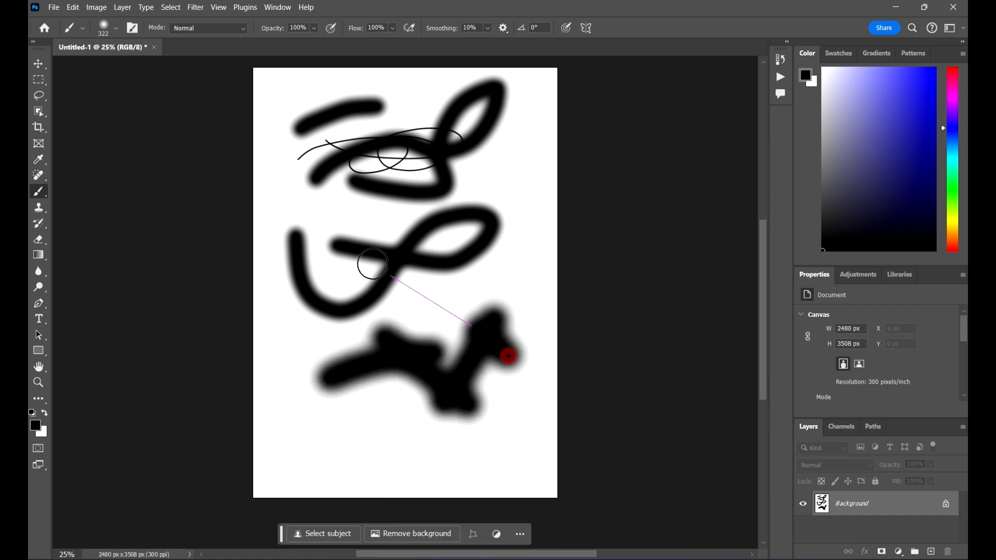
drag(468, 243, 339, 303)
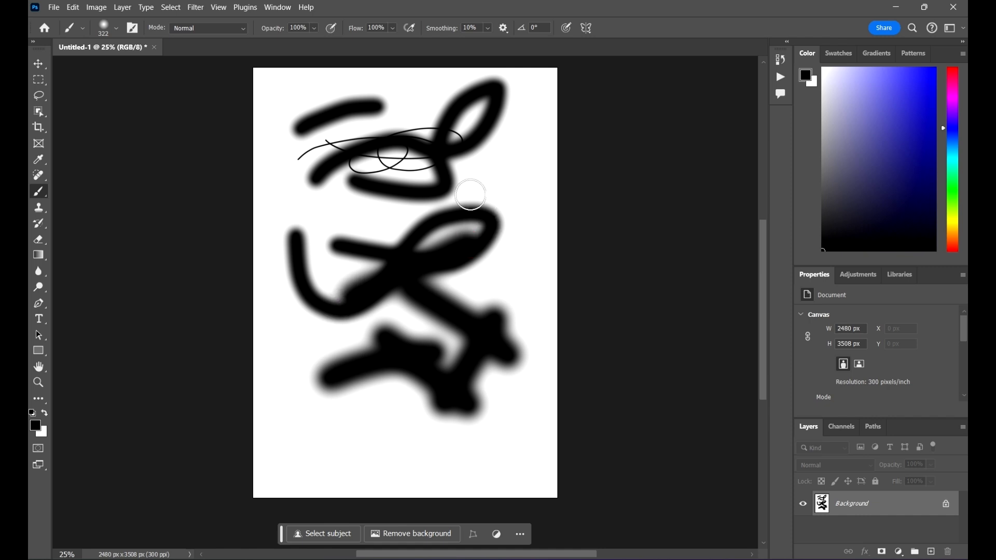
mouse_move(386, 181)
mouse_down()
mouse_move(571, 314)
mouse_move(560, 293)
mouse_up()
drag(519, 140, 382, 186)
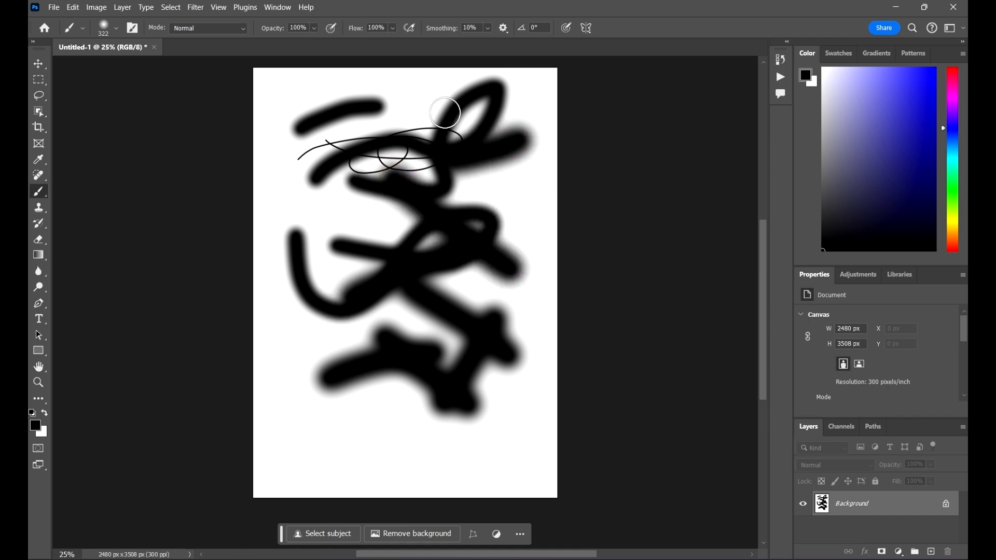
drag(444, 106, 522, 204)
mouse_move(533, 136)
mouse_down()
mouse_move(552, 236)
mouse_move(360, 207)
mouse_move(333, 222)
mouse_move(262, 222)
mouse_move(315, 177)
mouse_move(306, 193)
mouse_up()
Disable Show Brush Leash While Smoothing in the Cursors preferences, try Precise for Other Cursors, and set it to Standard
key(ctrl+k)
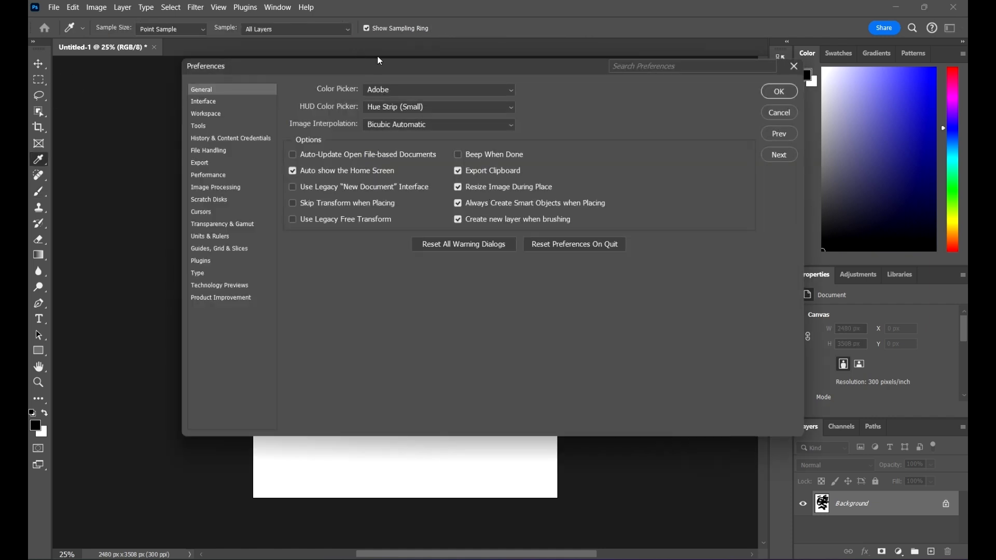
click(200, 212)
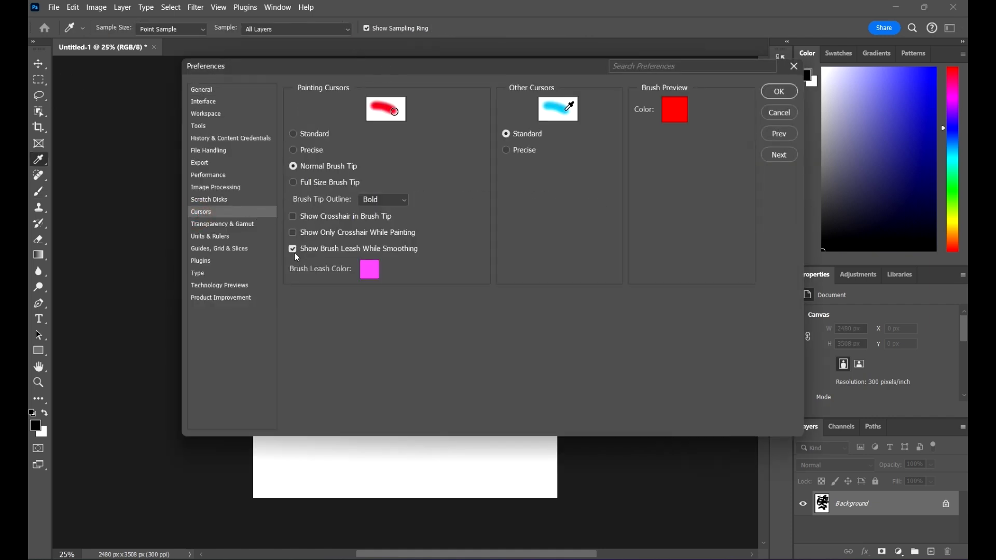
click(293, 249)
click(519, 151)
click(533, 135)
mouse_move(496, 59)
mouse_down()
mouse_move(534, 49)
mouse_move(491, 96)
mouse_up()
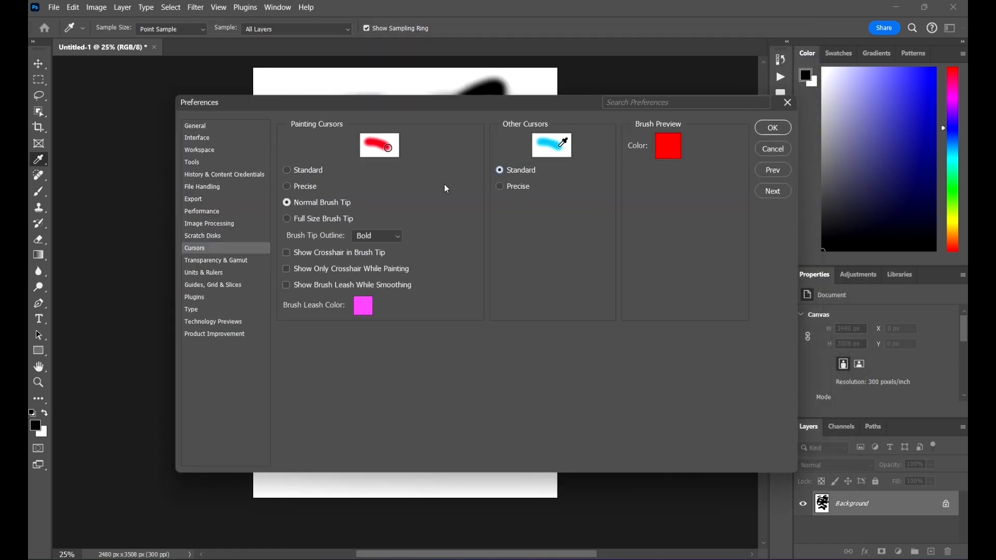
Try the Medium and Dark grid colors in the Transparency & Gamut preferences, and set Grid Colors back to Light
click(242, 260)
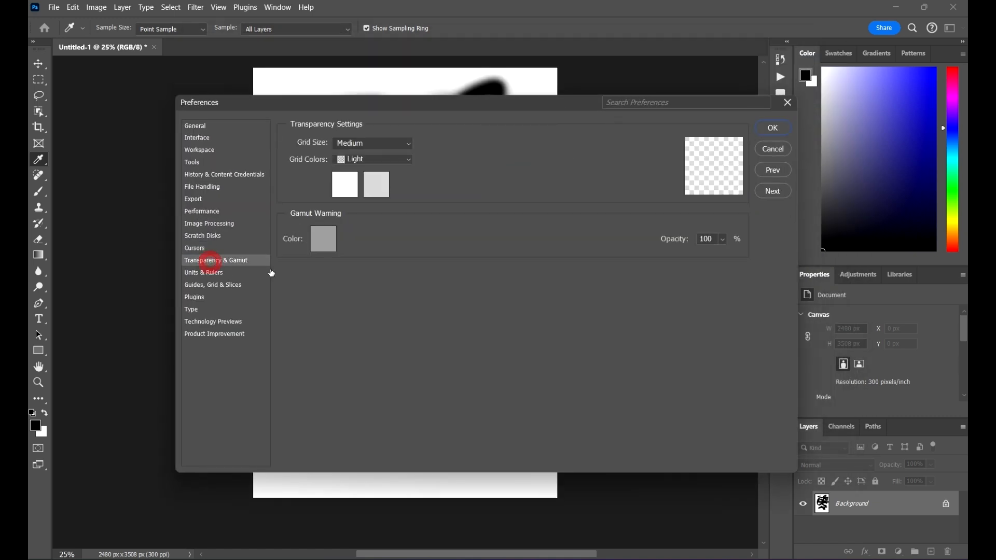
click(373, 144)
click(504, 138)
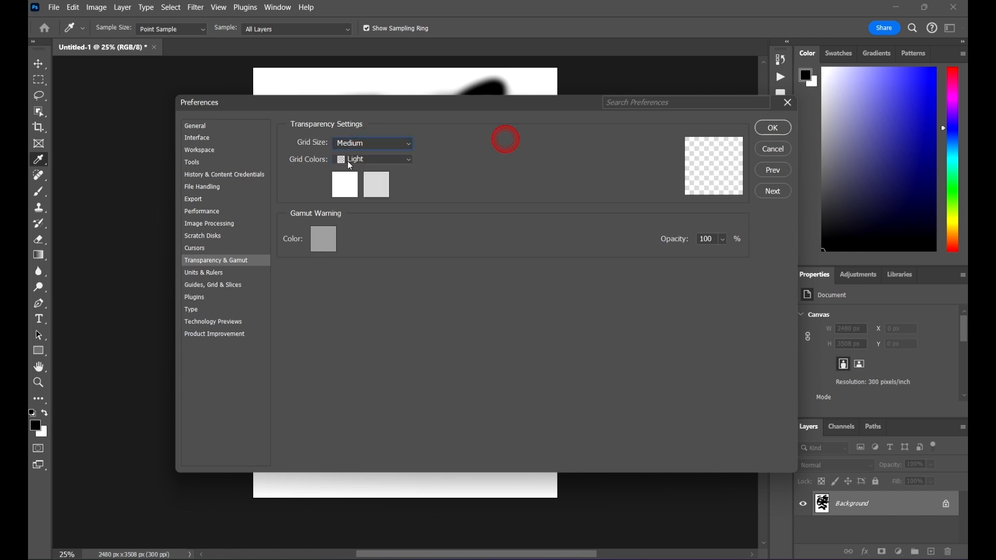
click(409, 159)
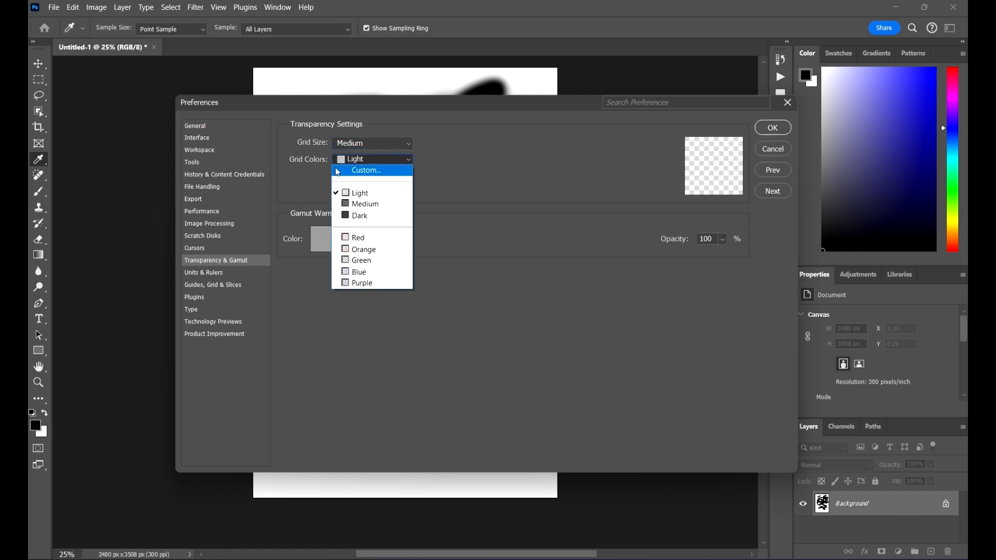
click(375, 196)
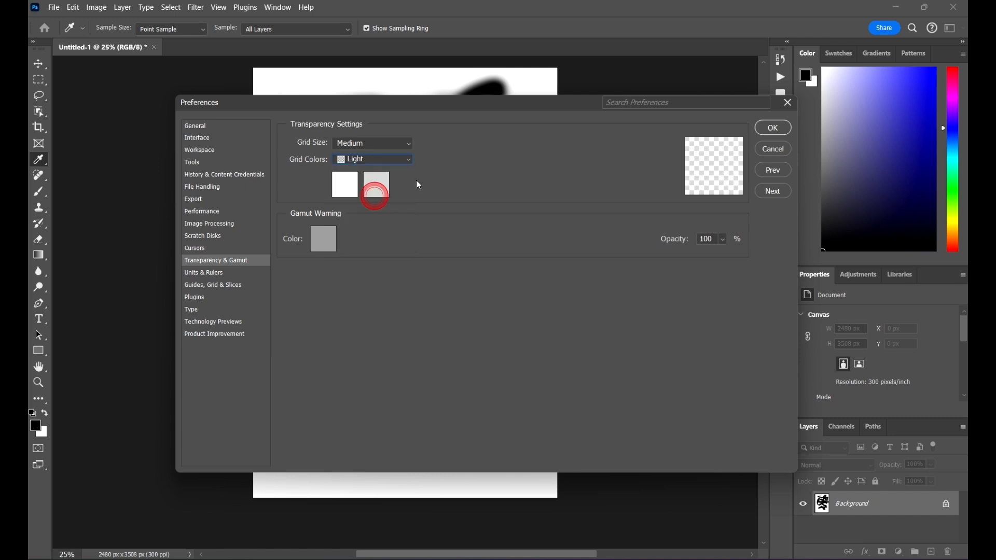
click(362, 158)
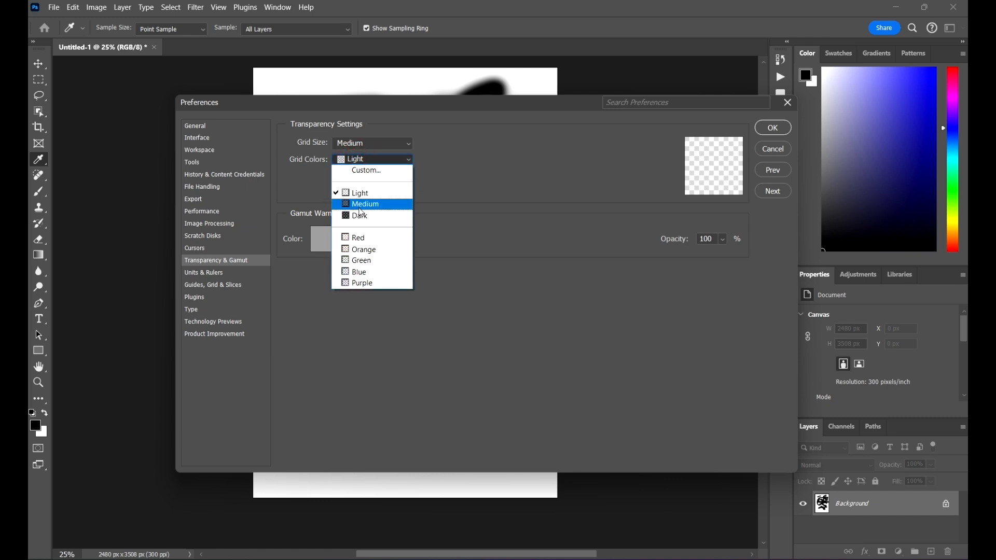
click(360, 205)
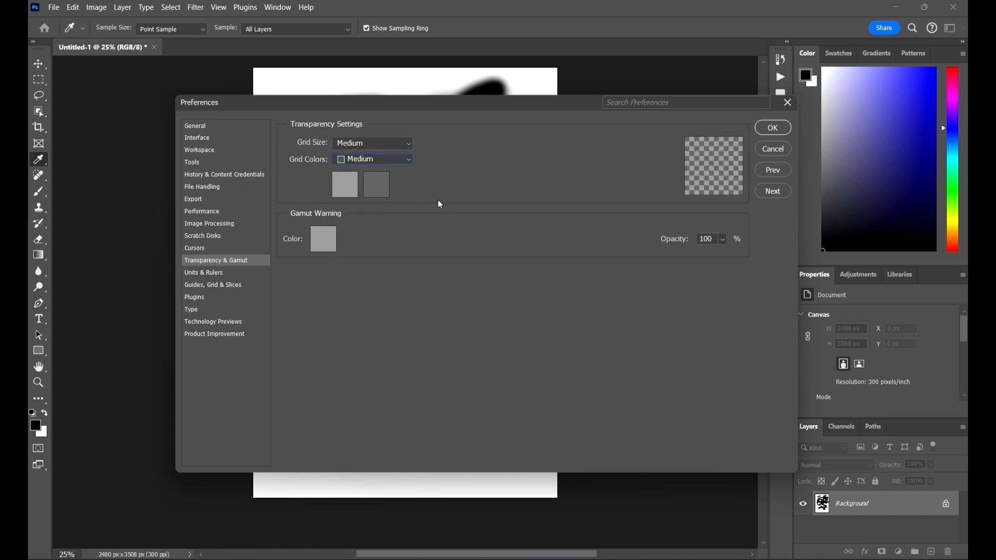
click(373, 159)
click(358, 210)
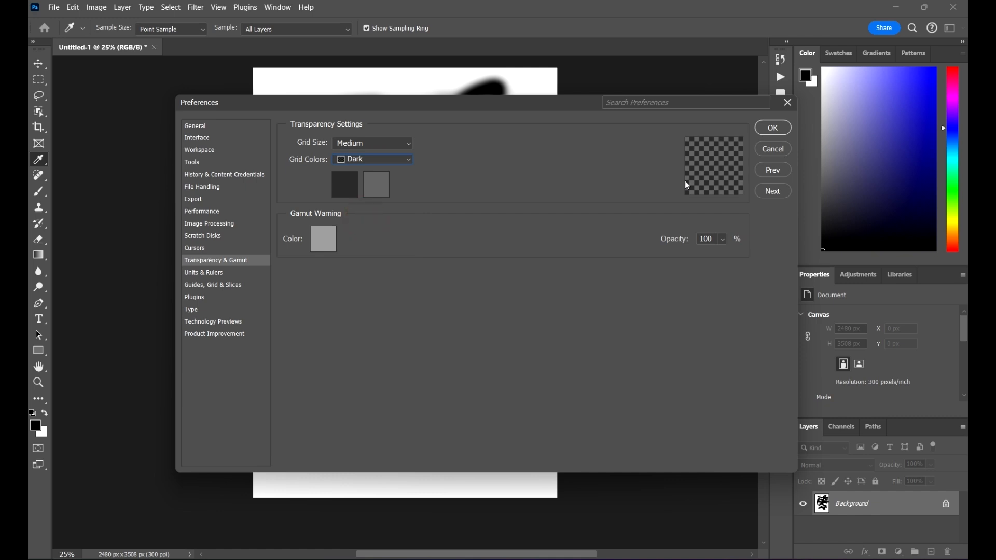
click(381, 162)
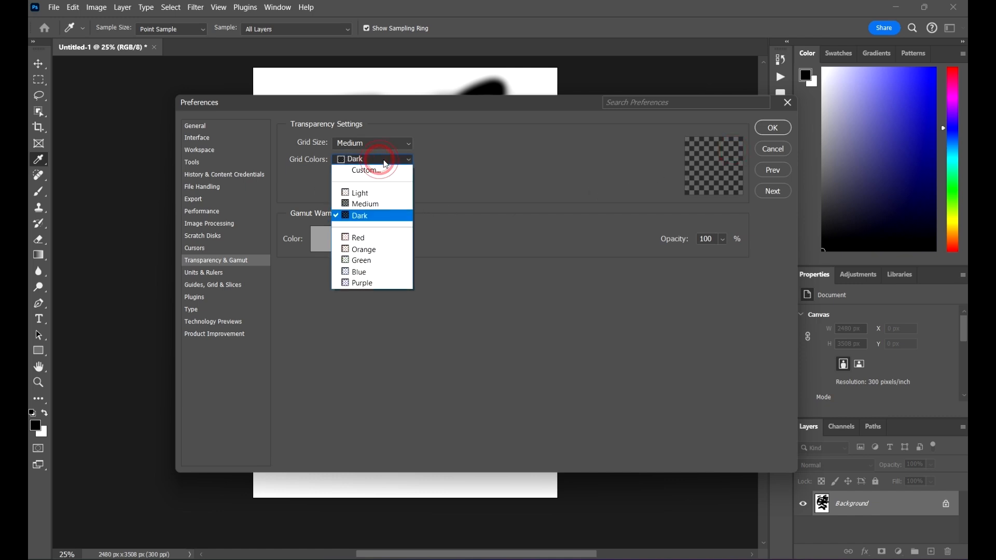
click(363, 192)
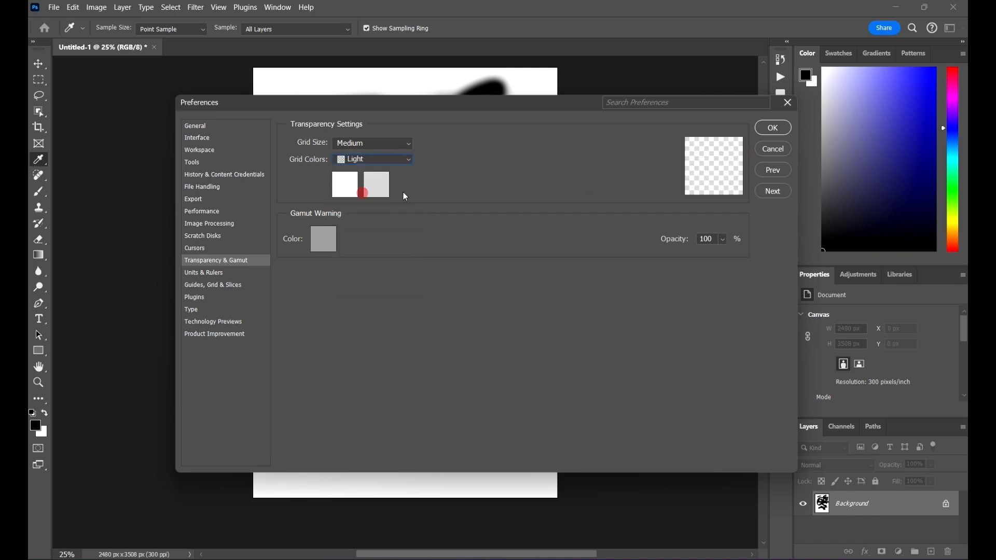
Try None and Small as the transparency Grid Size, set it back to Medium, and review the Grid Colors choices
click(392, 141)
click(392, 141)
click(392, 141)
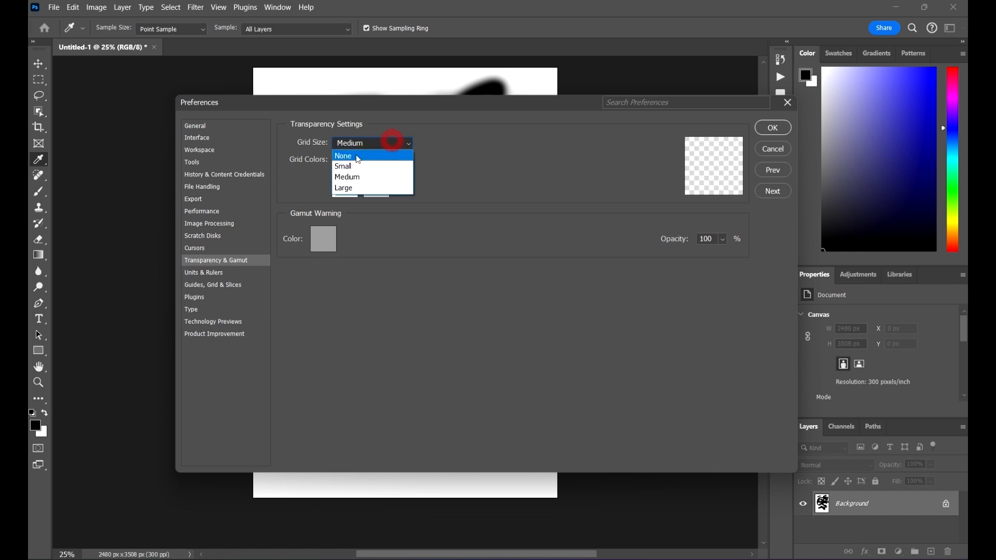
click(359, 155)
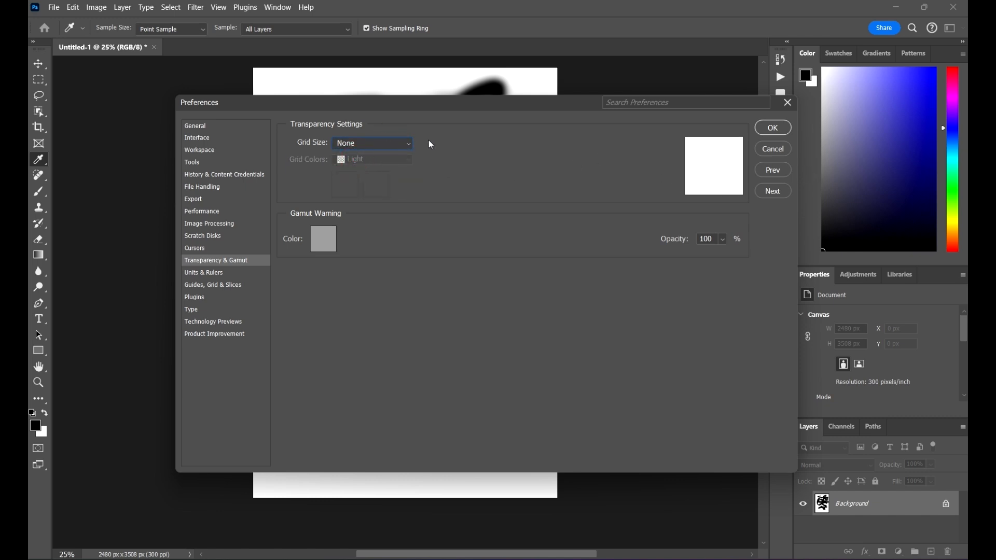
click(388, 145)
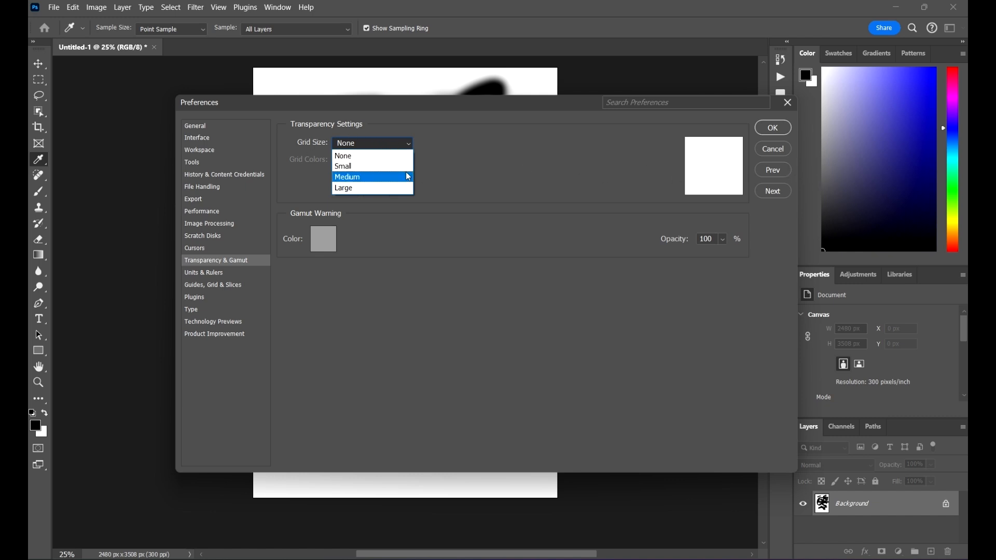
click(375, 167)
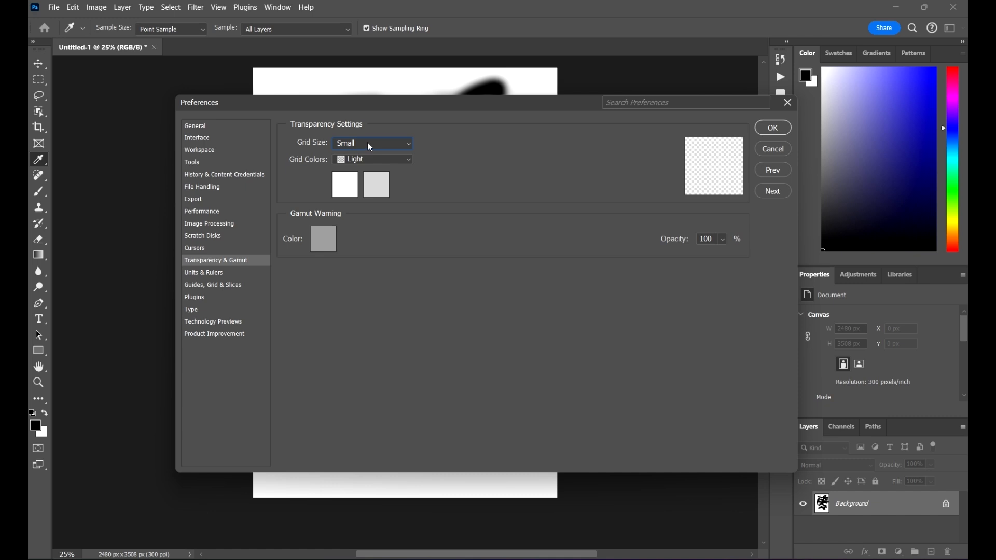
click(370, 147)
click(372, 175)
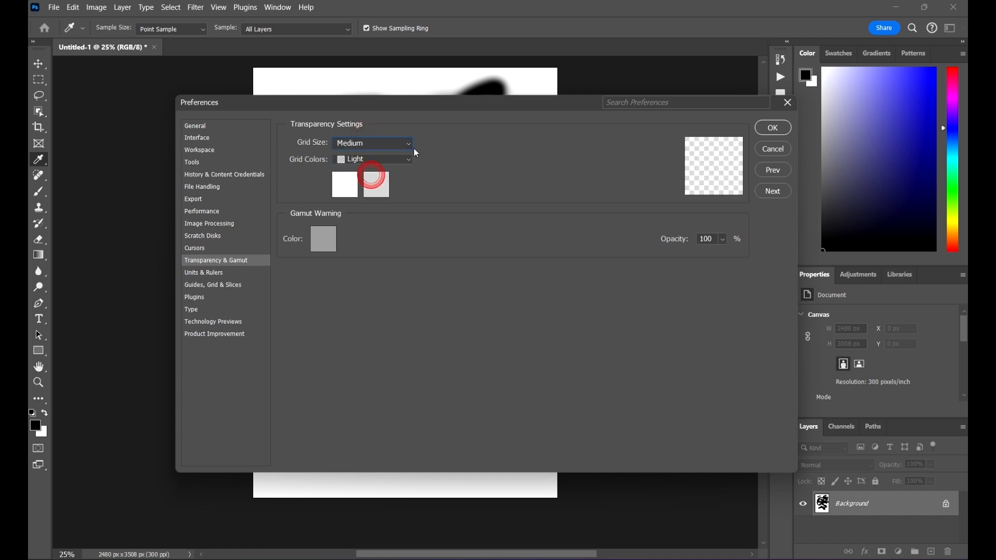
click(383, 158)
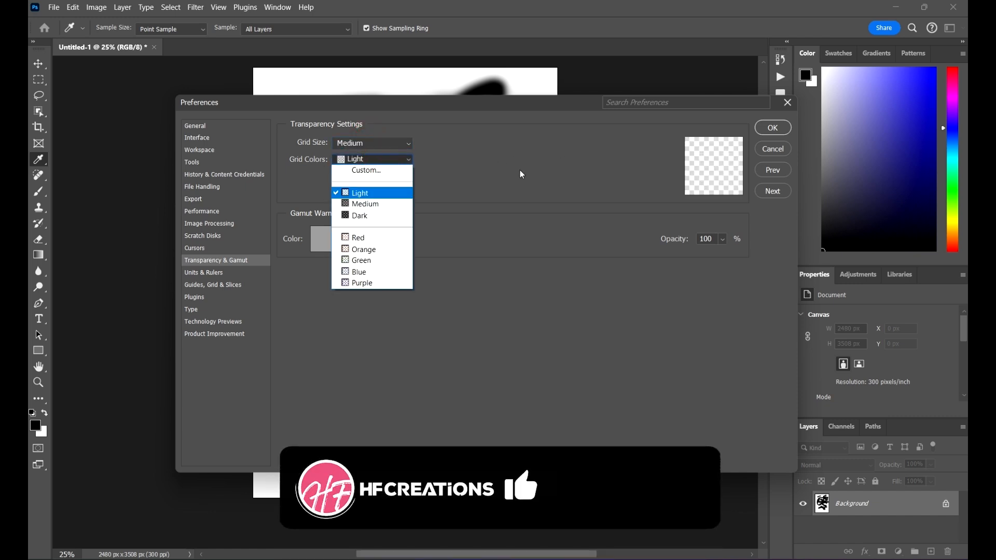
click(539, 186)
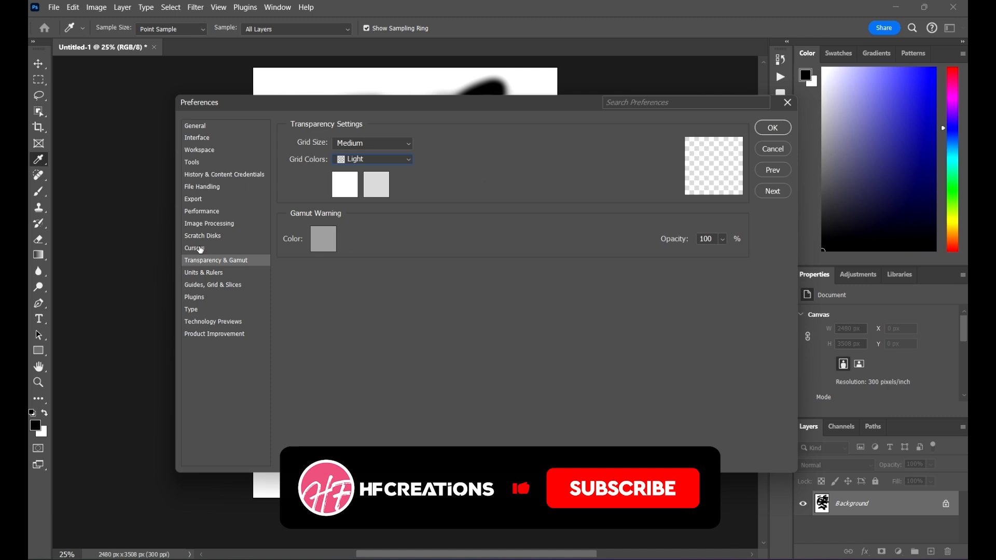
Try Inches as the Rulers unit in the Units & Rulers preferences, set it back to Pixels, and review the Type unit choices
click(202, 273)
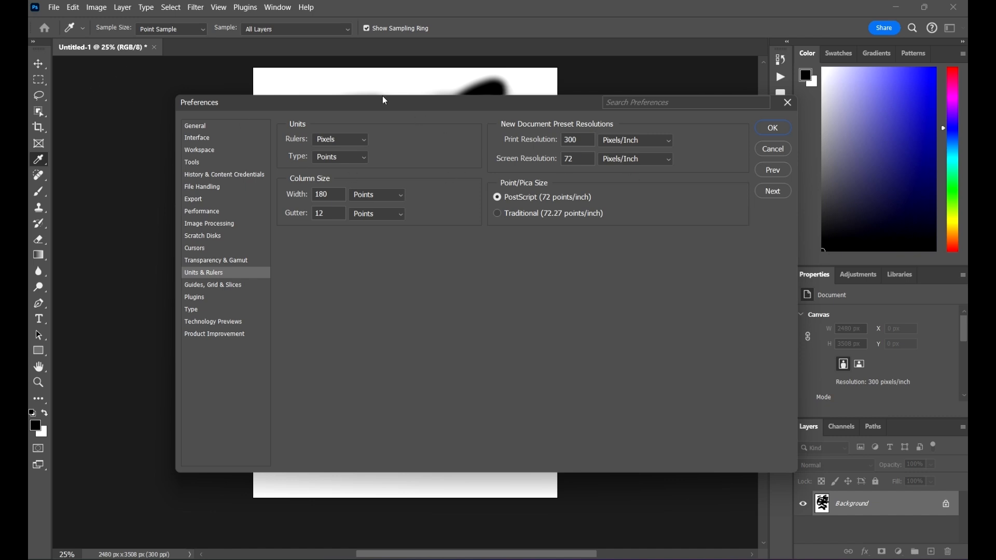
click(354, 140)
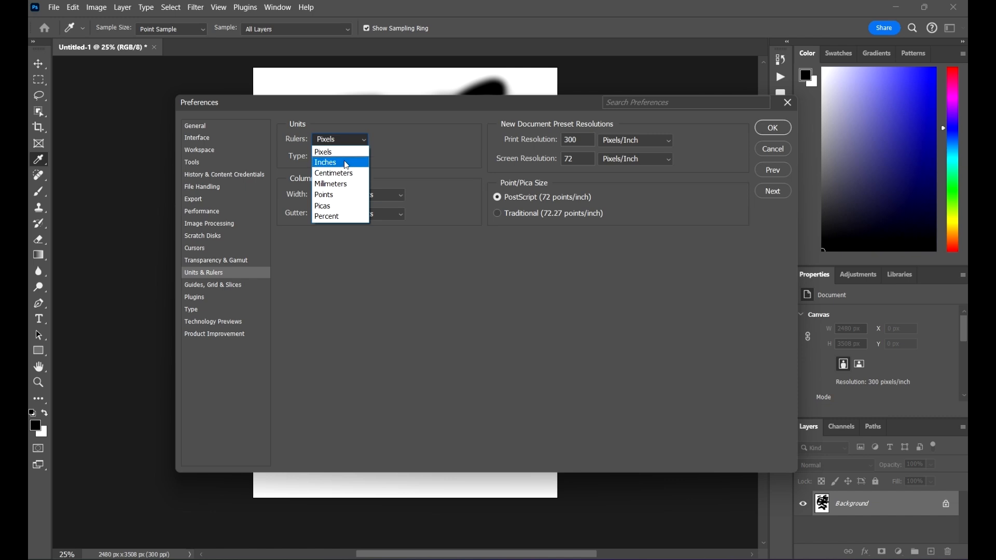
click(347, 163)
click(343, 140)
click(340, 153)
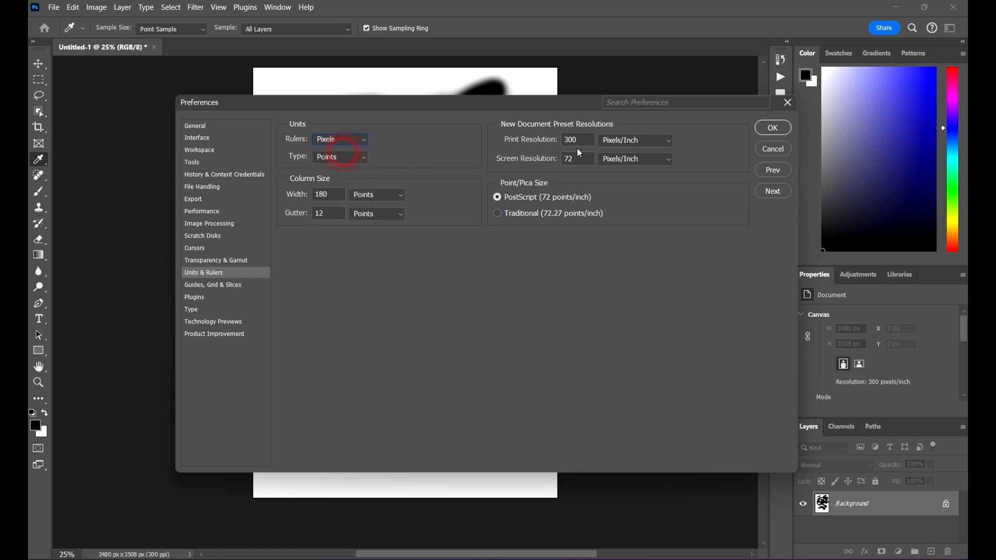
click(353, 161)
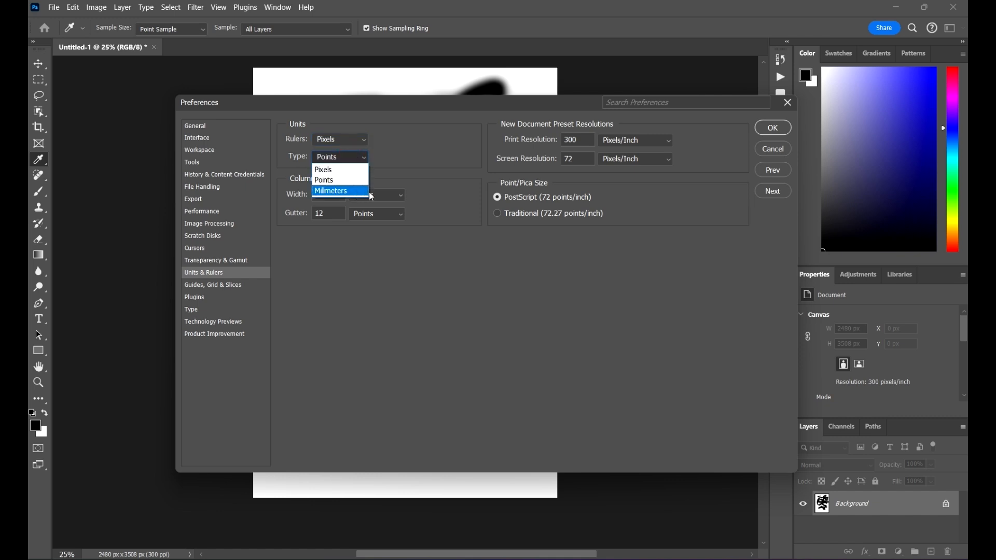
click(468, 171)
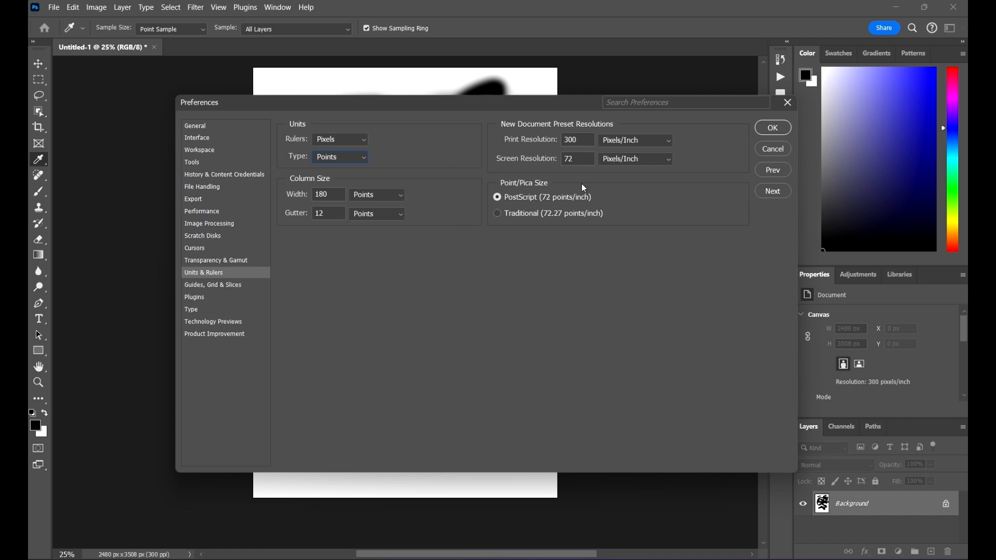
Examine the Column Size width and gutter values and the new document preset resolutions
click(338, 196)
click(343, 191)
double_click(333, 212)
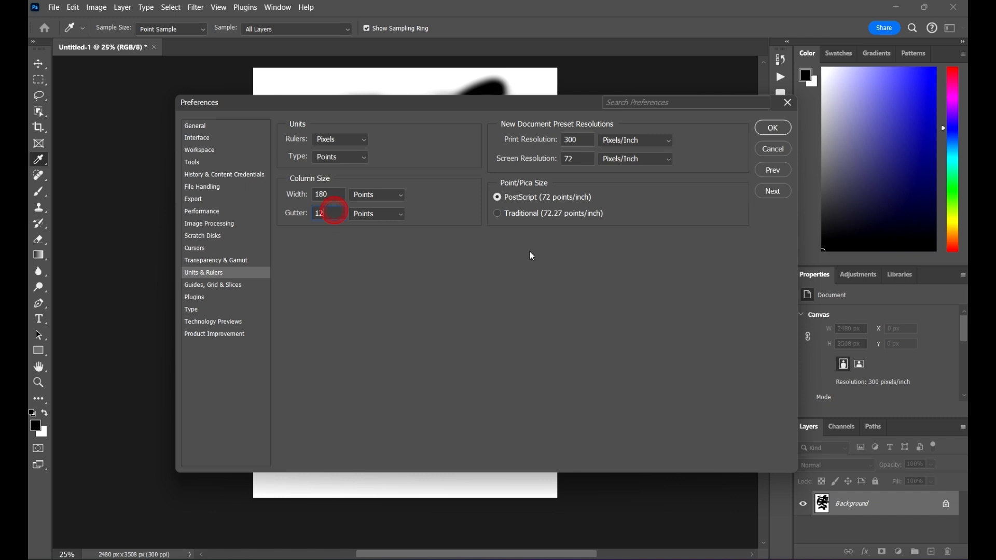
click(625, 267)
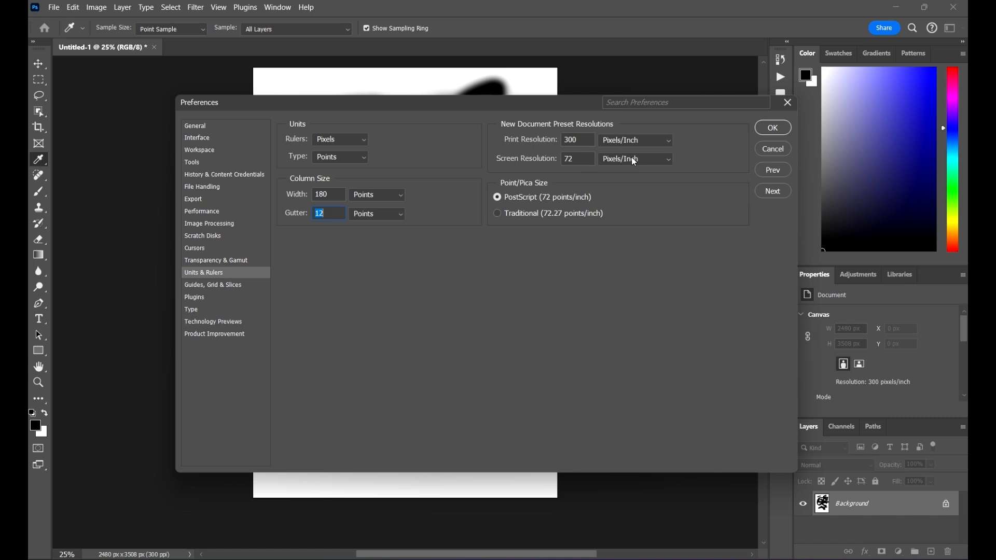
click(592, 158)
Review the Canvas guide colors and line styles in the Guides, Grid & Slices preferences, keeping Cyan and the solid line
click(220, 285)
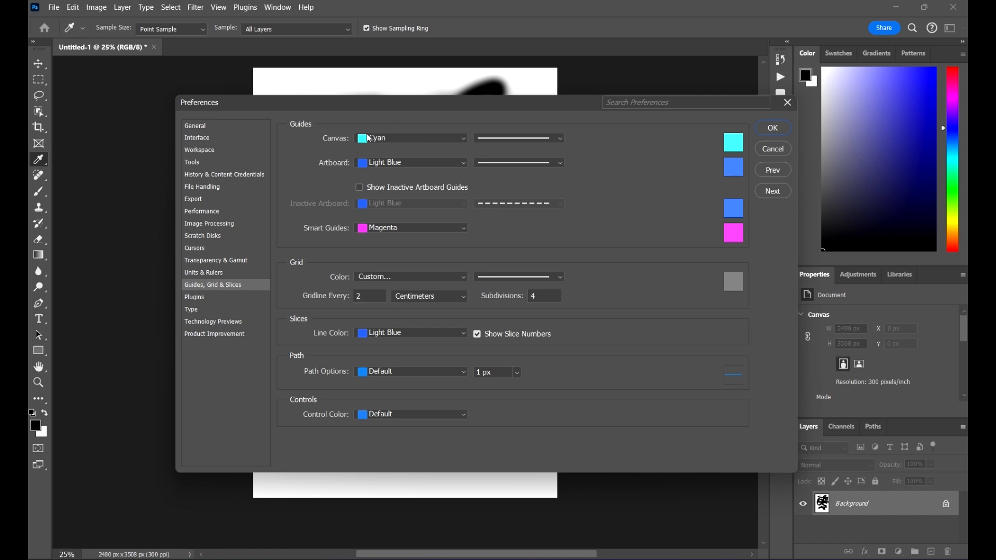
click(430, 139)
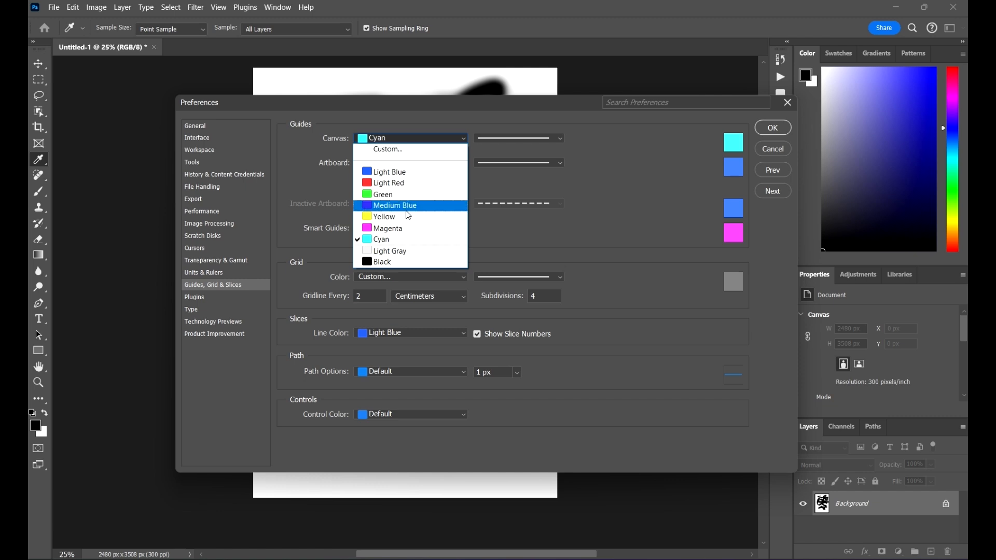
click(400, 241)
click(394, 139)
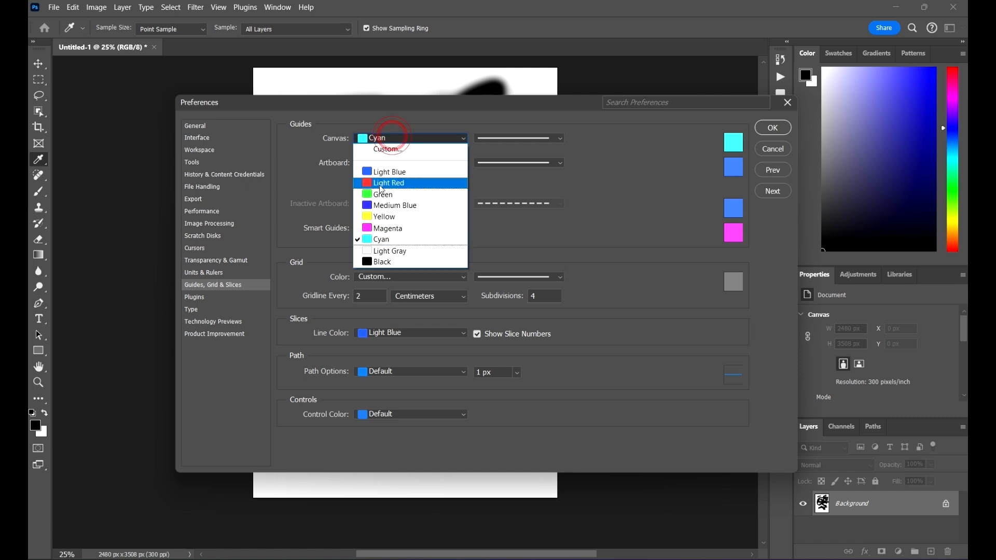
click(392, 240)
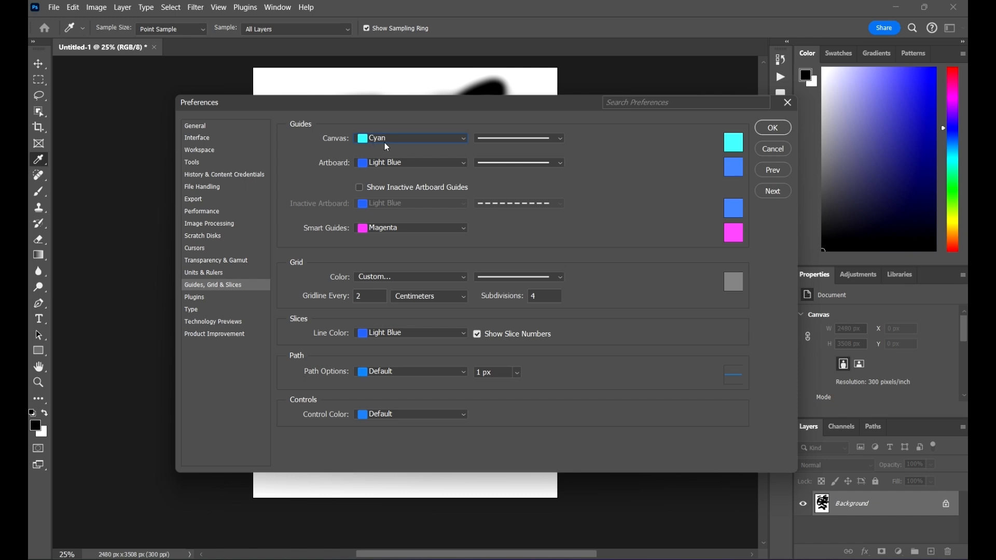
click(378, 147)
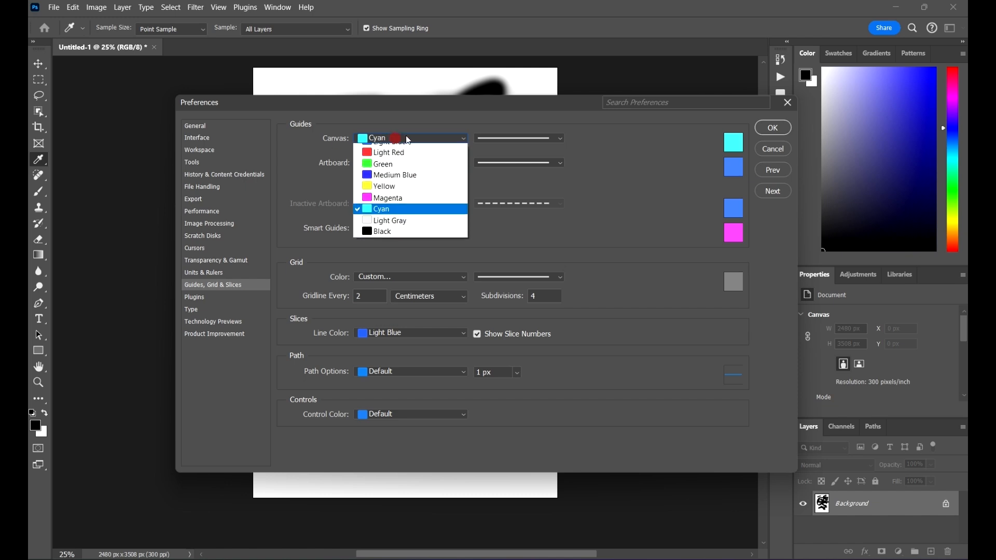
click(576, 227)
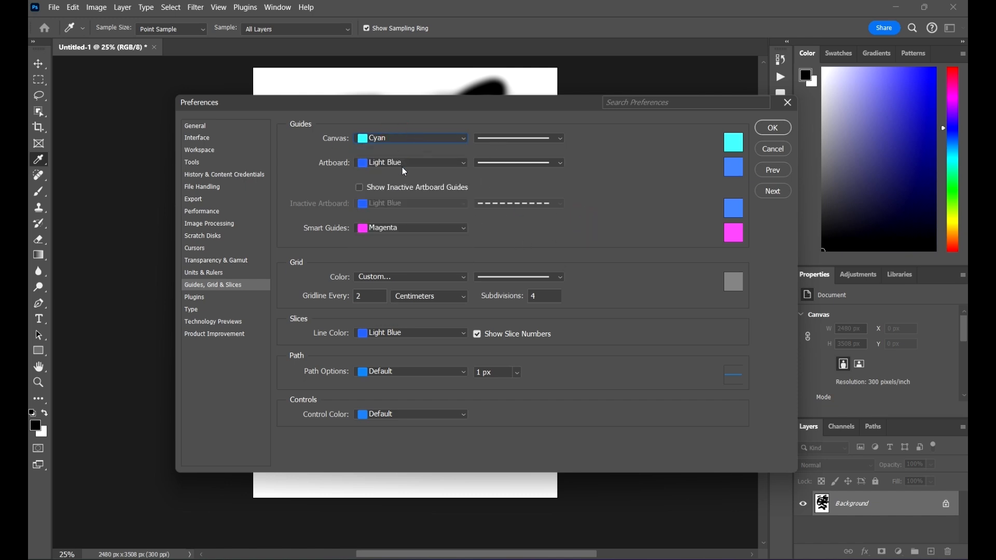
click(550, 138)
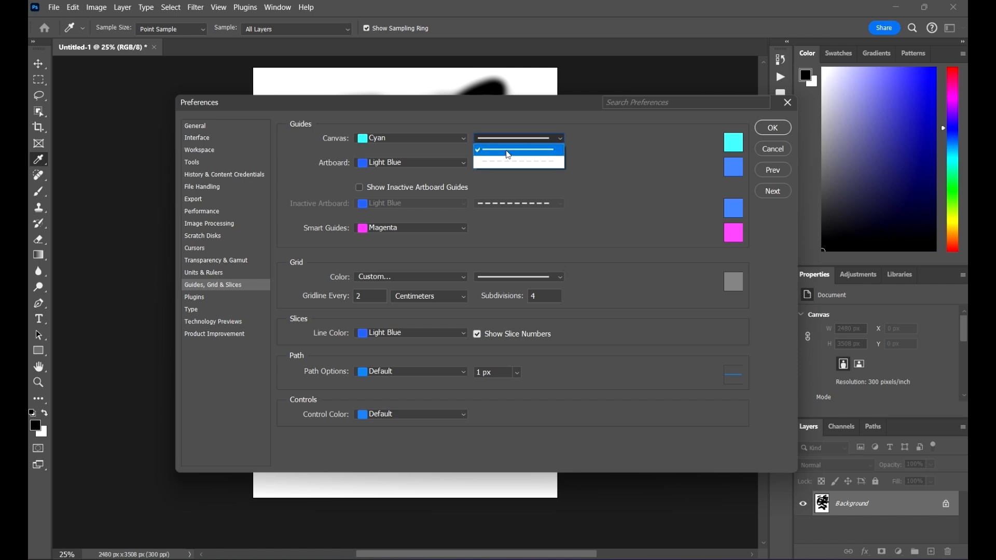
click(538, 146)
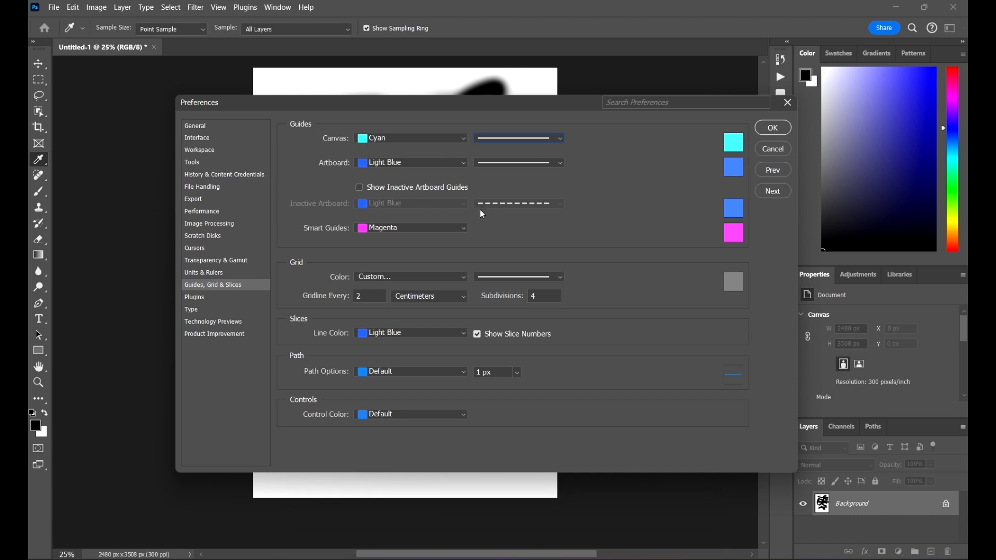
Review the Grid color choices and set the Grid color to Light Red
click(398, 279)
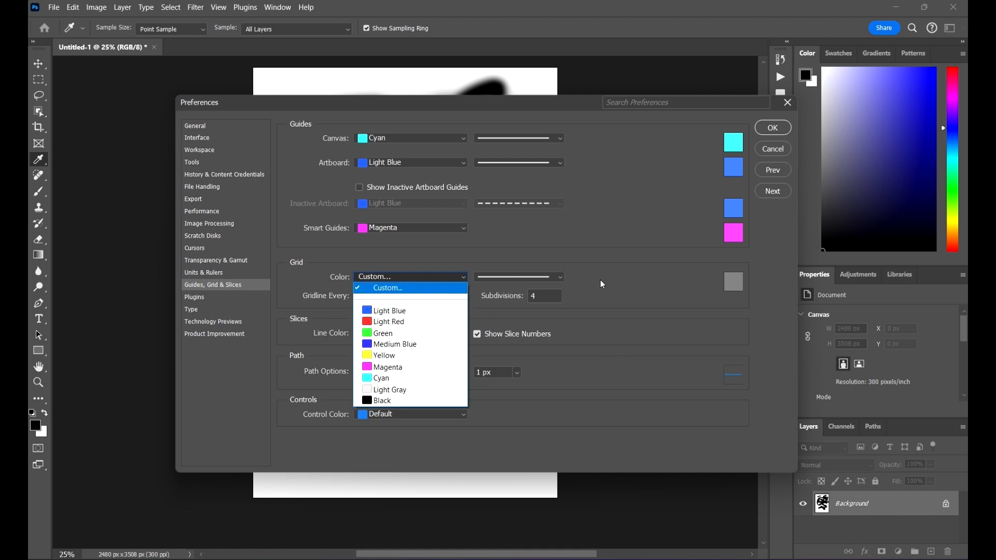
click(575, 282)
click(411, 277)
click(429, 322)
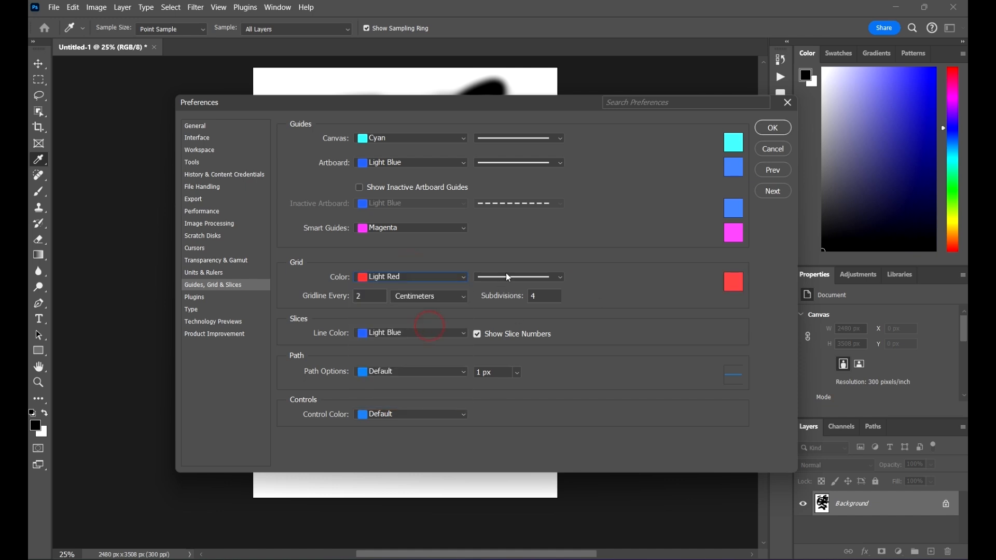
Switch the Grid color to Custom, examine the Color Picker, and cancel it without picking another color
click(378, 280)
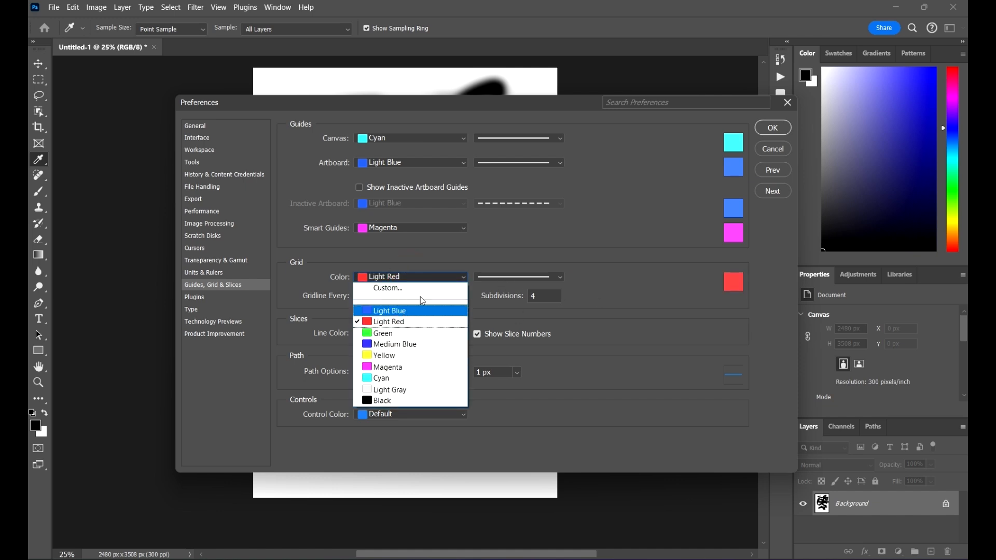
click(421, 289)
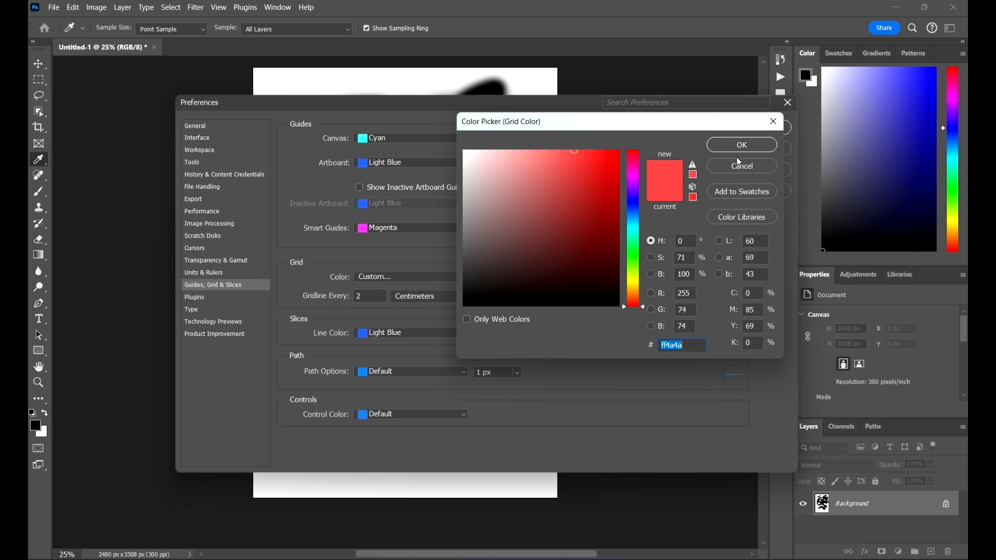
click(780, 119)
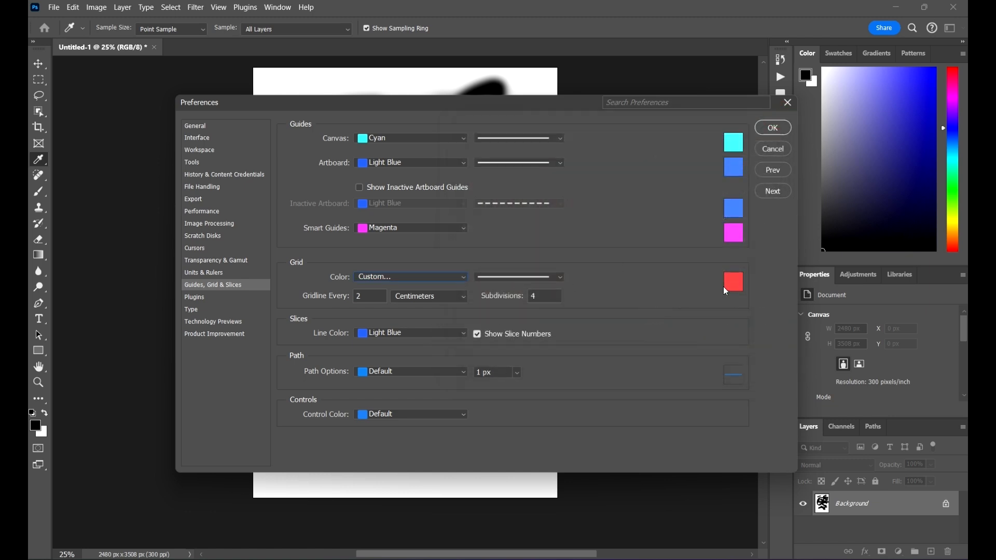
click(468, 283)
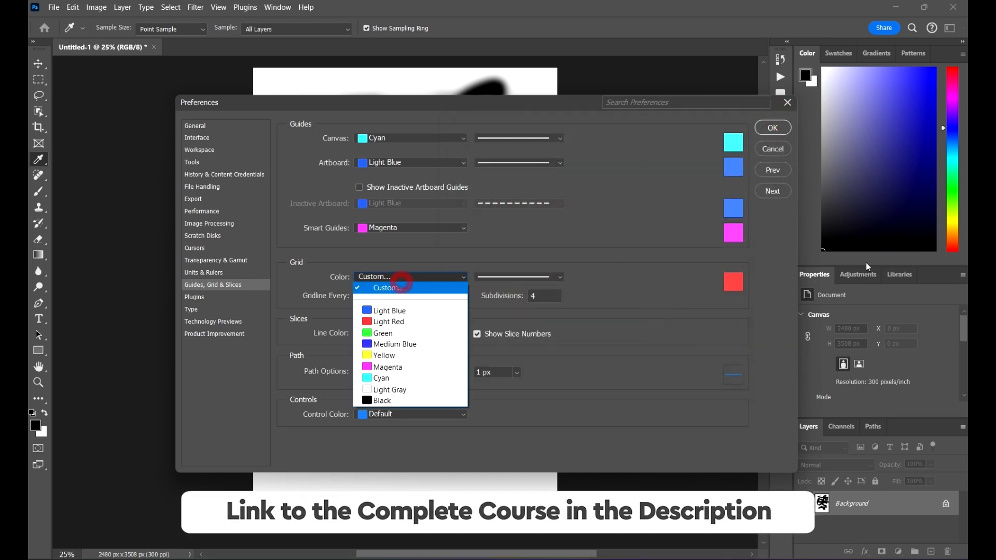
click(384, 288)
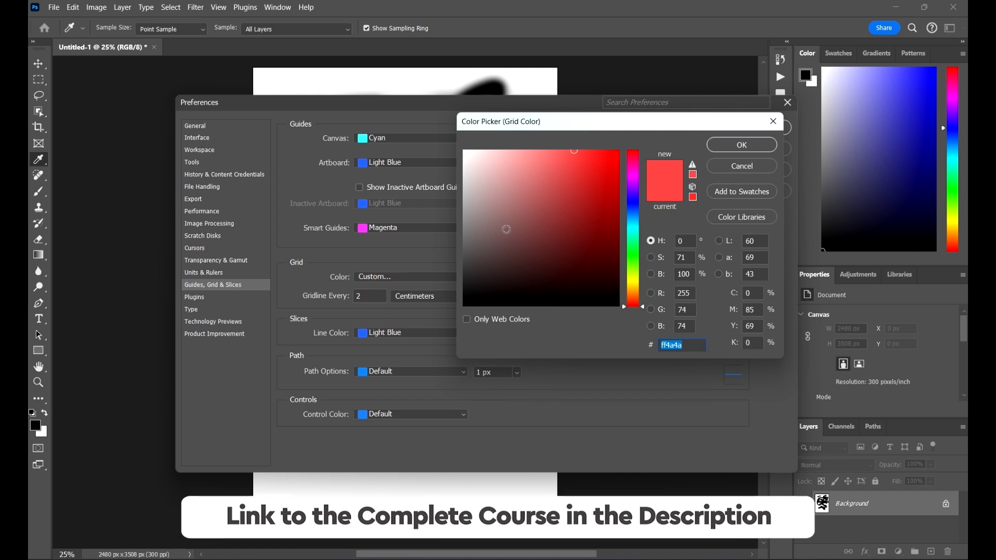
click(731, 167)
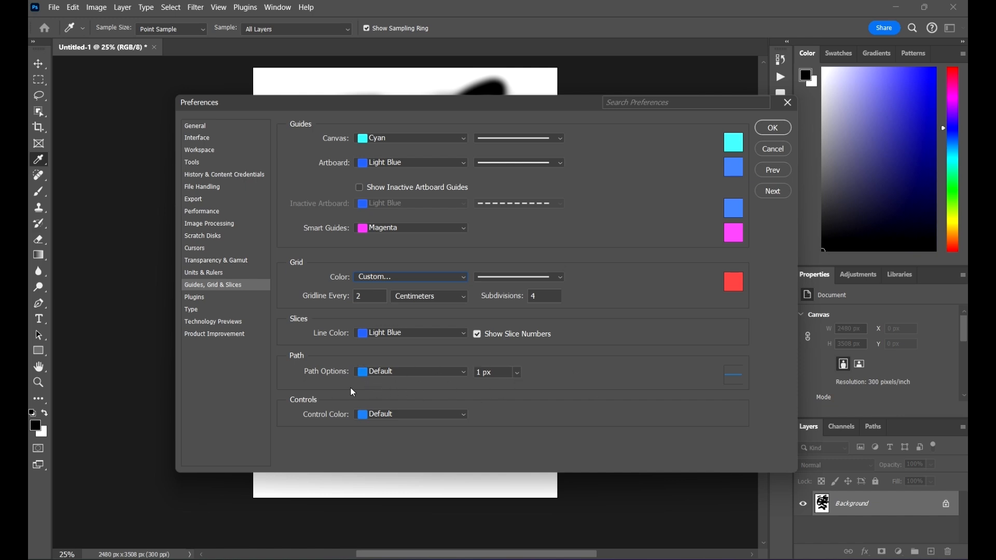
Review the available path thicknesses, path colors and control colors without changing them
click(511, 380)
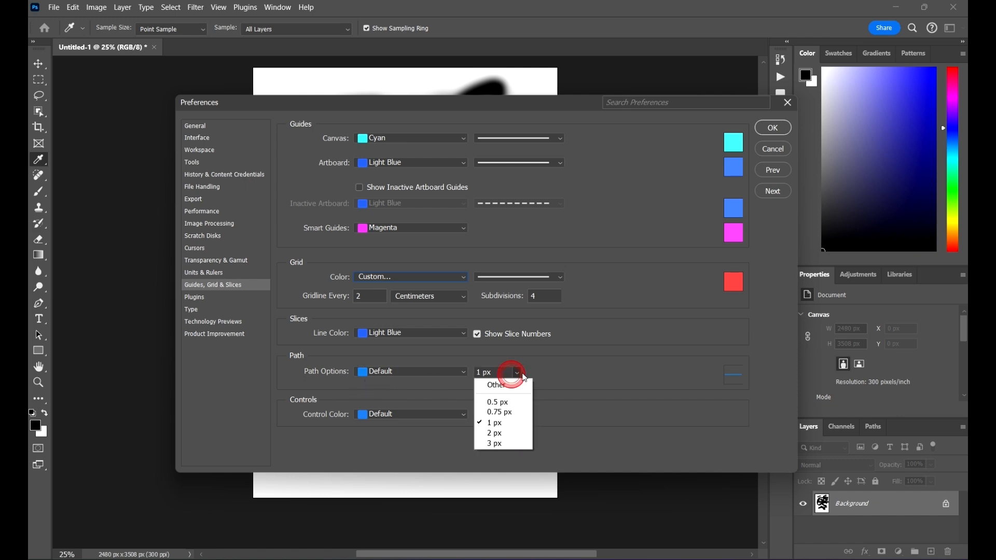
click(622, 373)
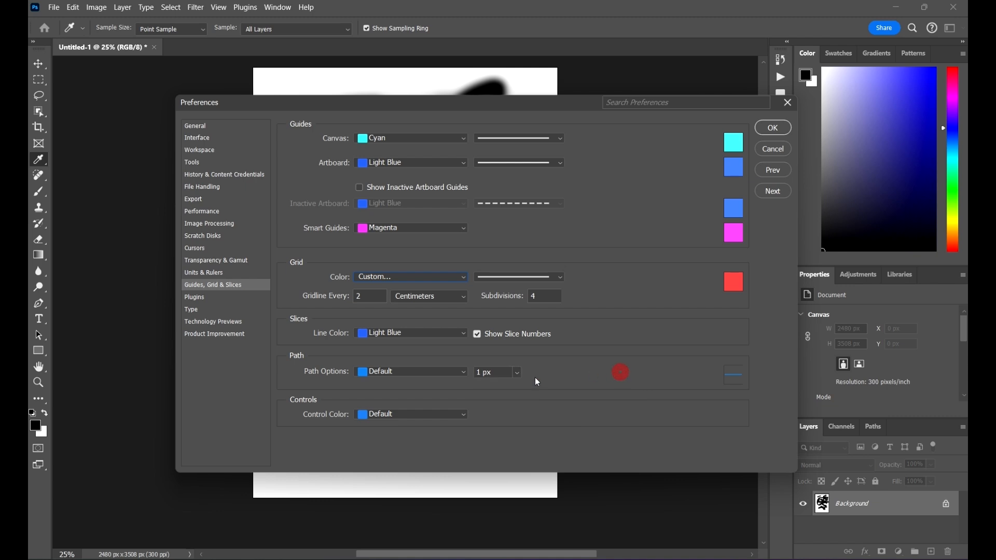
click(368, 375)
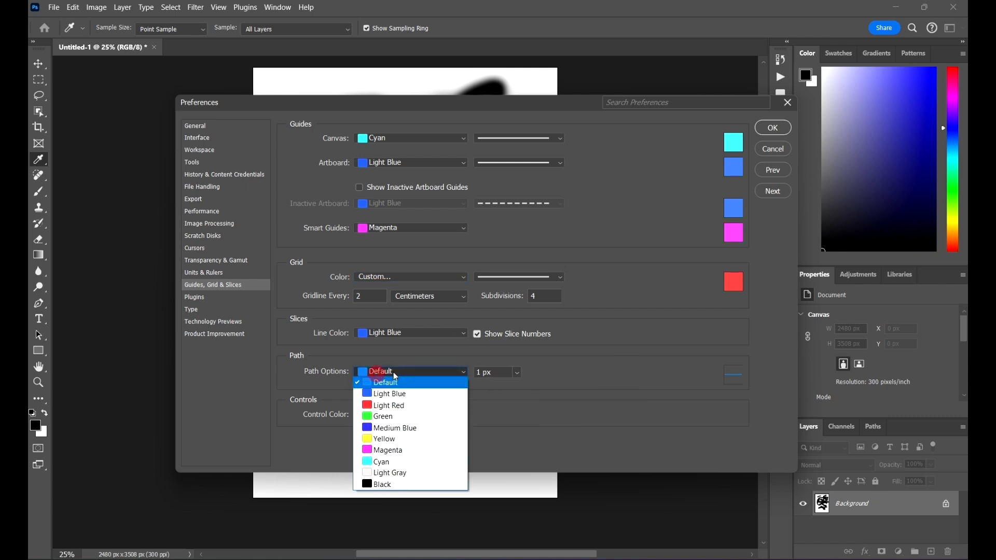
click(571, 399)
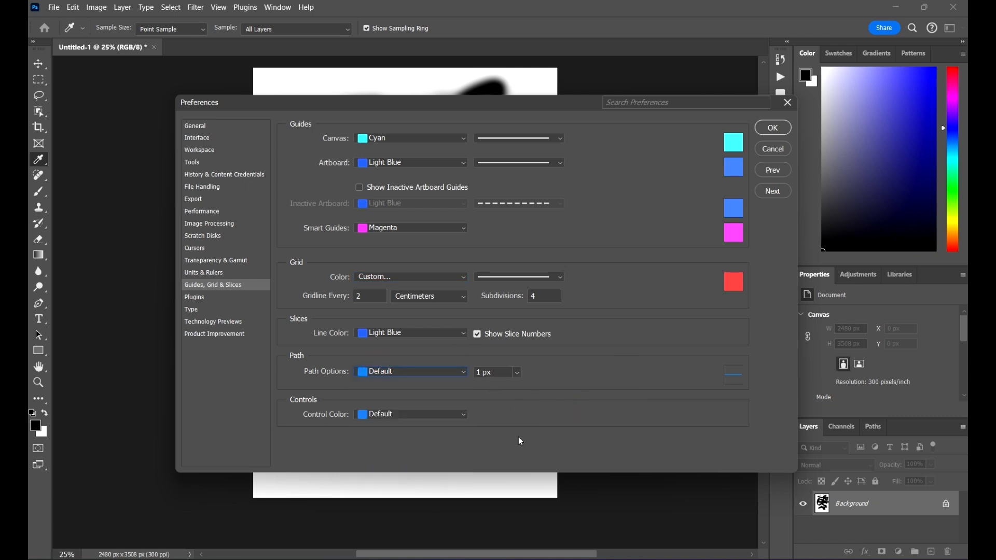
click(422, 416)
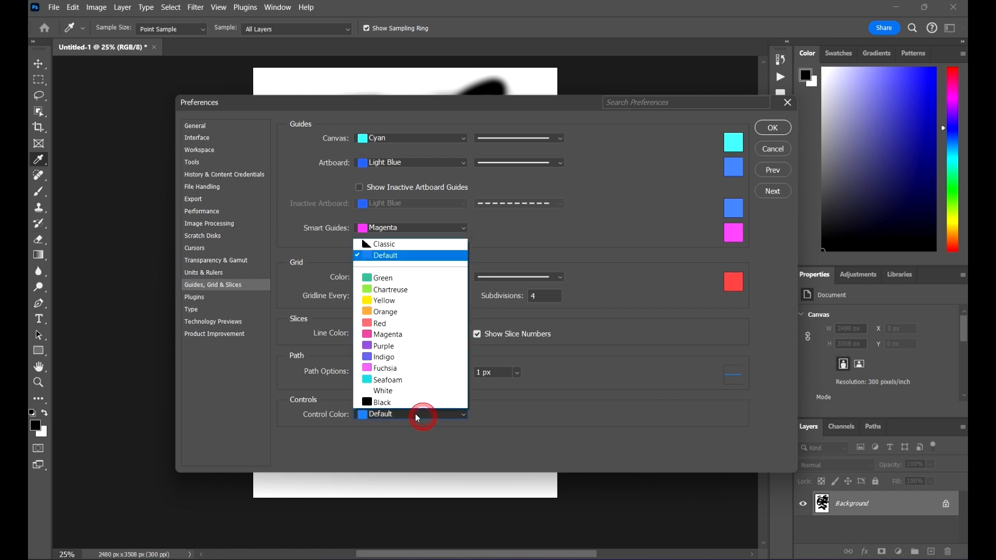
click(729, 404)
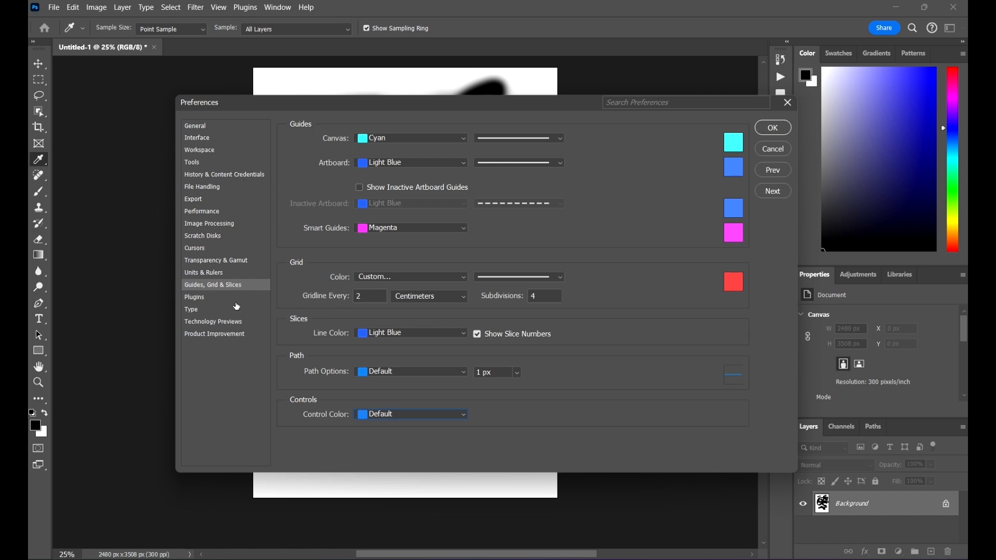
Enable Show all Filter Gallery groups and names in the Plugins preferences and look over the available filters
click(208, 298)
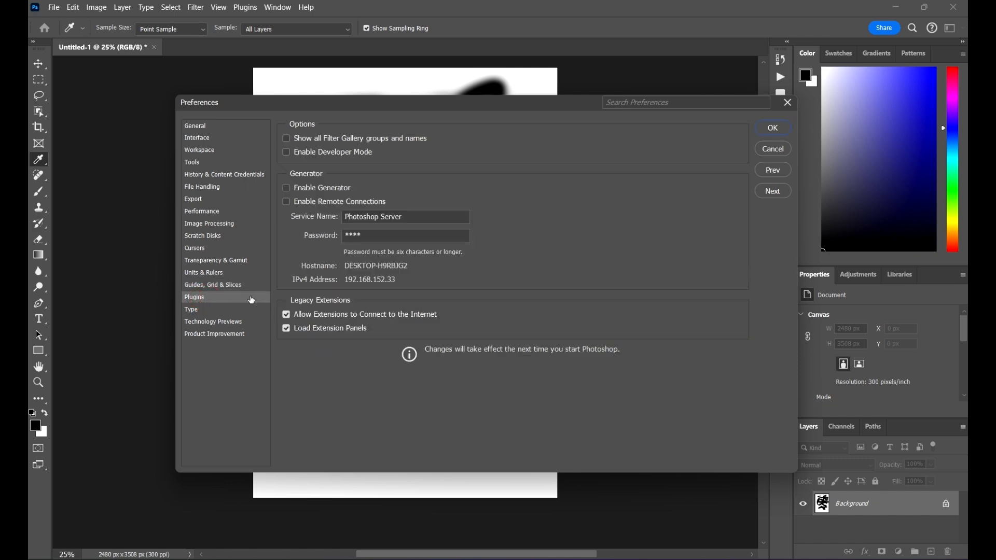
click(203, 309)
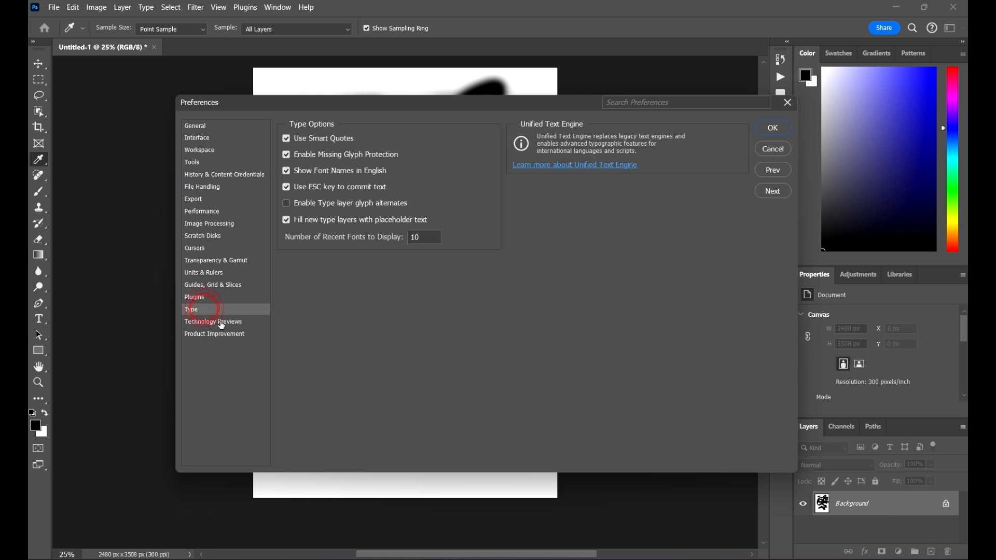
click(220, 323)
click(212, 298)
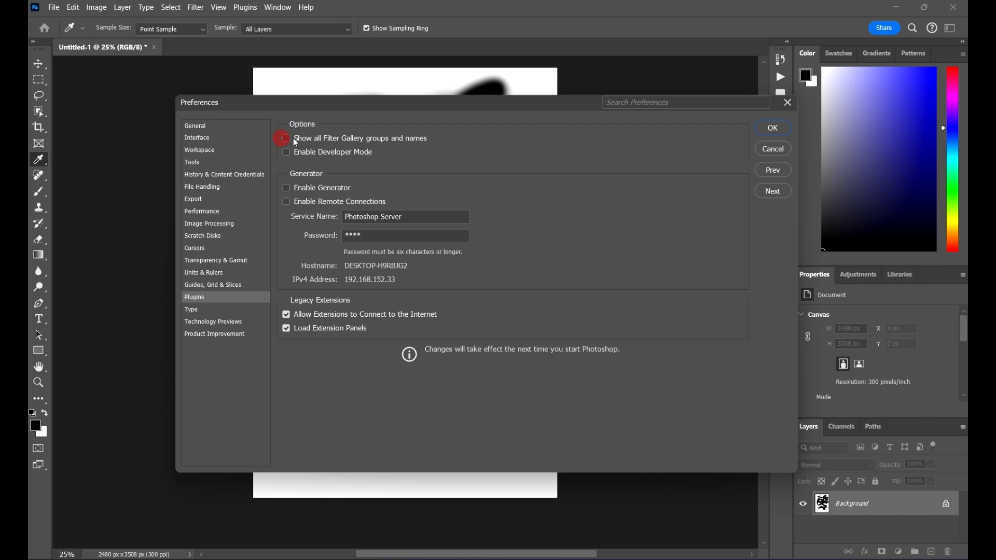
click(303, 150)
click(193, 7)
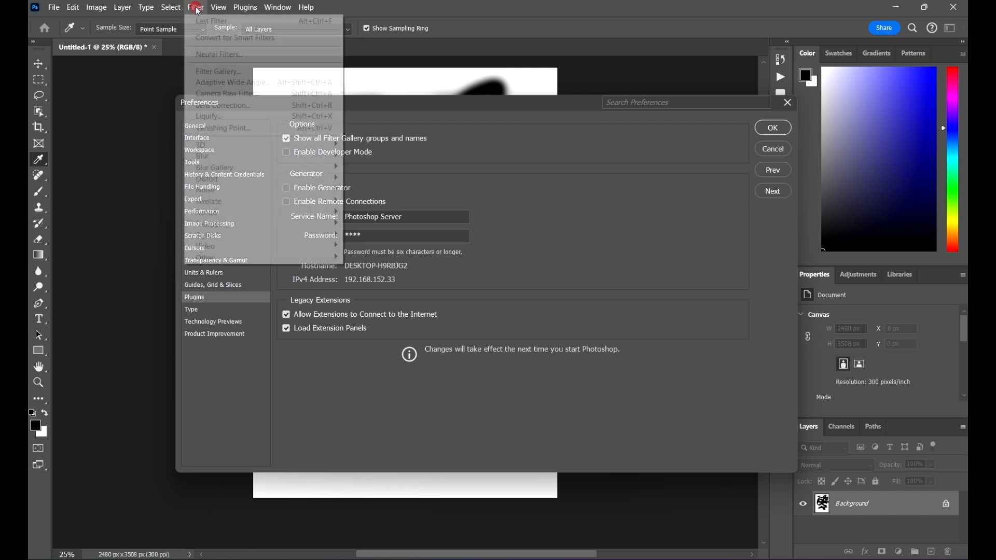
click(690, 231)
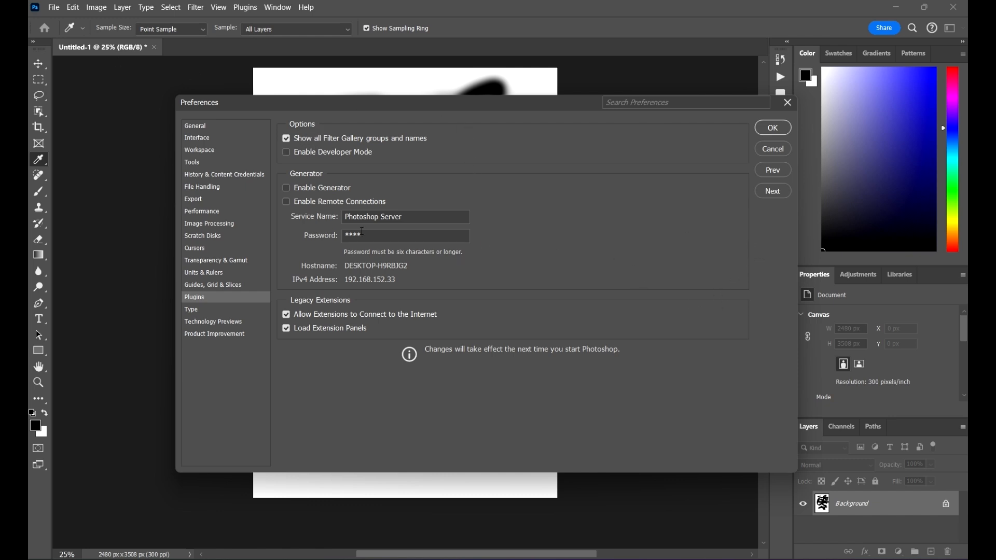
Review the Type options and the Technology Previews options in the preferences without changing them
click(194, 311)
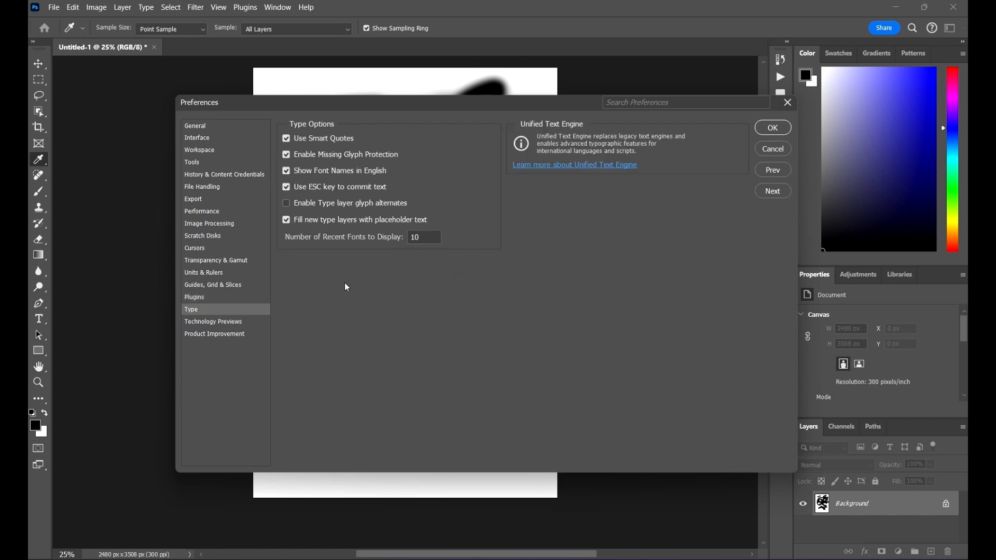
click(207, 322)
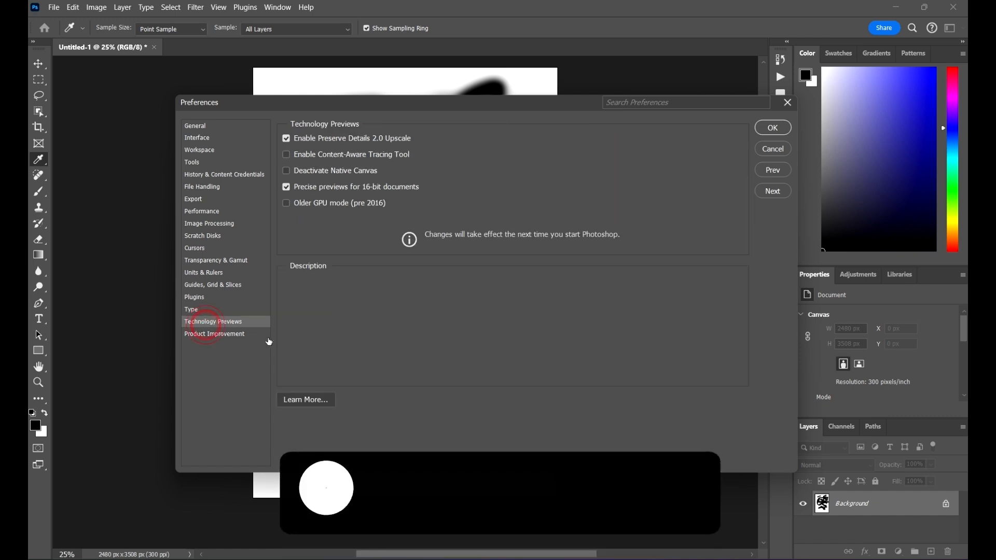
Turn participation in the Photoshop Improvement Program on and back off in the Product Improvement preferences
click(230, 332)
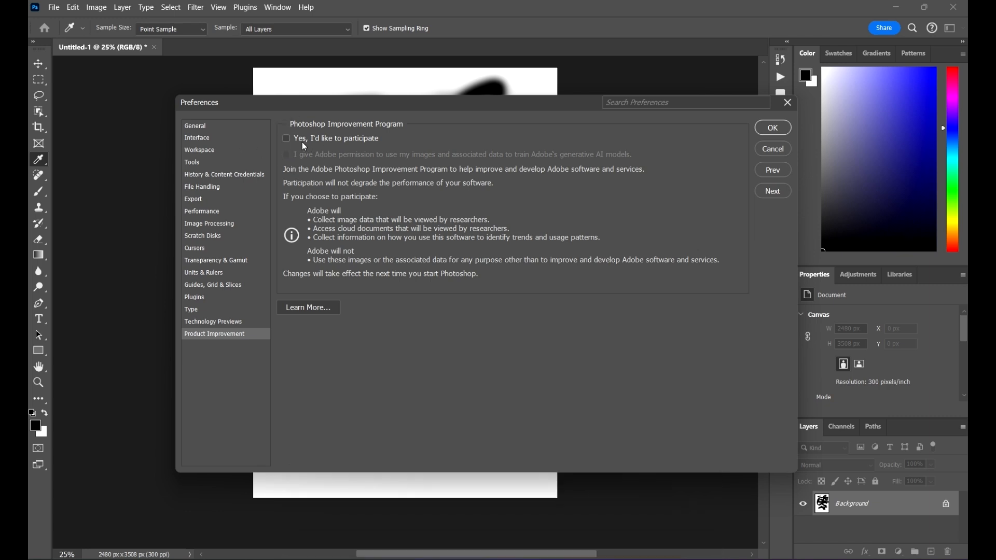
click(285, 138)
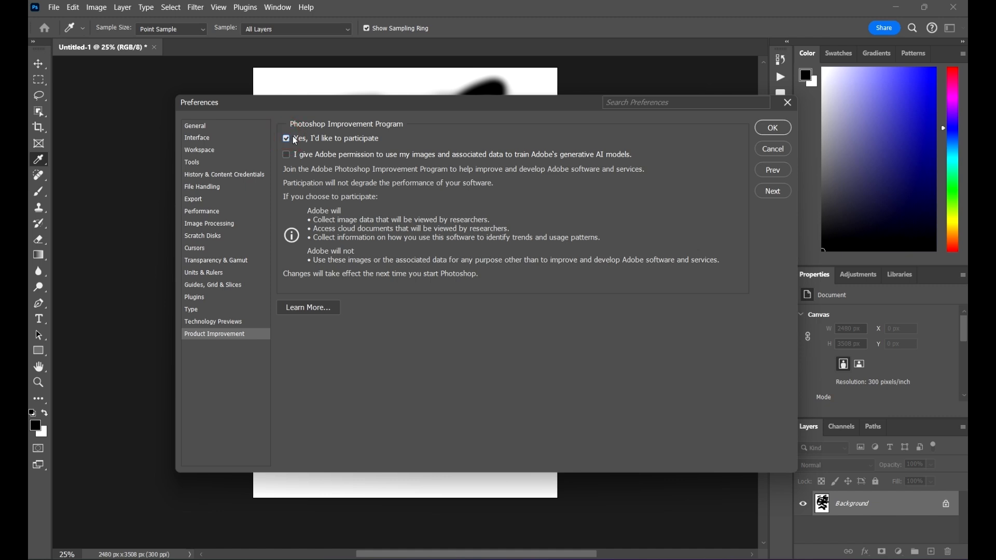
click(286, 138)
Look over the Technology Previews, Type, General and Interface preferences once more, and accept the preference settings
click(222, 322)
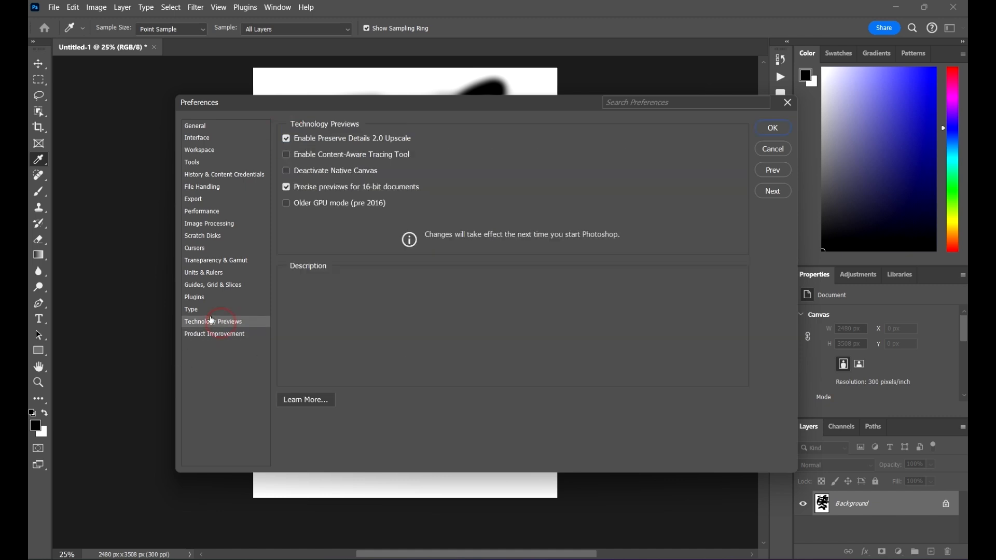
click(210, 311)
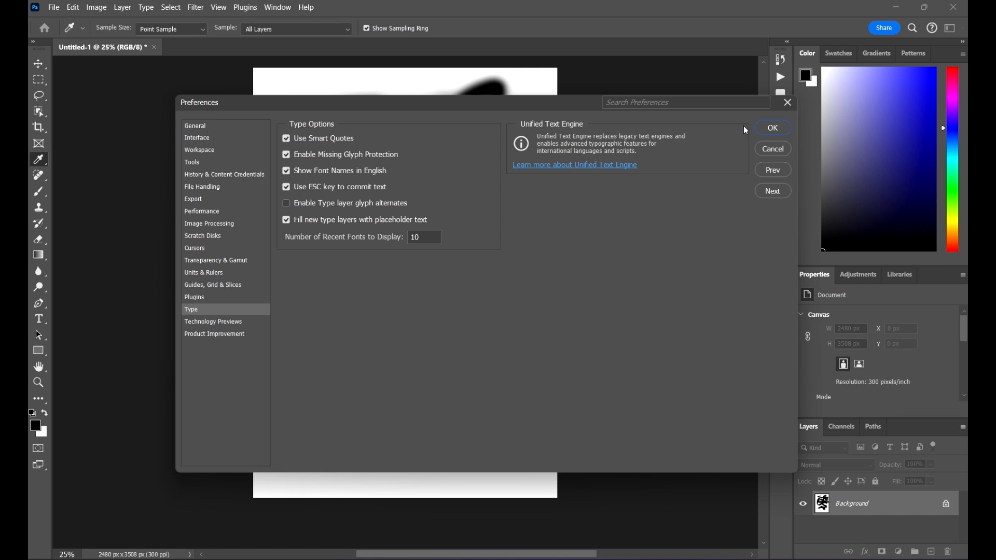
click(207, 127)
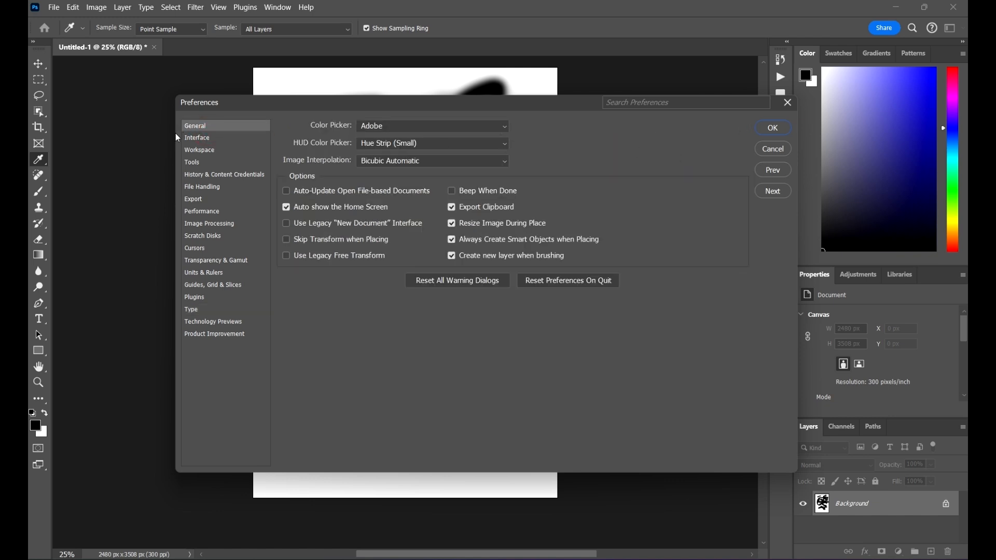
click(199, 138)
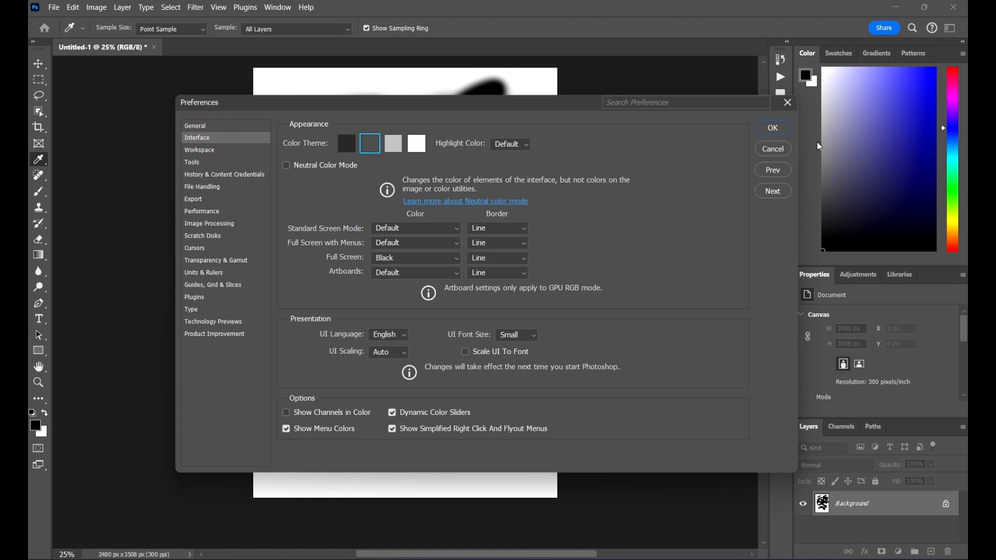
click(773, 128)
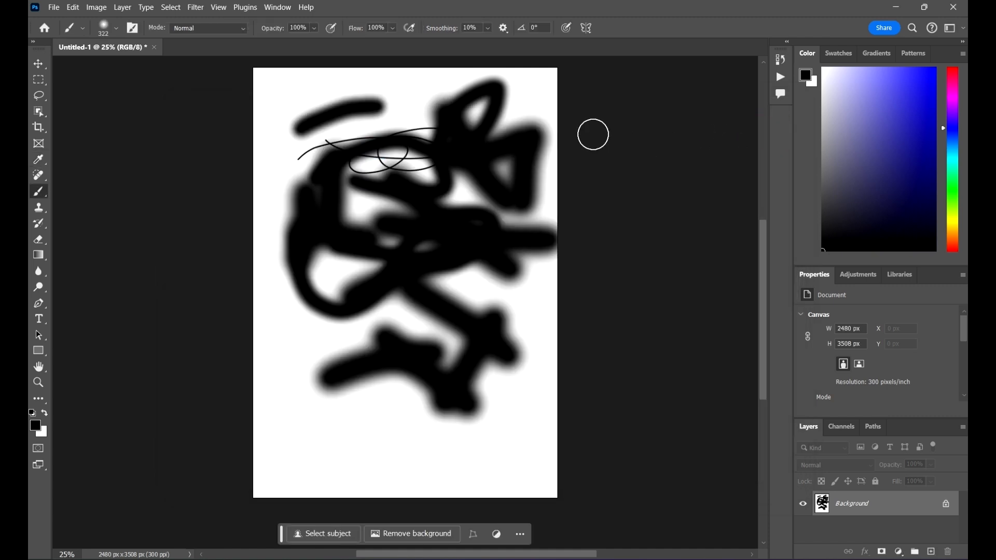